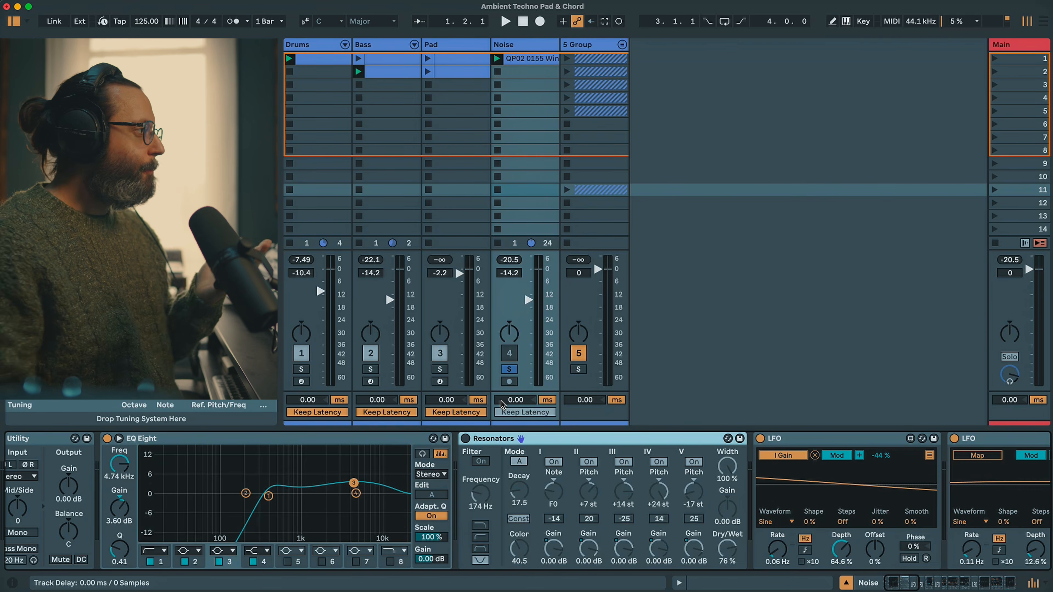
# - Audition the soloed Noise track on its own with Resonators switched off
pyautogui.click(528, 41)
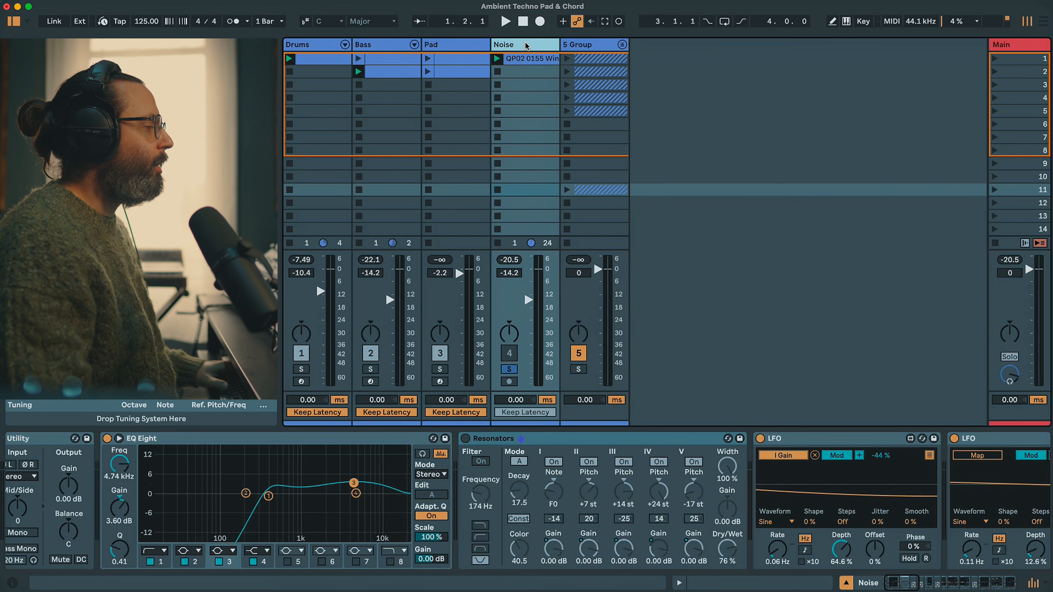
pyautogui.press('space')
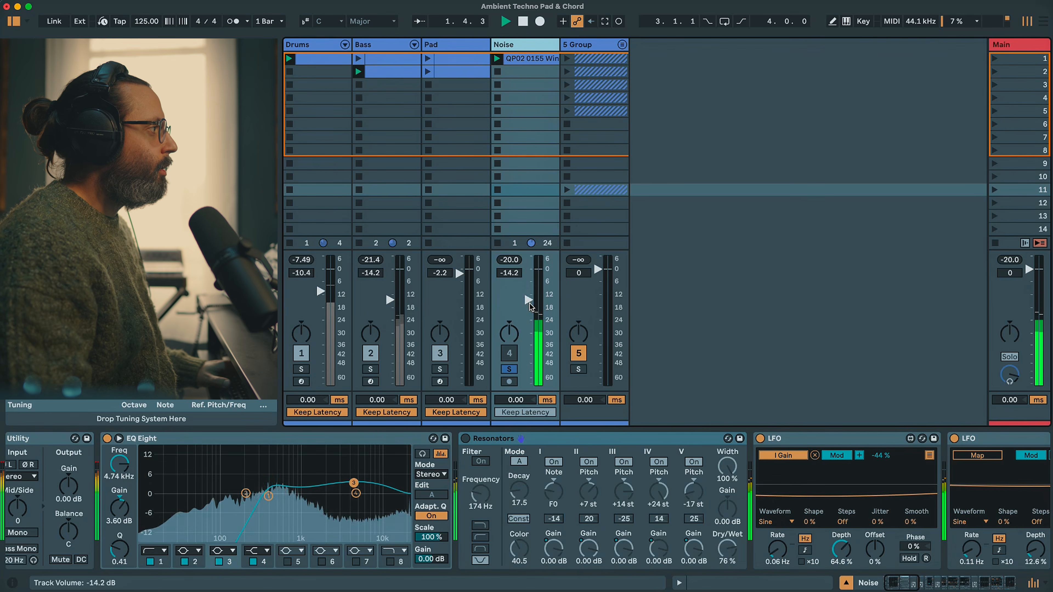
pyautogui.press('space')
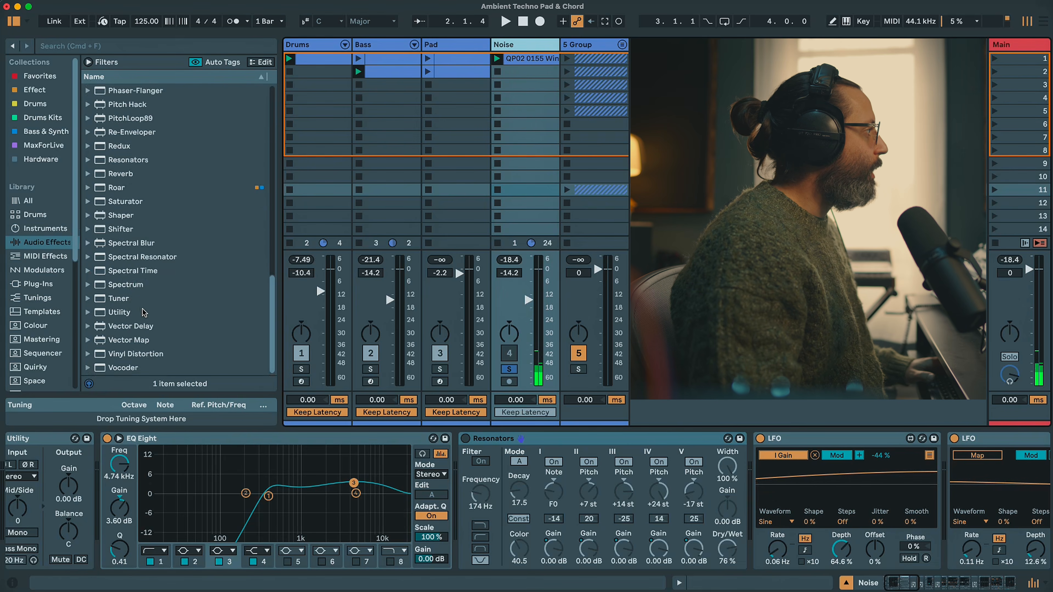
# - Add the Berlin preset of Resonators after the Noise track's EQ Eight, and raise its Dry/Wet to 87% during playback
pyautogui.click(88, 160)
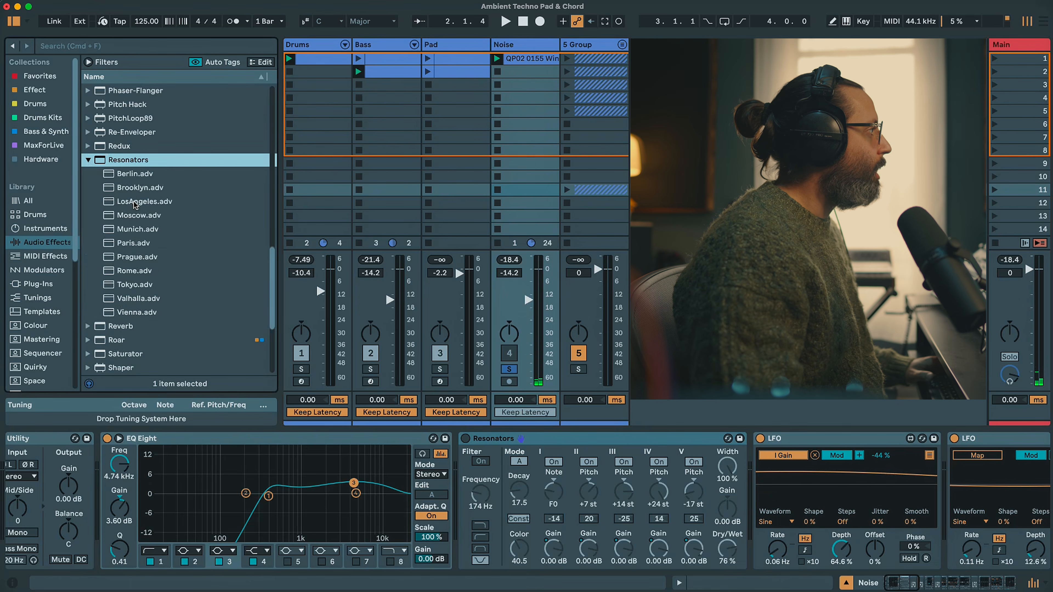
pyautogui.moveTo(132, 174); pyautogui.dragTo(451, 490)
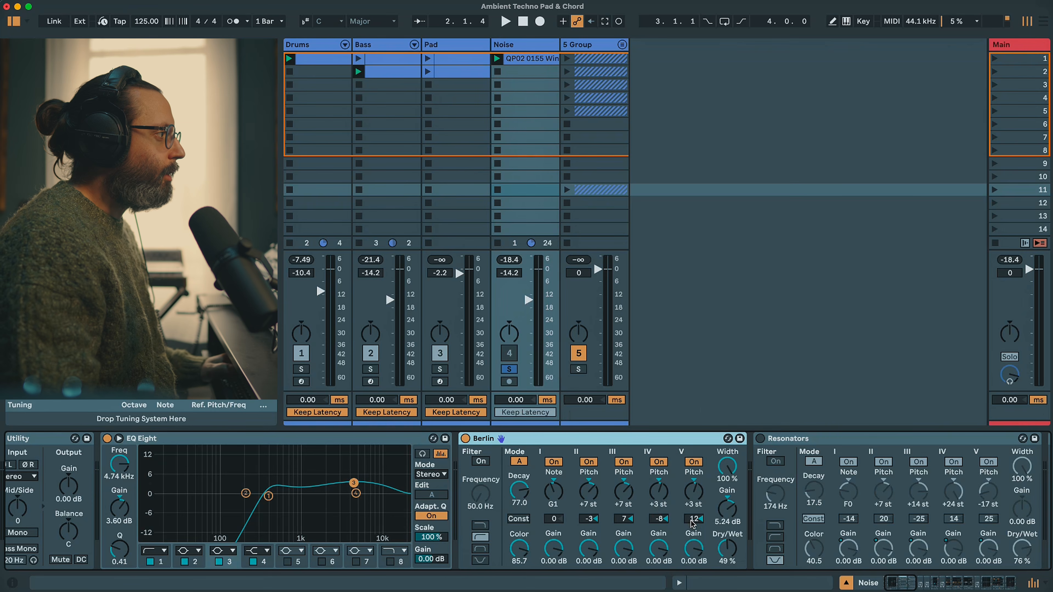
pyautogui.press('space')
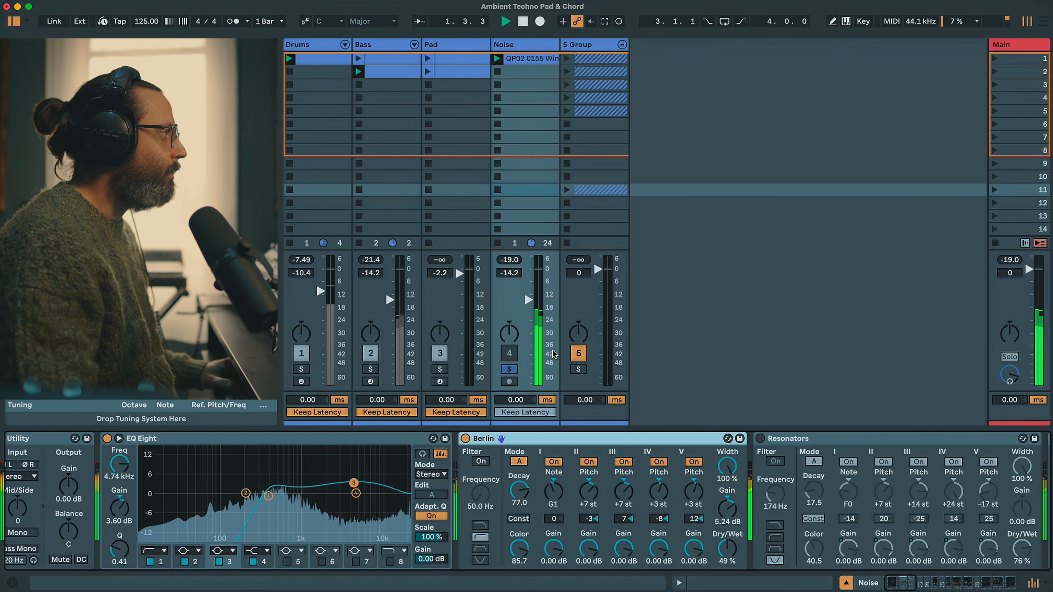
pyautogui.moveTo(716, 543); pyautogui.dragTo(716, 514)
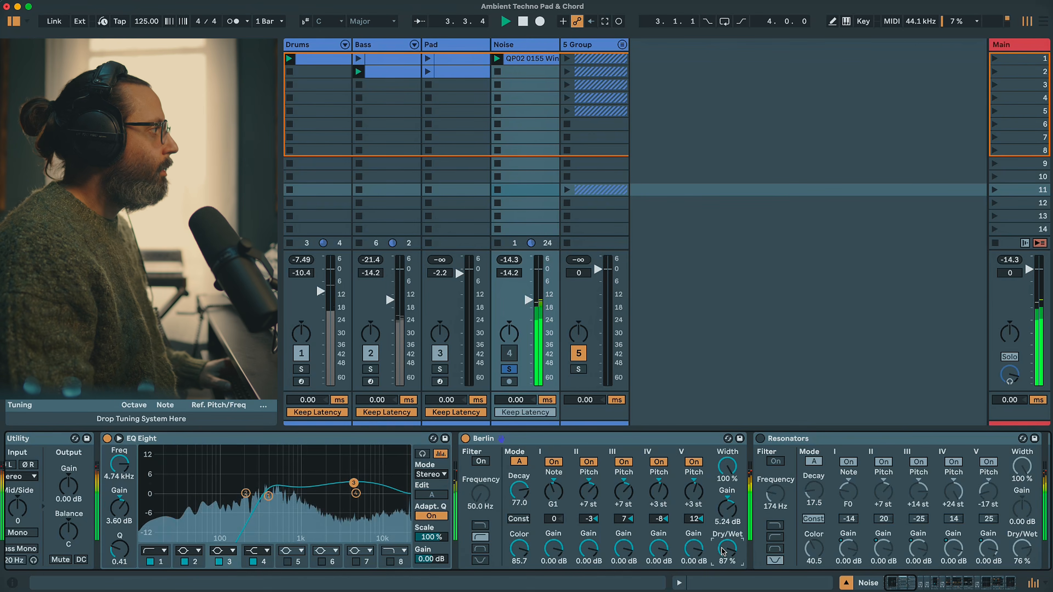
pyautogui.press('space')
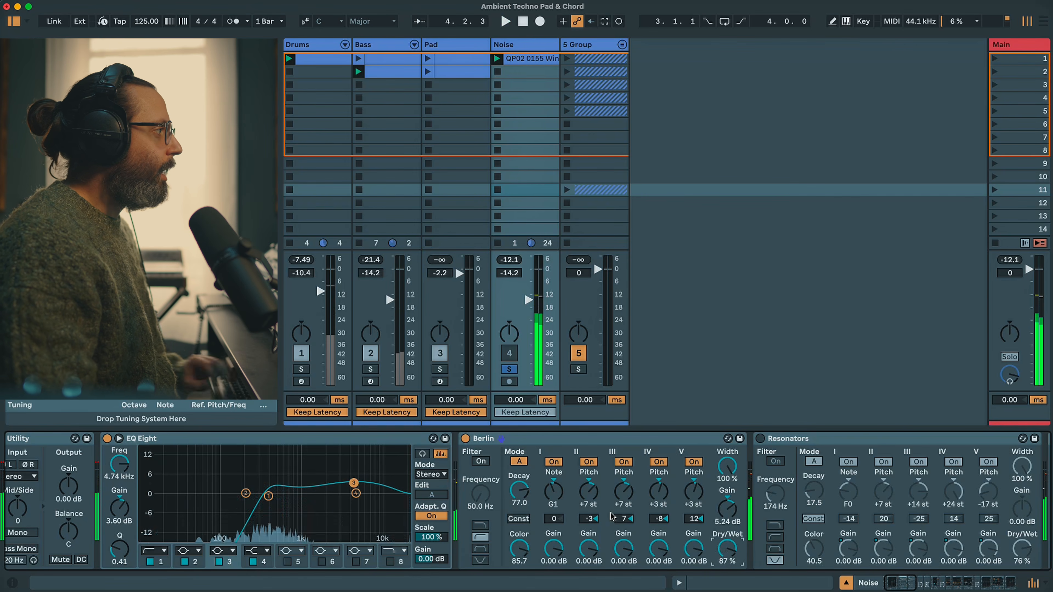
pyautogui.click(910, 587)
pyautogui.moveTo(909, 585)
pyautogui.mouseDown()
pyautogui.moveTo(927, 586)
pyautogui.moveTo(906, 584)
pyautogui.mouseUp()
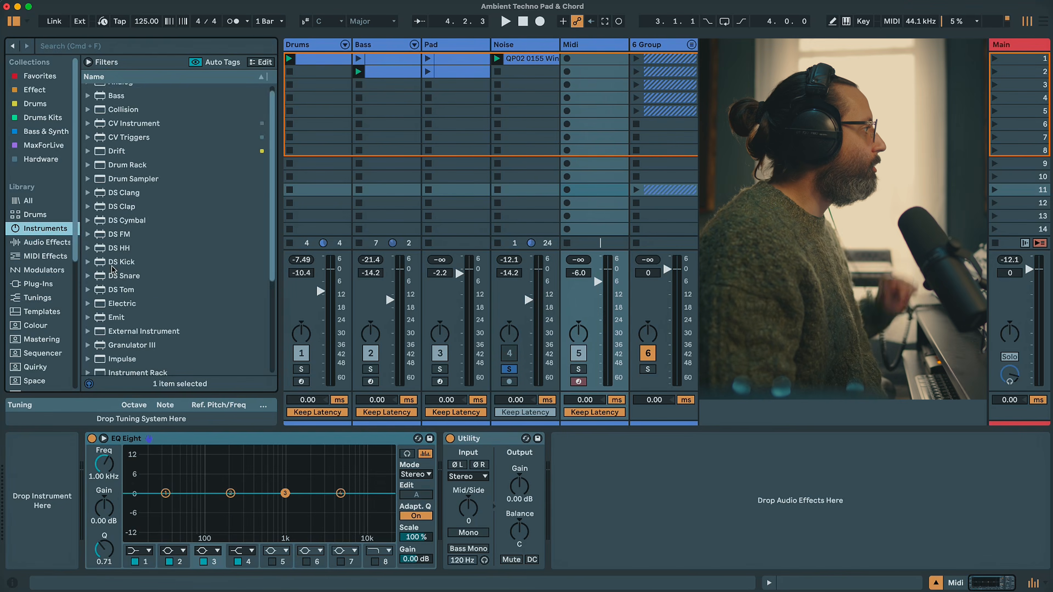
# - Load Granulator III on the new MIDI track and give it the pad sample ADRKT_WTTB5_Pad_02_G_128.wav from the AUDIOREAKT folder
pyautogui.doubleClick(132, 202)
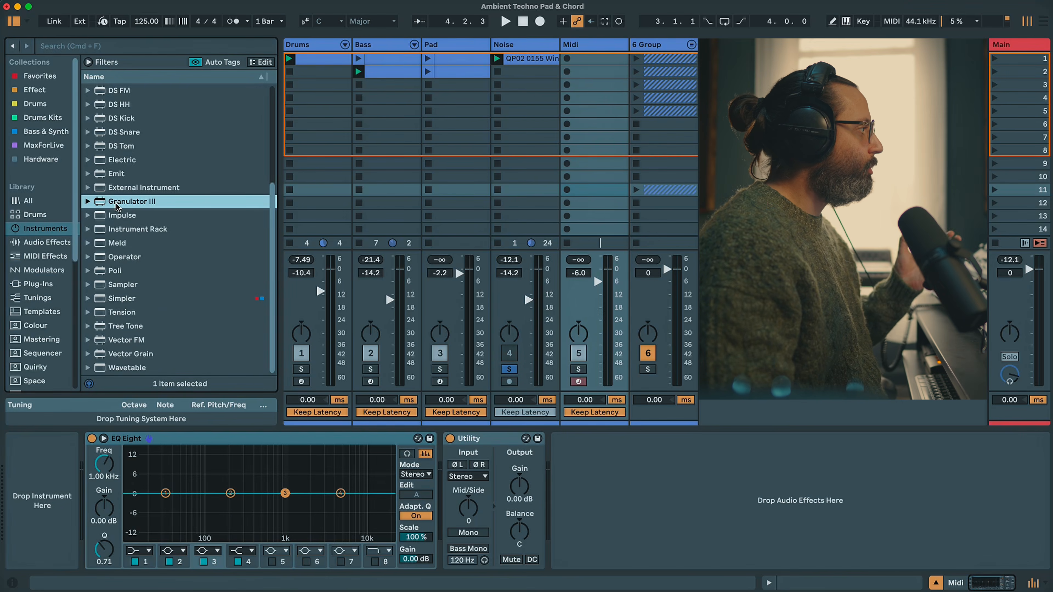
pyautogui.scroll(-5, 42, 290)
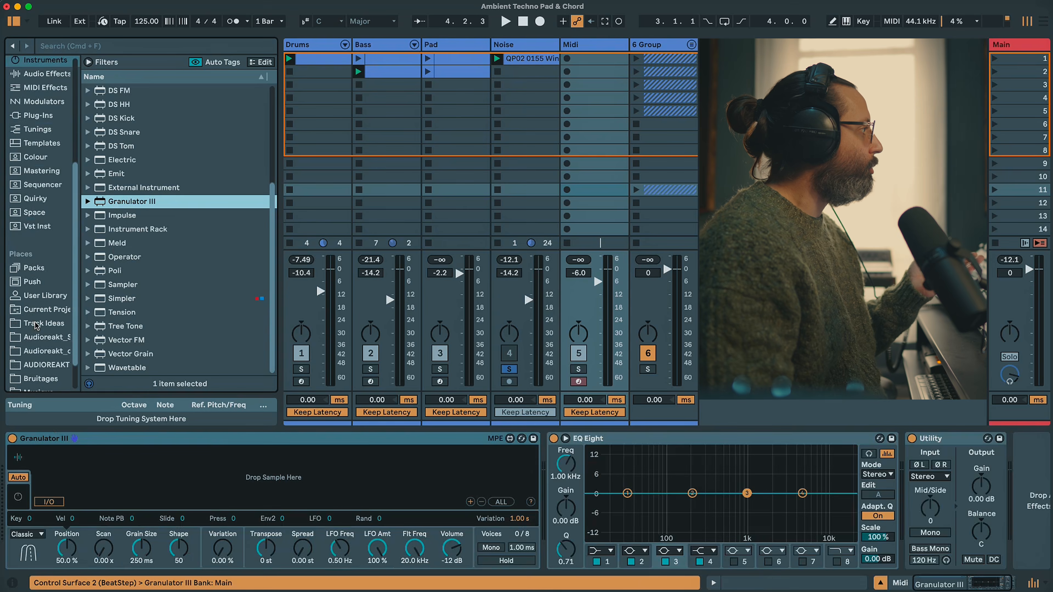
pyautogui.click(45, 365)
pyautogui.click(169, 249)
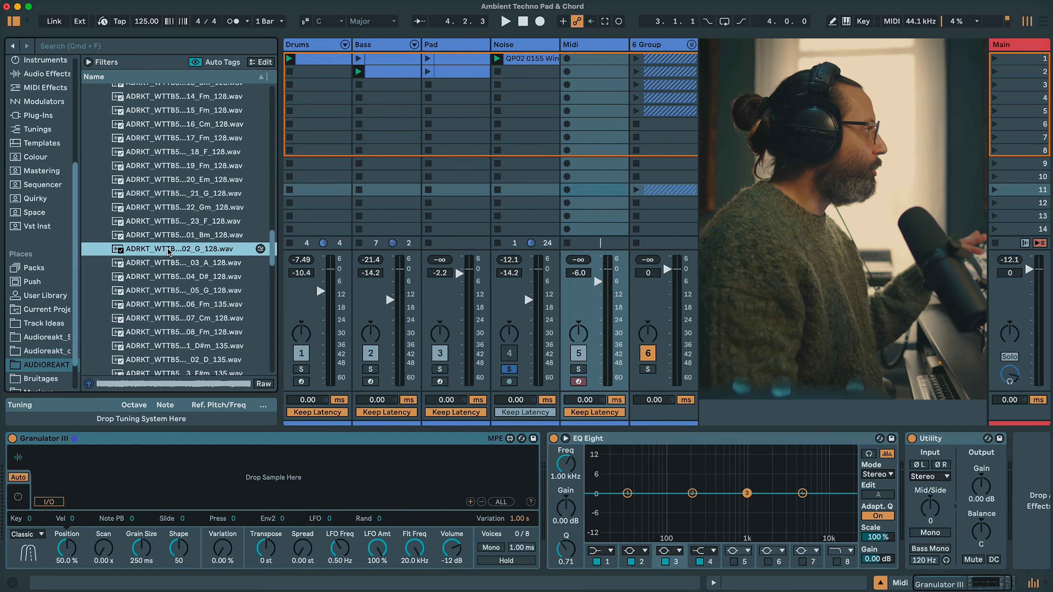
pyautogui.moveTo(169, 251); pyautogui.dragTo(184, 490)
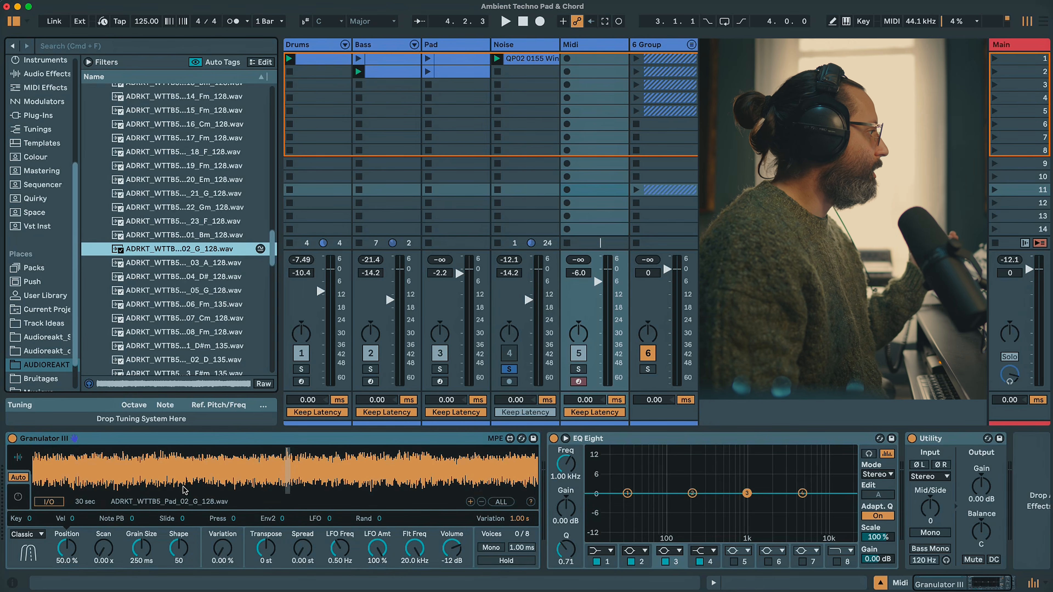
# - Solo the MIDI track and set Granulator III to a 2.00 s grain size, 0% position and Cloud mode
pyautogui.click(578, 369)
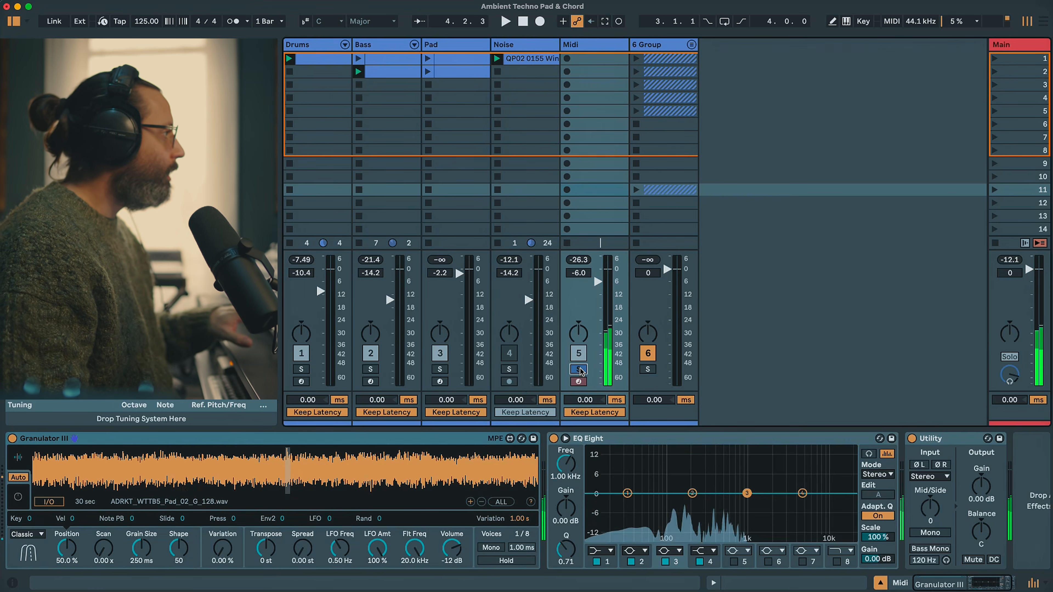
pyautogui.moveTo(141, 548); pyautogui.dragTo(141, 518)
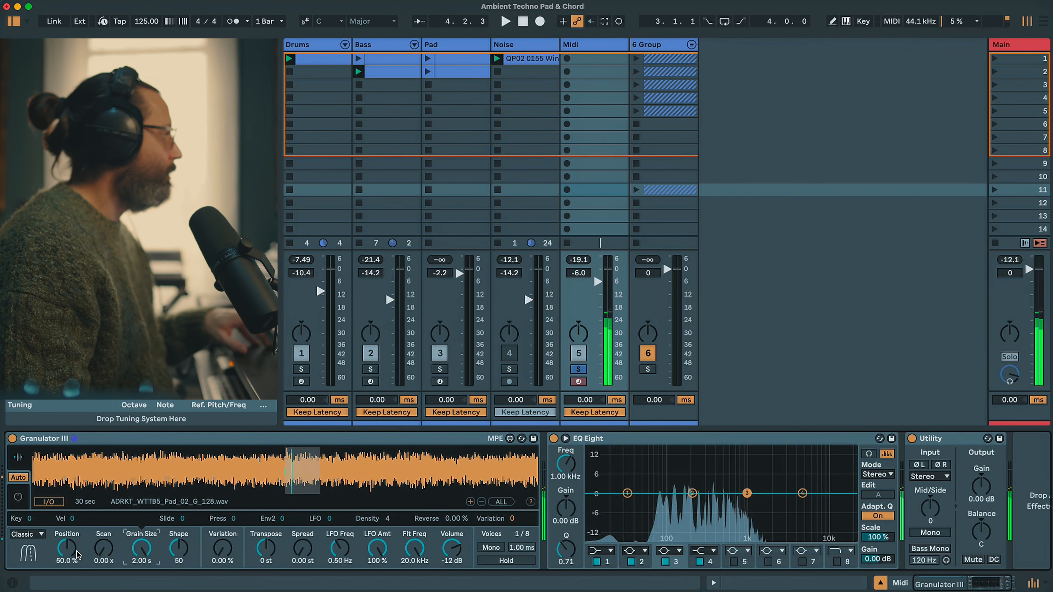
pyautogui.doubleClick(67, 554)
pyautogui.click(35, 535)
pyautogui.click(35, 567)
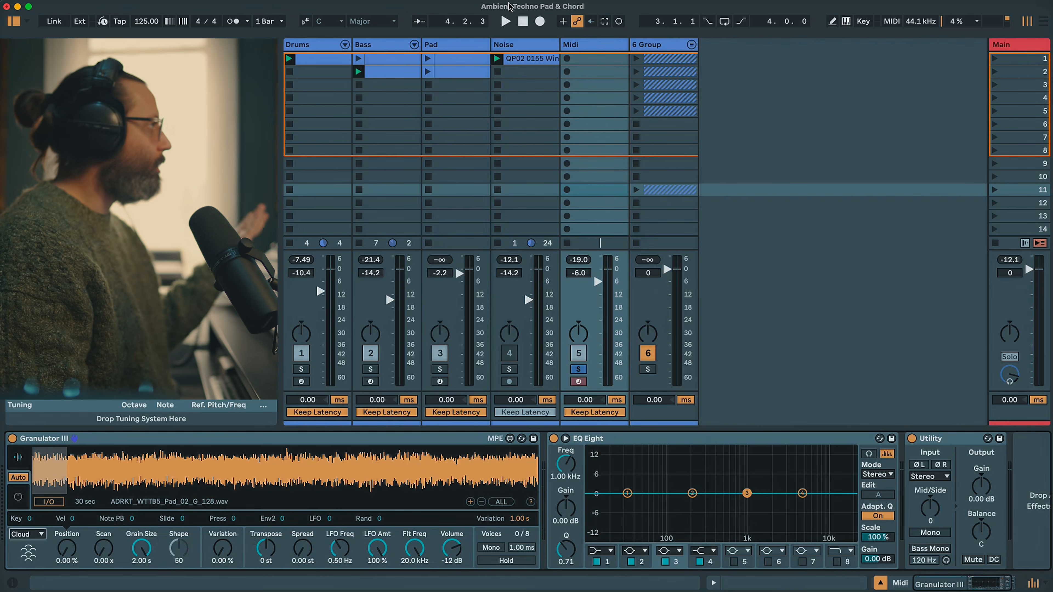
pyautogui.click(608, 41)
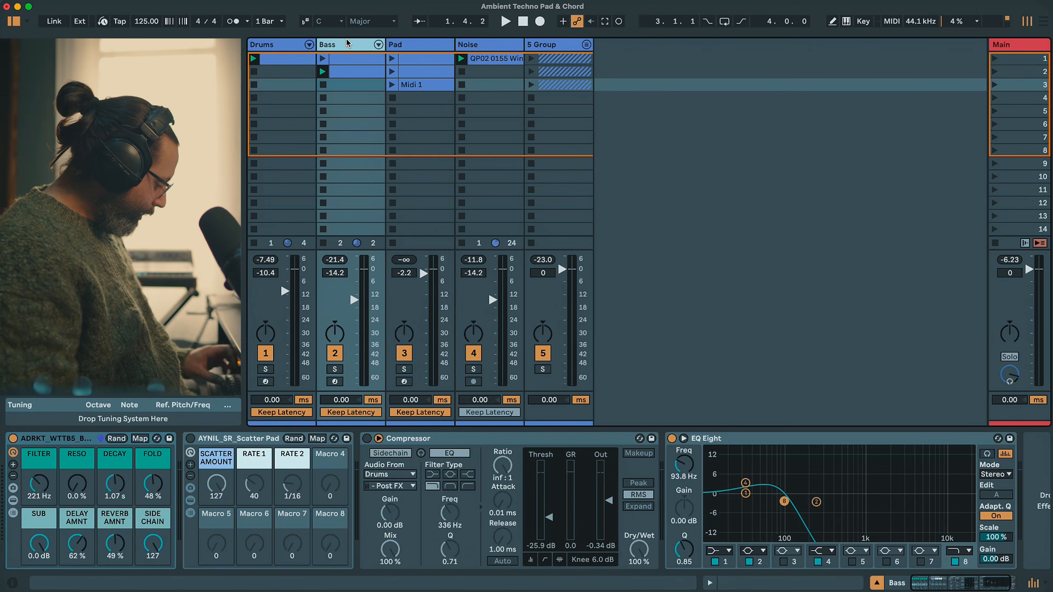
# - Insert a new MIDI track after the Bass track and load the Wavetable instrument on it
pyautogui.press('Right')
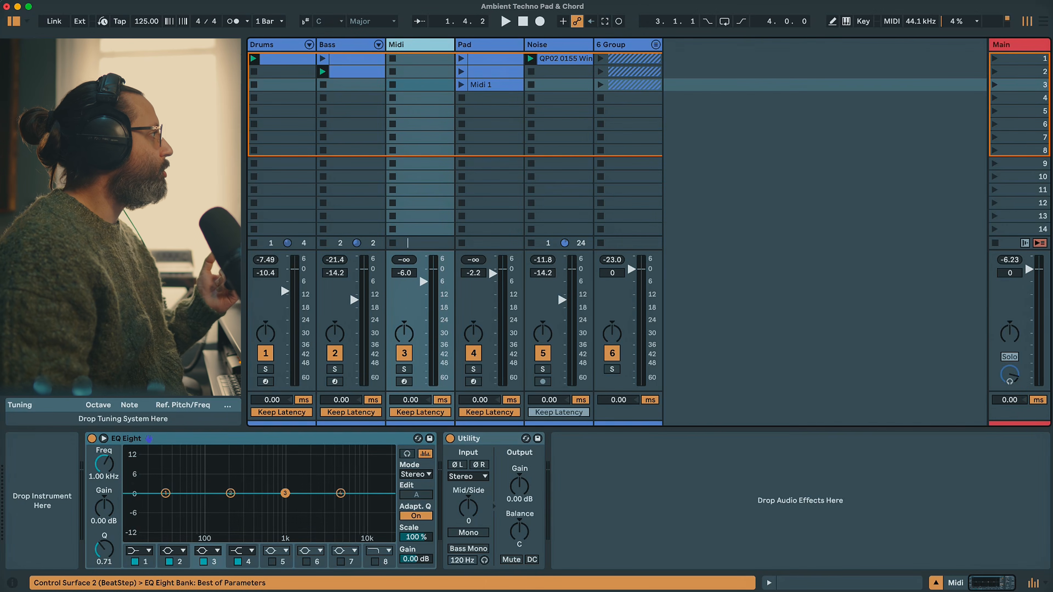
pyautogui.press('super+f')
pyautogui.press('Return')
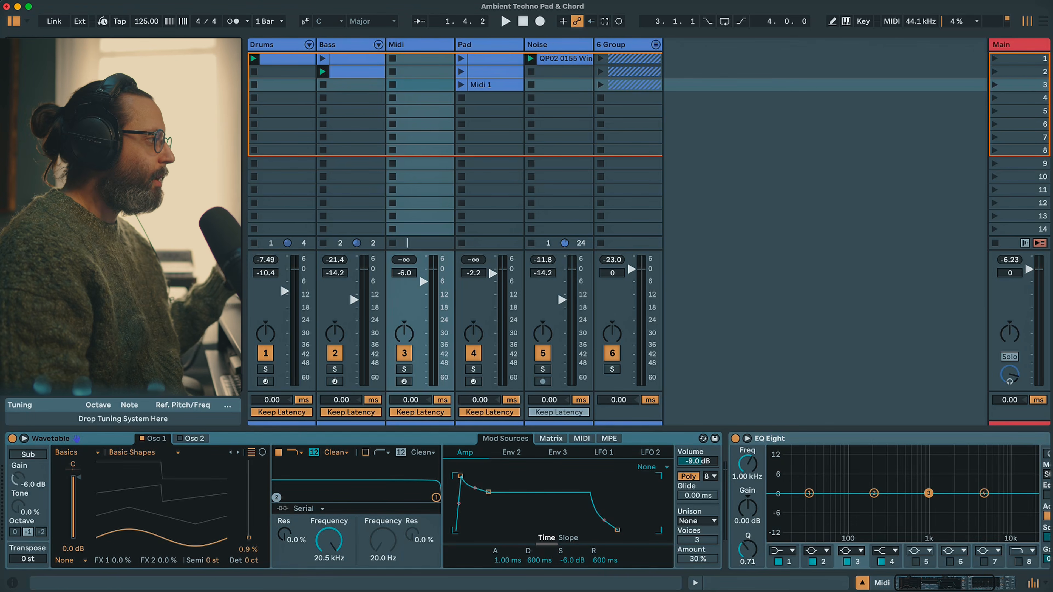
# - Set Oscillator 1 to the Vintage wavetable Brds Dual Saw at 31% position with the Classic effect mode
pyautogui.click(77, 453)
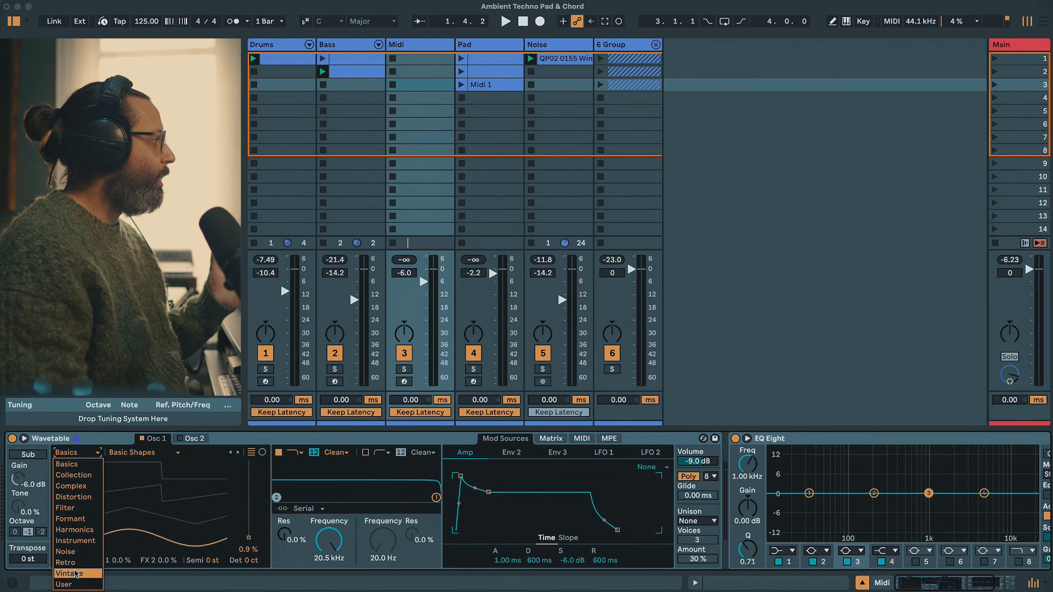
pyautogui.click(81, 566)
pyautogui.click(67, 561)
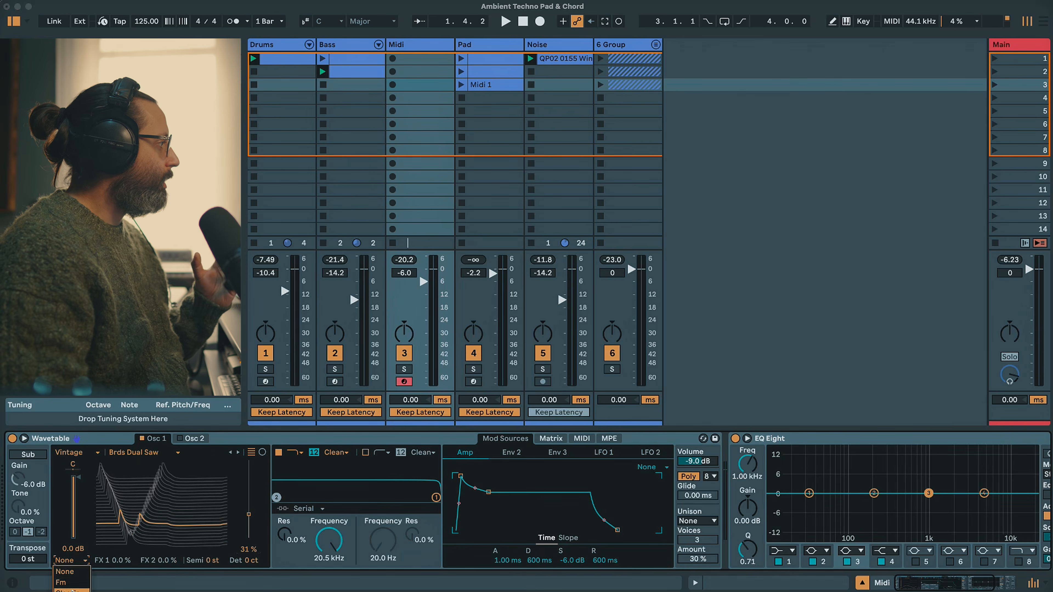
pyautogui.click(71, 591)
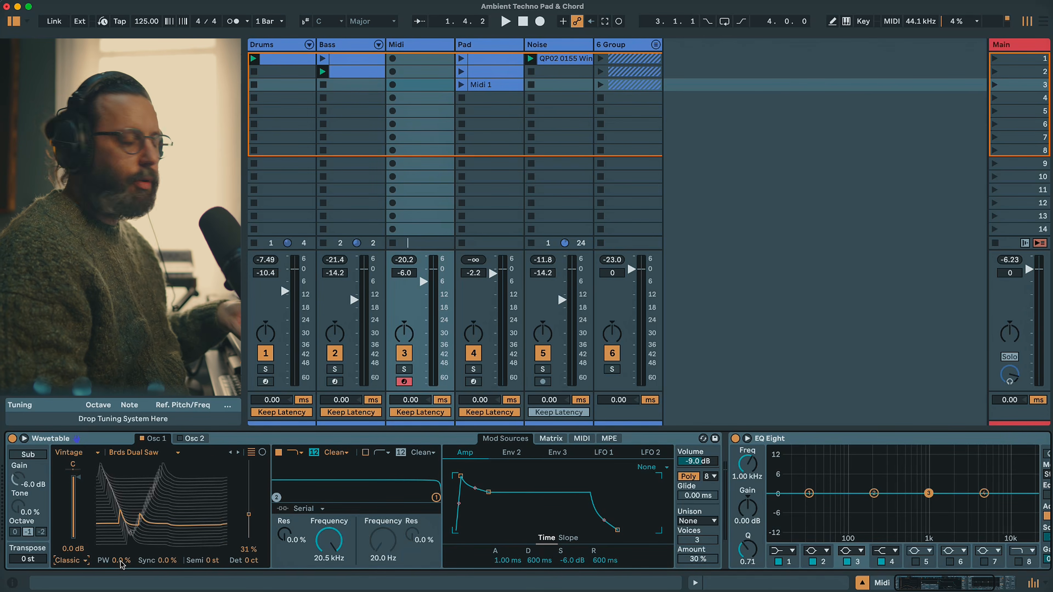
# - Set Oscillator 2 to the Vintage wavetable OB6 Shapes with its wavetable position at 50%
pyautogui.click(190, 438)
pyautogui.click(76, 453)
pyautogui.click(81, 567)
pyautogui.click(141, 452)
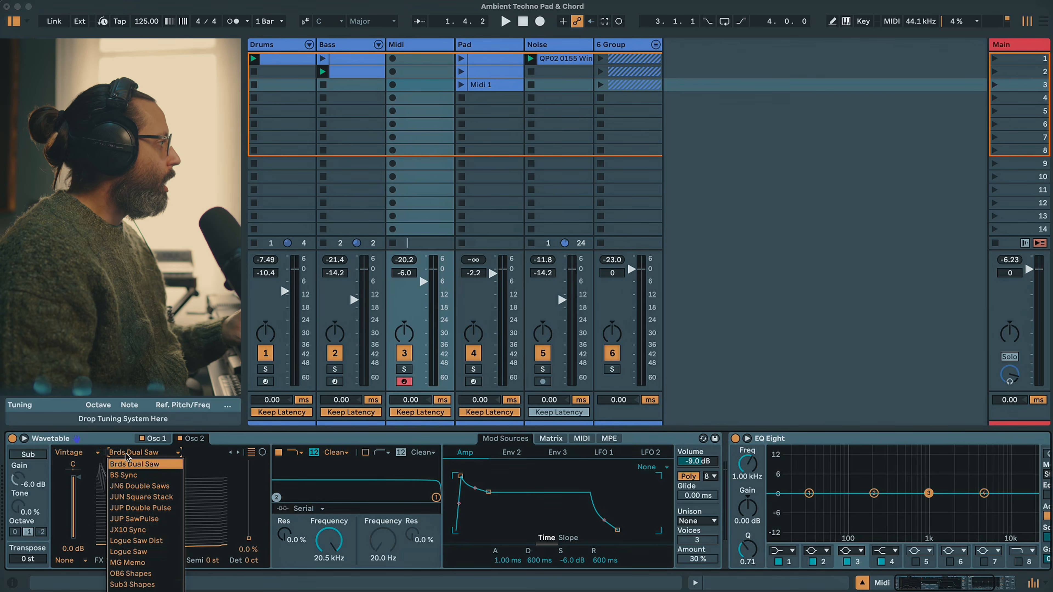
pyautogui.click(149, 575)
pyautogui.moveTo(249, 538); pyautogui.dragTo(249, 499)
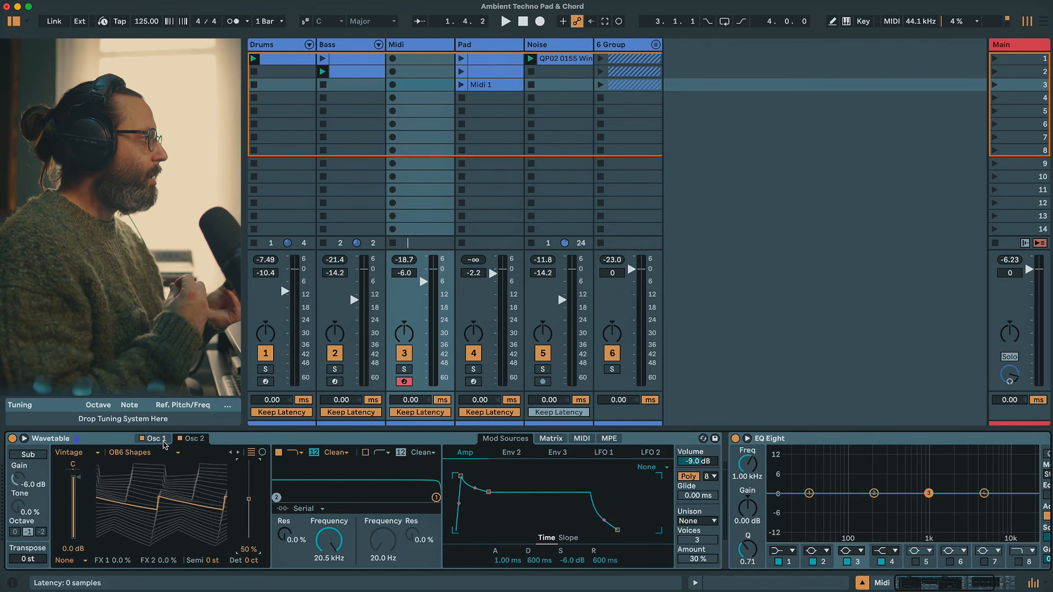
# - Apply the Classic effect mode to Oscillator 2 and, with Oscillator 1 switched off, raise its pulse width to 30%
pyautogui.click(78, 451)
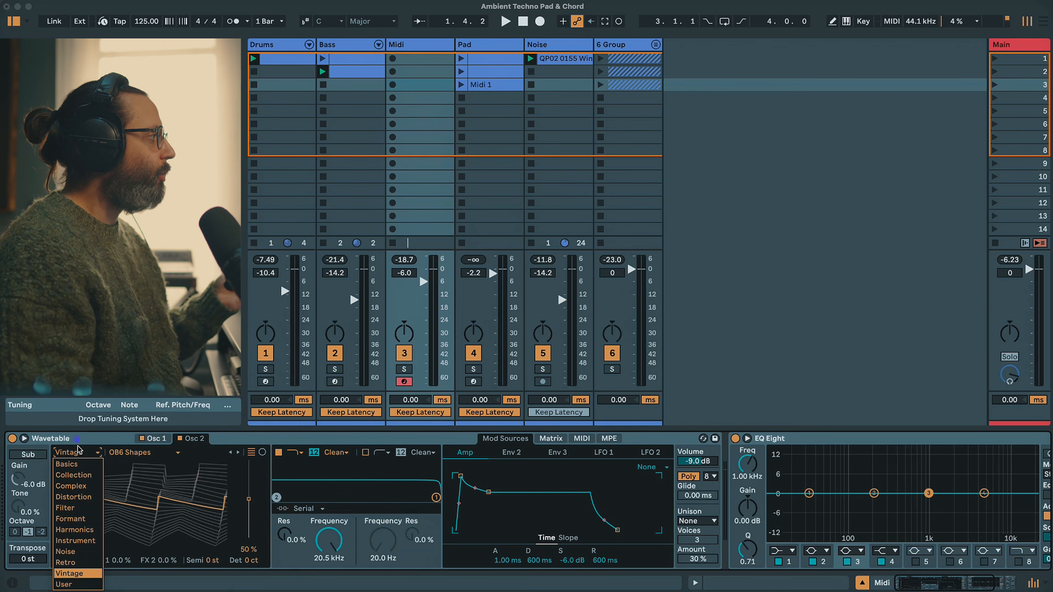
pyautogui.click(77, 447)
pyautogui.click(85, 561)
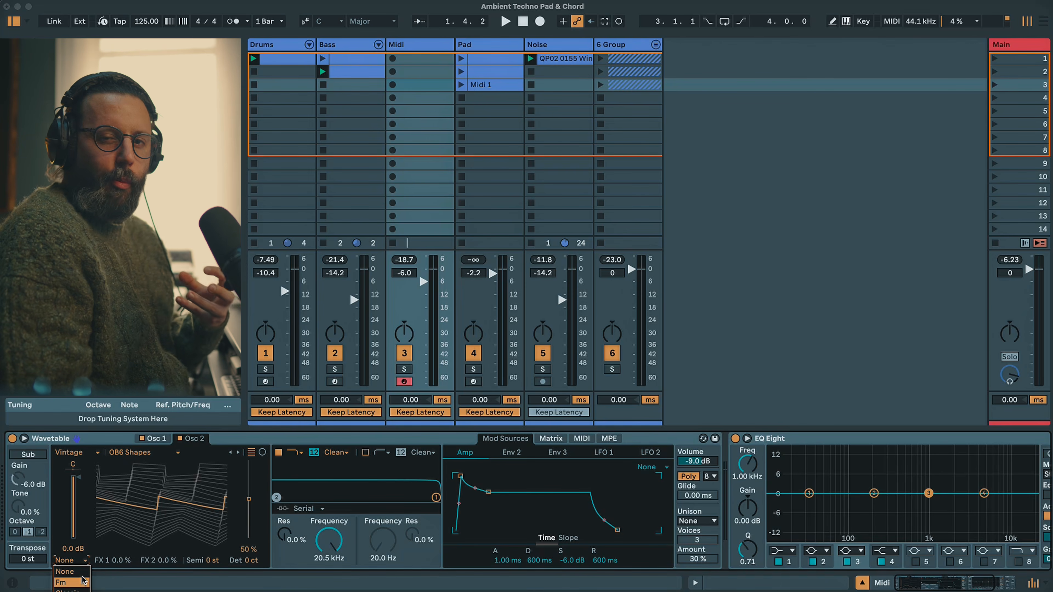
pyautogui.click(70, 590)
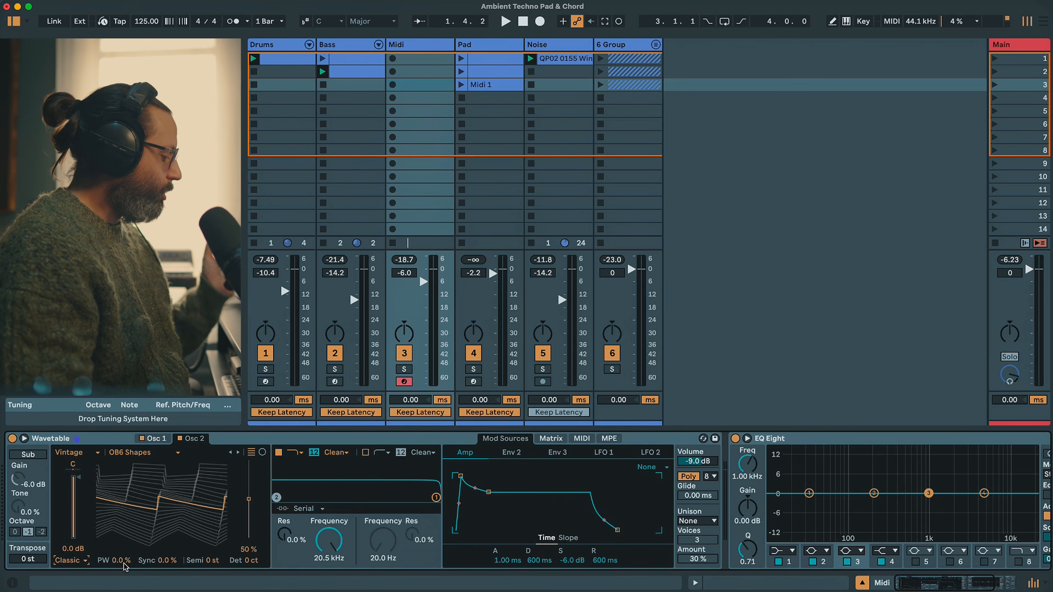
pyautogui.click(137, 439)
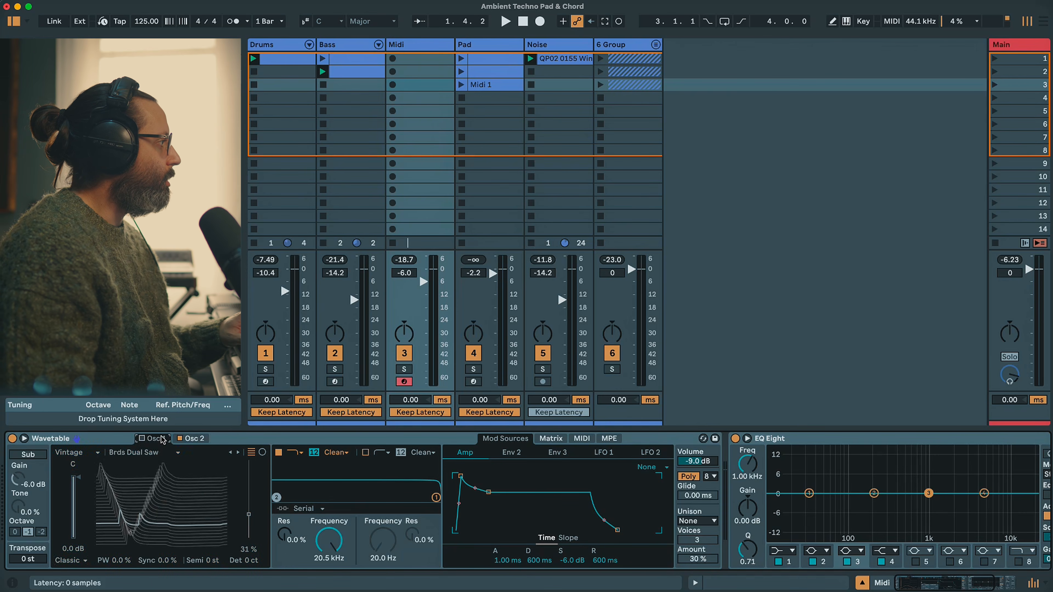
pyautogui.click(199, 438)
pyautogui.moveTo(124, 561); pyautogui.dragTo(123, 533)
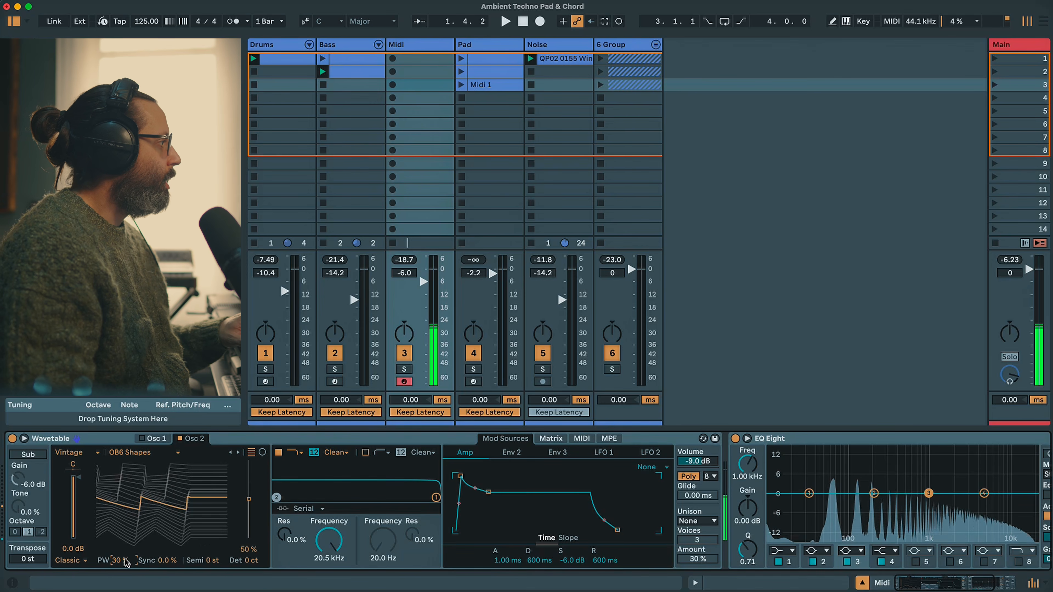
# - Switch Oscillator 1 back on and detune Oscillator 2 by 12 ct
pyautogui.click(143, 440)
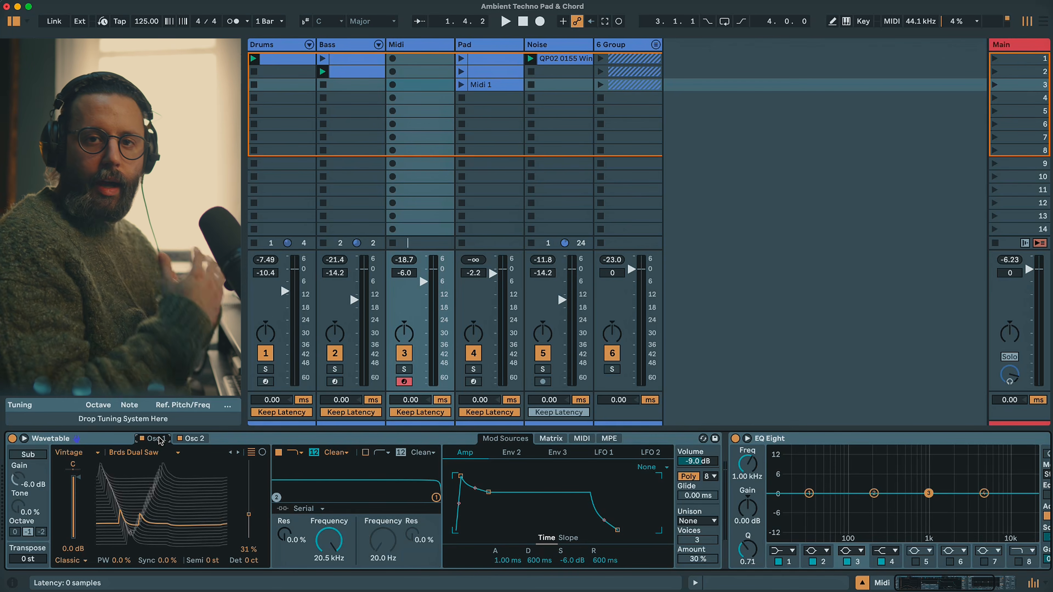
pyautogui.click(191, 439)
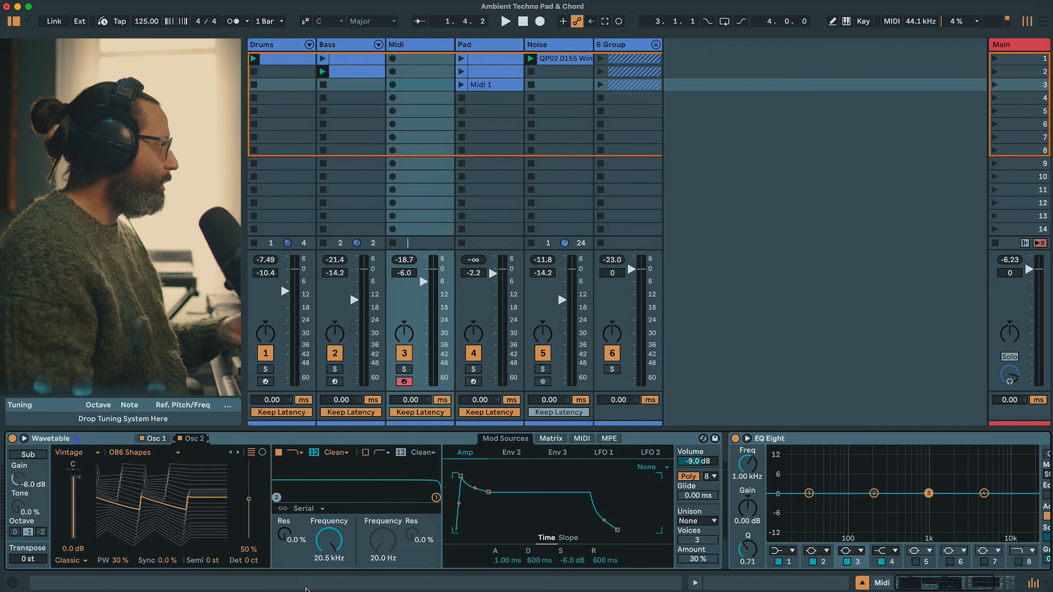
pyautogui.moveTo(252, 562); pyautogui.dragTo(251, 553)
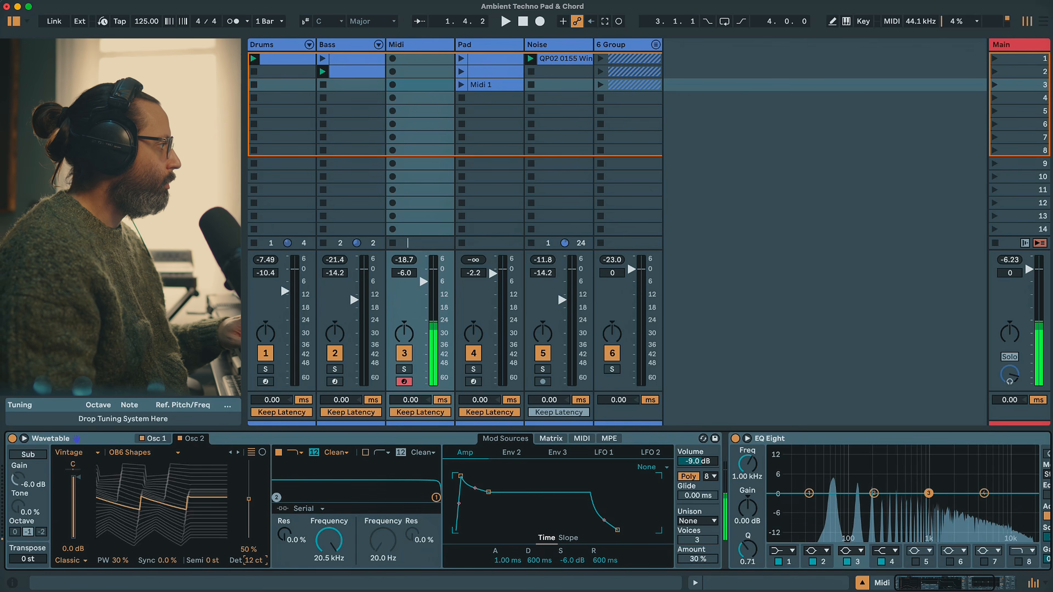
# - Modulate Oscillator 2's pulse width with LFO 1 by 11 in the modulation matrix, and show Oscillator 1's settings
pyautogui.click(552, 439)
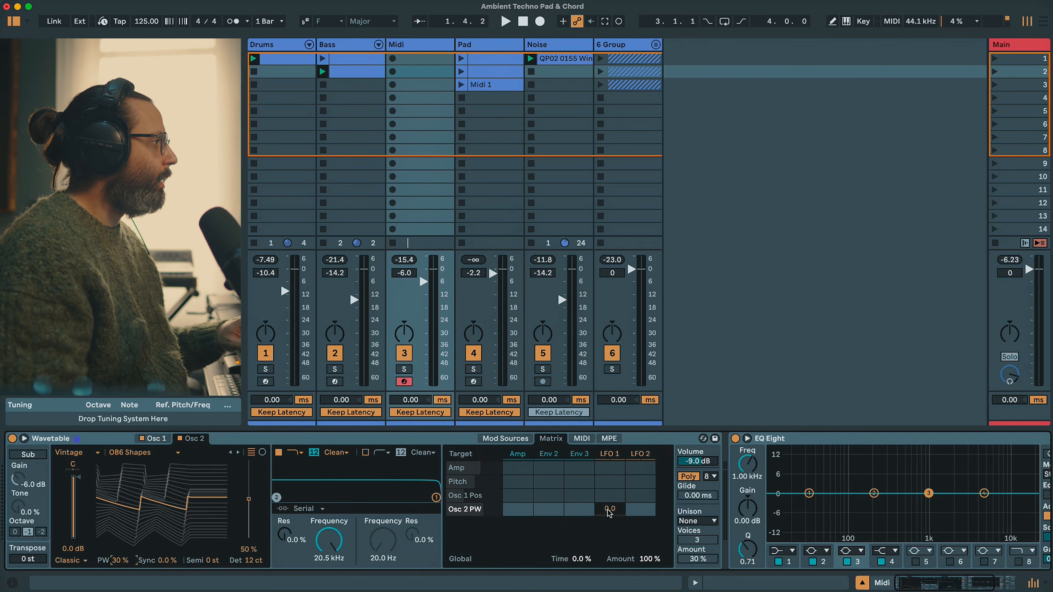
pyautogui.moveTo(609, 509); pyautogui.dragTo(609, 507)
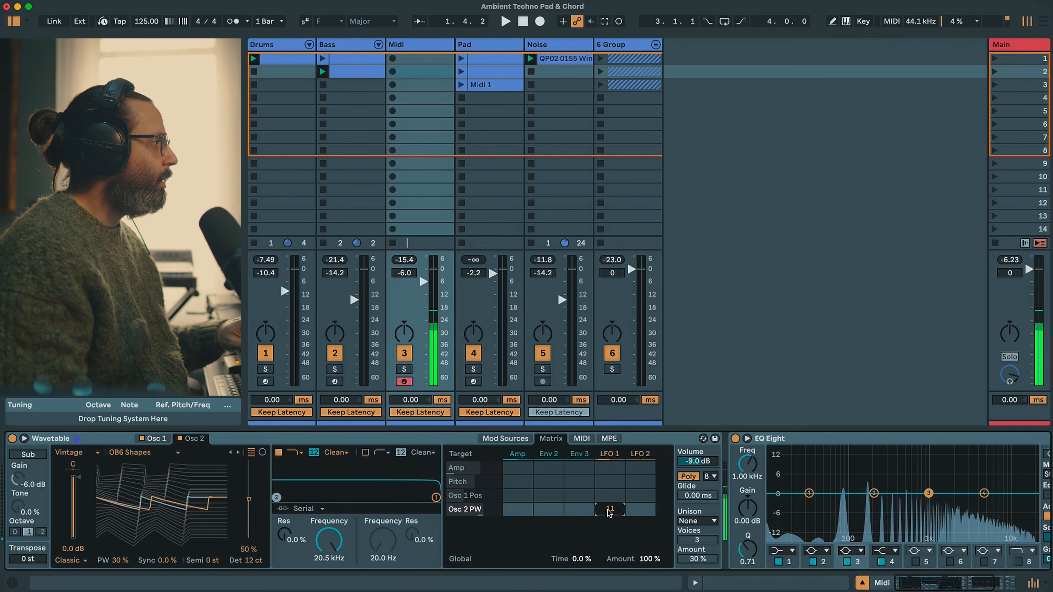
pyautogui.click(149, 439)
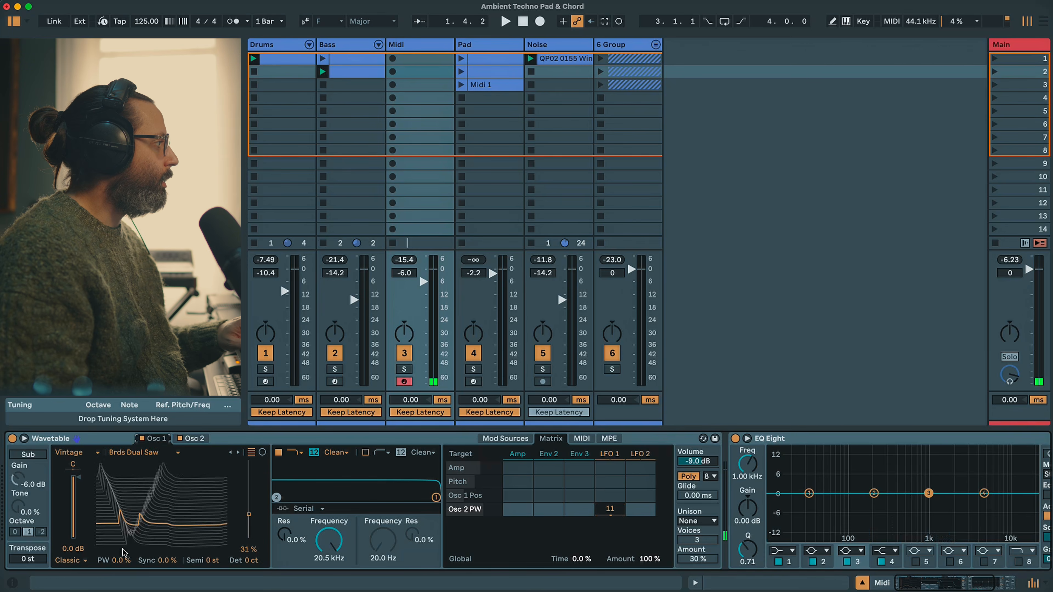
# - Modulate Oscillator 1's pulse width with LFO 1 by 12 in the modulation matrix
pyautogui.click(122, 555)
pyautogui.click(609, 522)
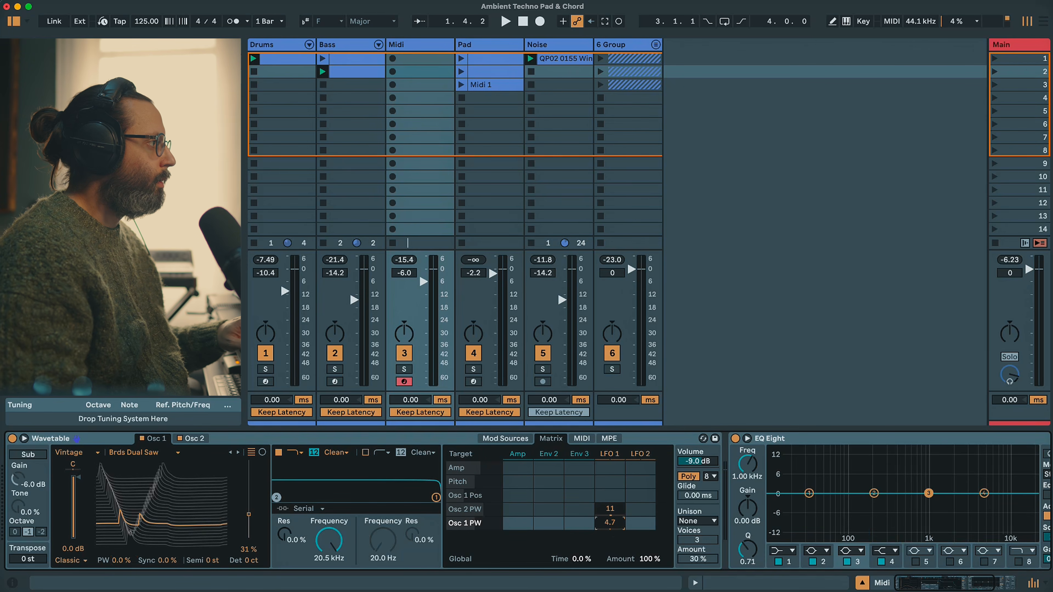
pyautogui.moveTo(610, 522); pyautogui.dragTo(609, 519)
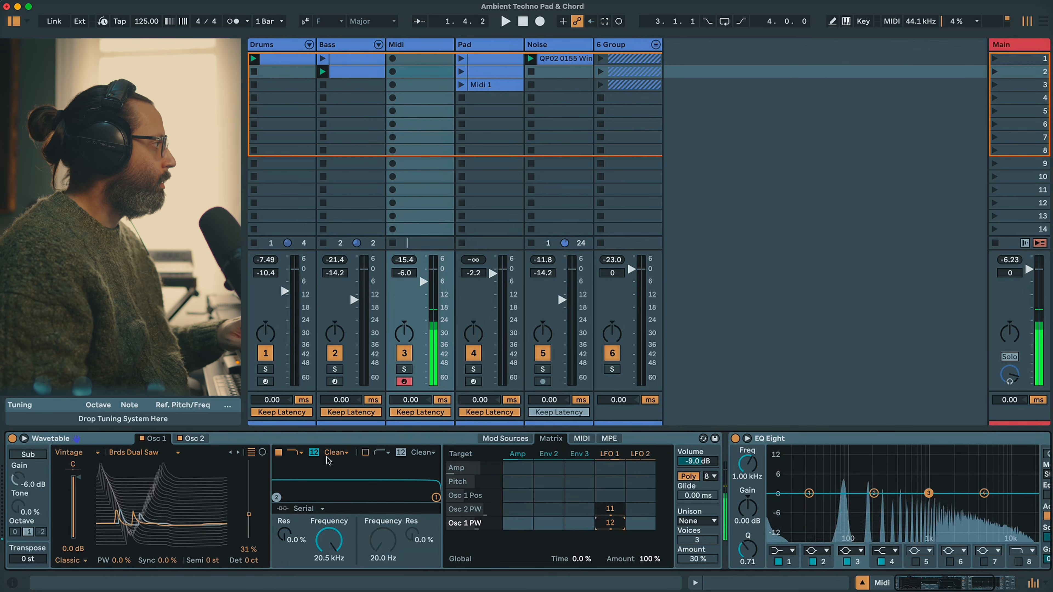
# - Give LFO 1 a triangle waveform with a rate of 1.59 Hz and an amount of 27%
pyautogui.click(620, 456)
pyautogui.click(538, 538)
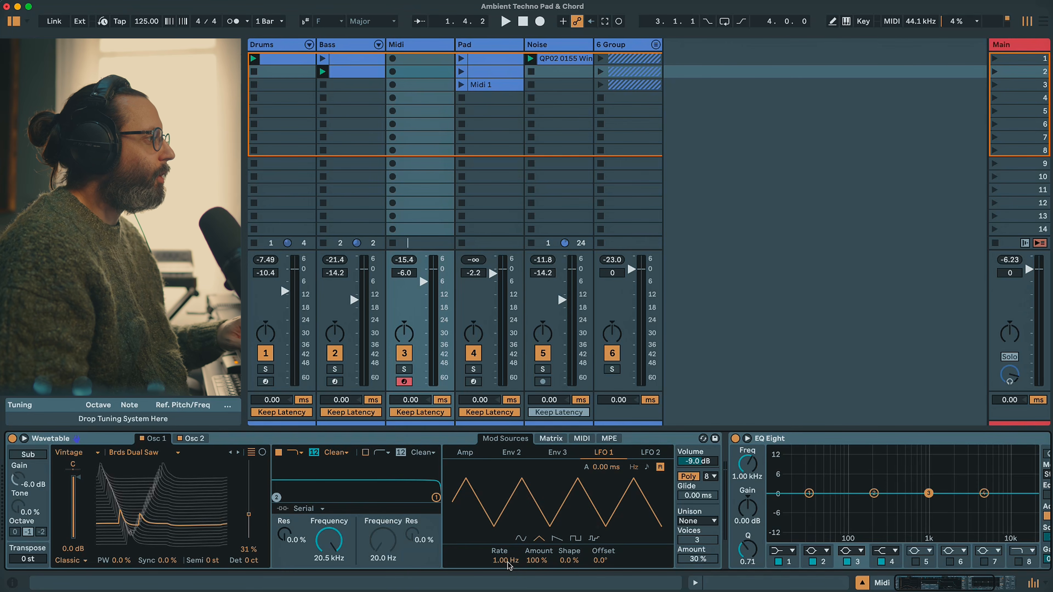
pyautogui.moveTo(509, 565); pyautogui.dragTo(509, 543)
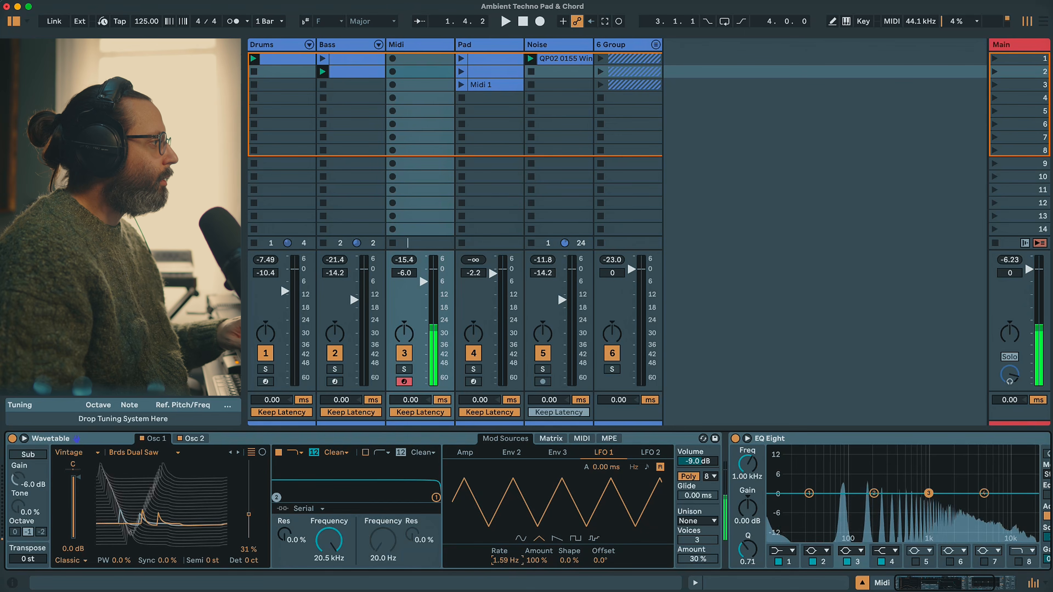
pyautogui.moveTo(536, 560); pyautogui.dragTo(536, 591)
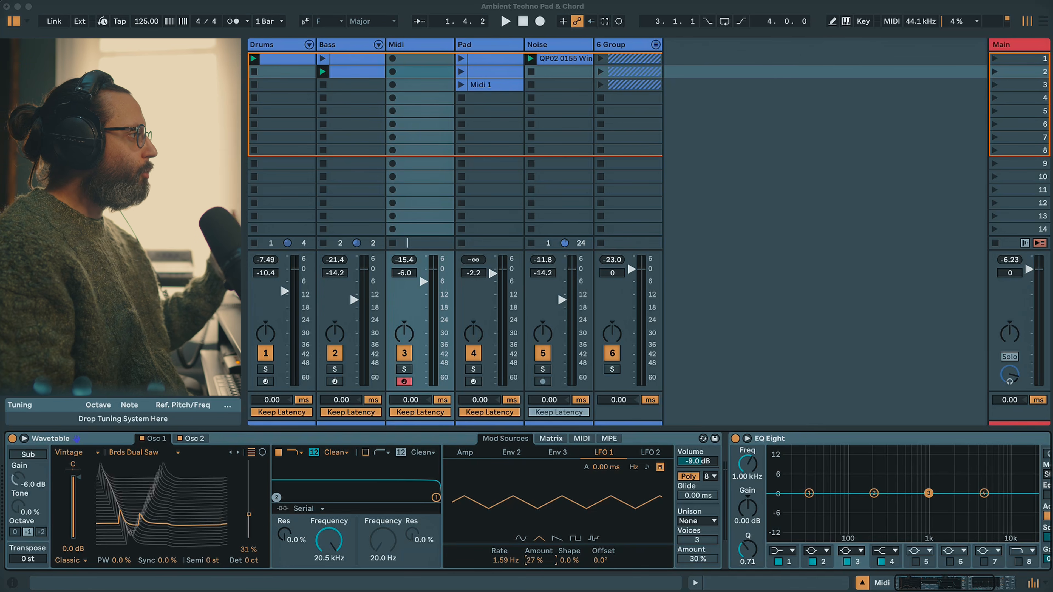
# - Modulate Oscillator 2's pitch with LFO 2 by 0.8, and set LFO 2's rate to 4.31 Hz and amount to 35%
pyautogui.click(551, 439)
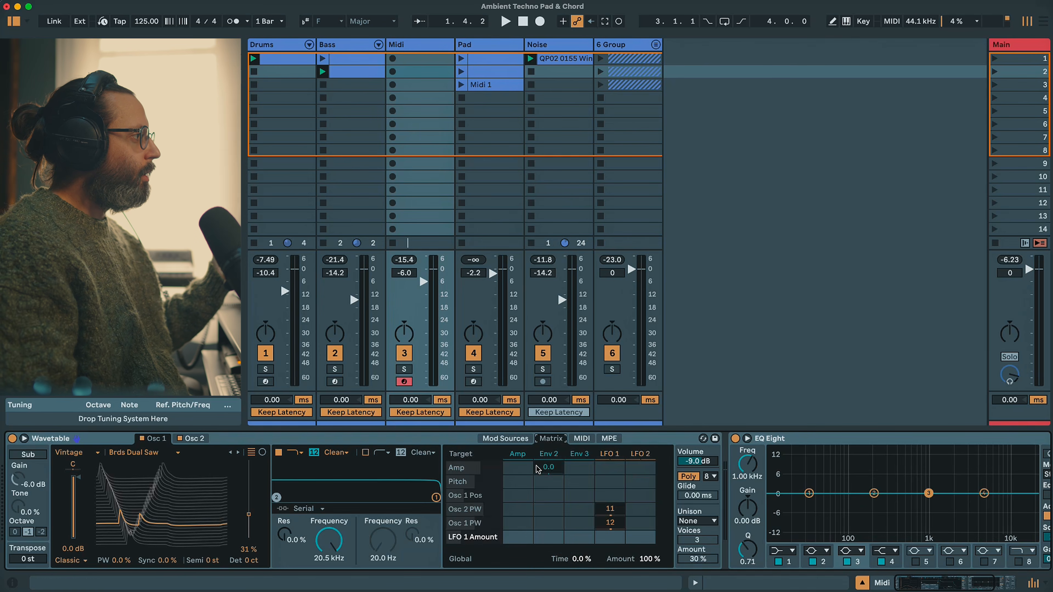
pyautogui.click(610, 482)
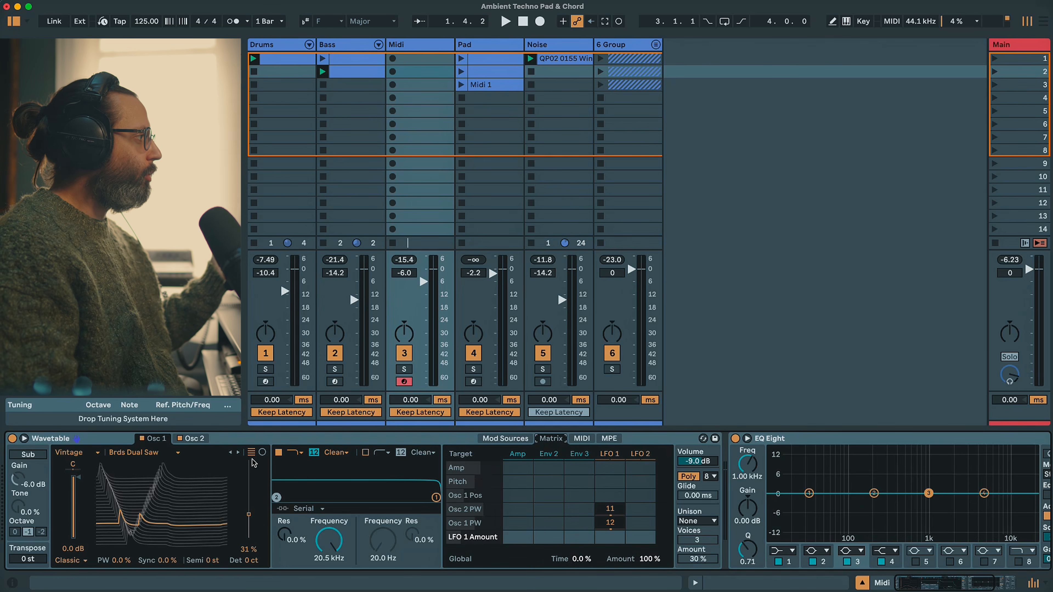
pyautogui.click(205, 440)
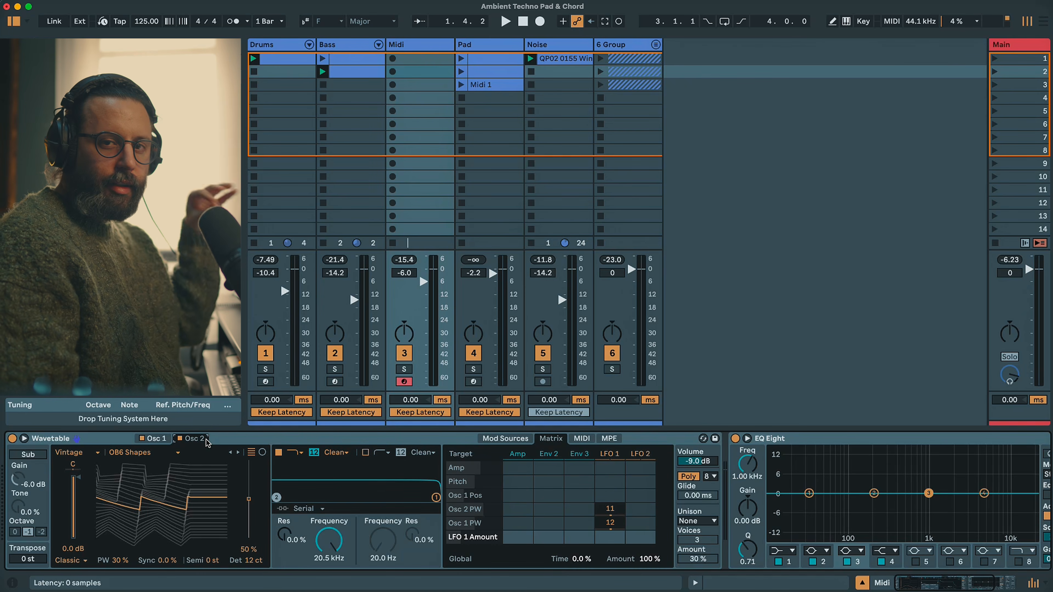
pyautogui.click(214, 561)
pyautogui.click(644, 536)
pyautogui.moveTo(647, 538); pyautogui.dragTo(646, 534)
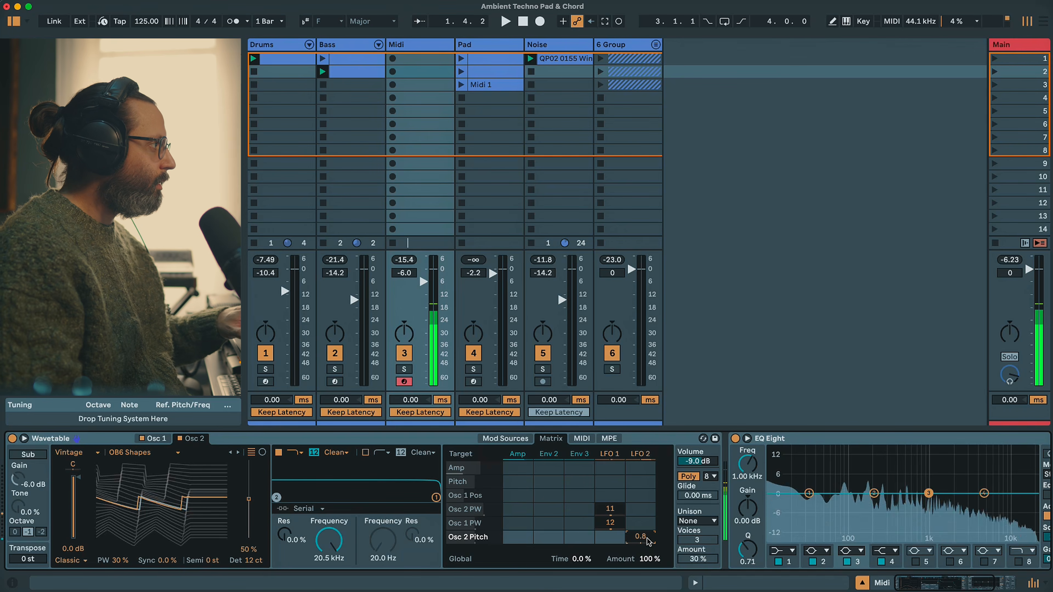
pyautogui.click(646, 455)
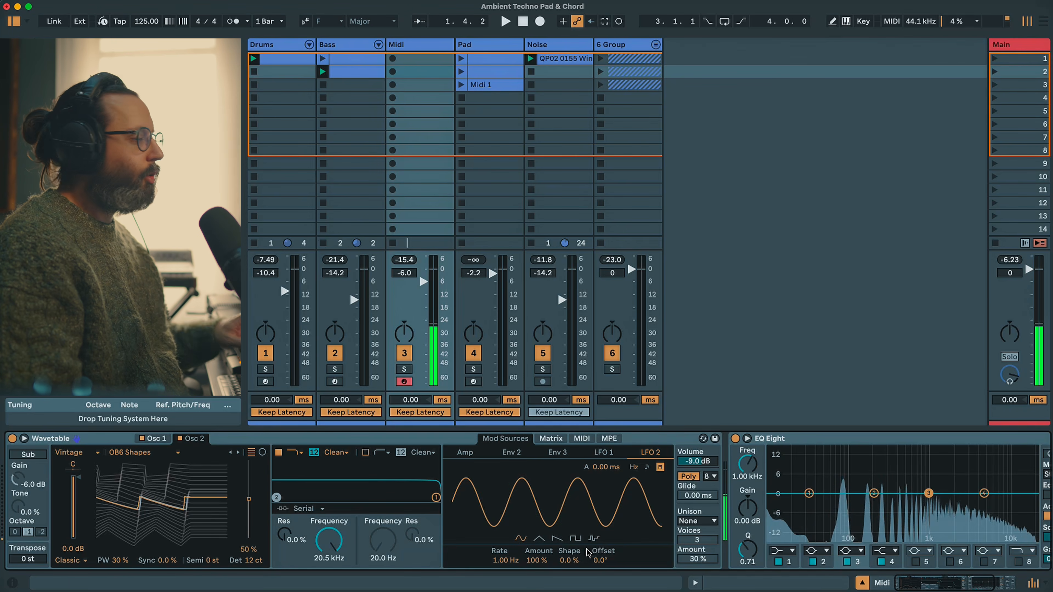
pyautogui.moveTo(529, 564); pyautogui.dragTo(504, 546)
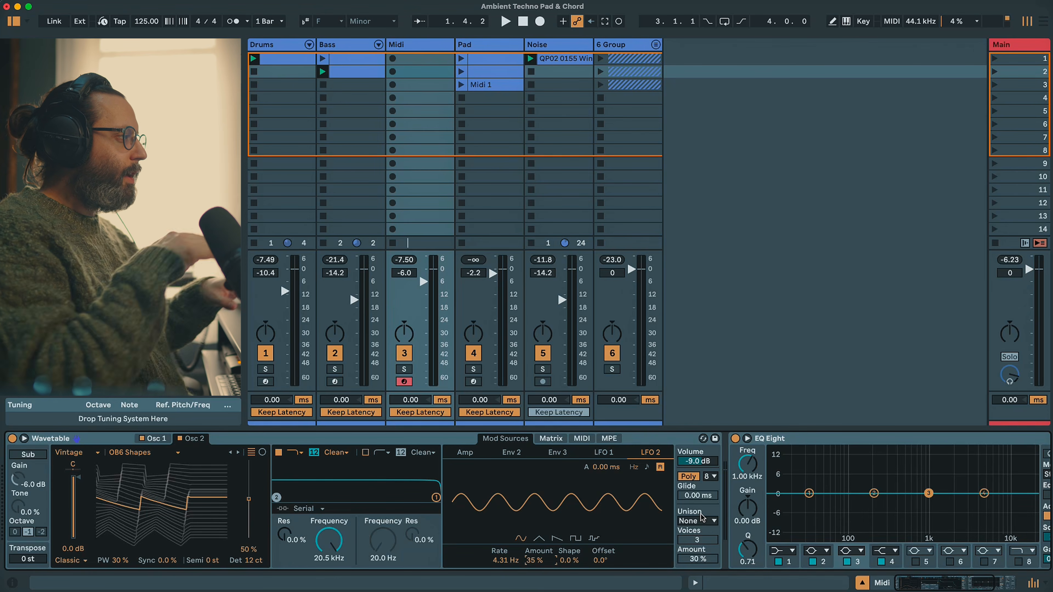
# - Apply Classic unison to the Wavetable patch with 3 voices and an amount of 23%
pyautogui.click(700, 522)
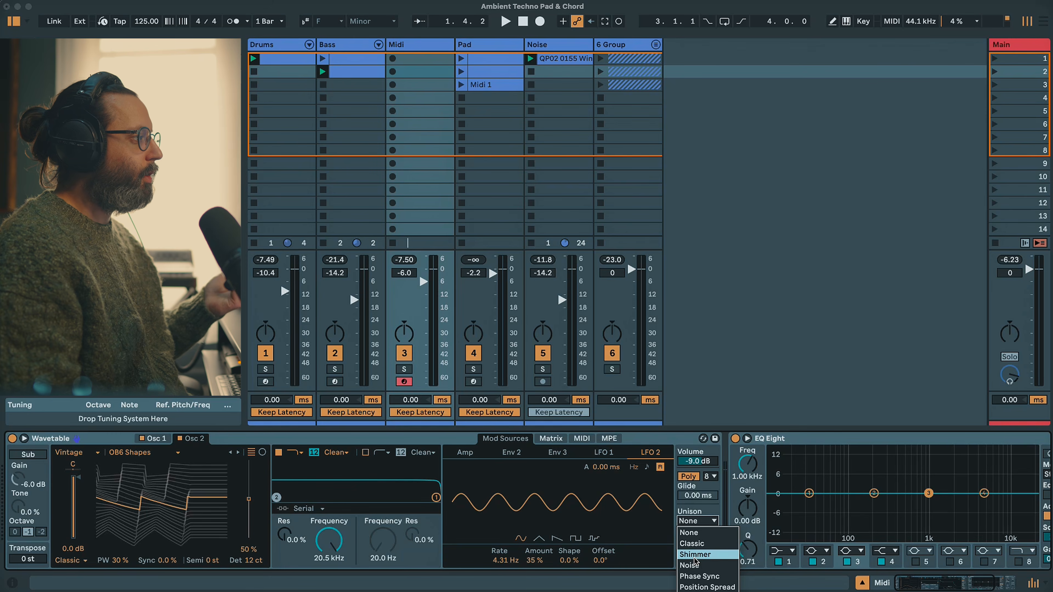
pyautogui.click(698, 545)
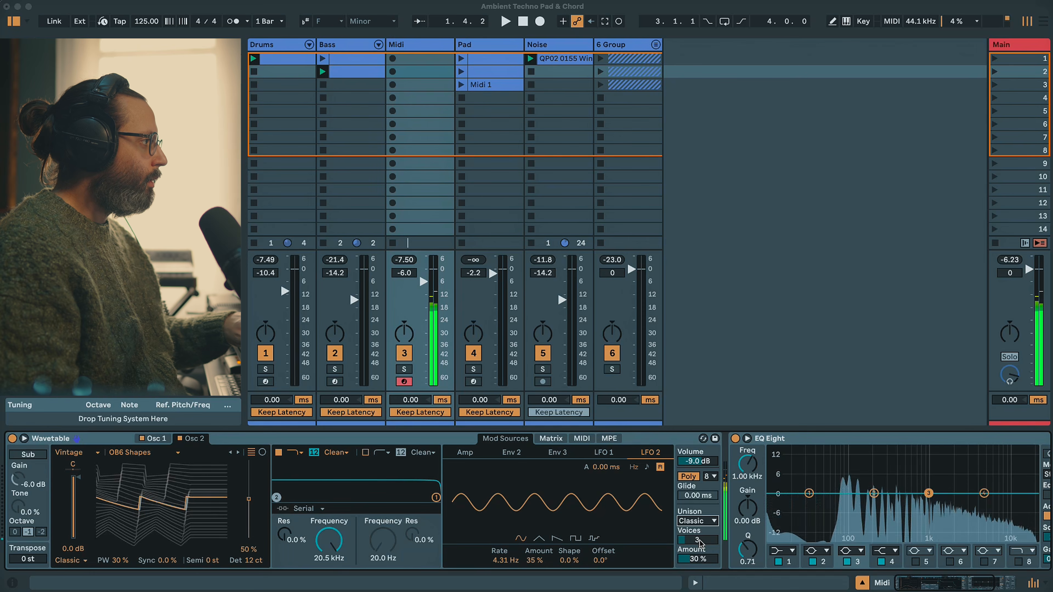
pyautogui.moveTo(704, 541); pyautogui.dragTo(704, 534)
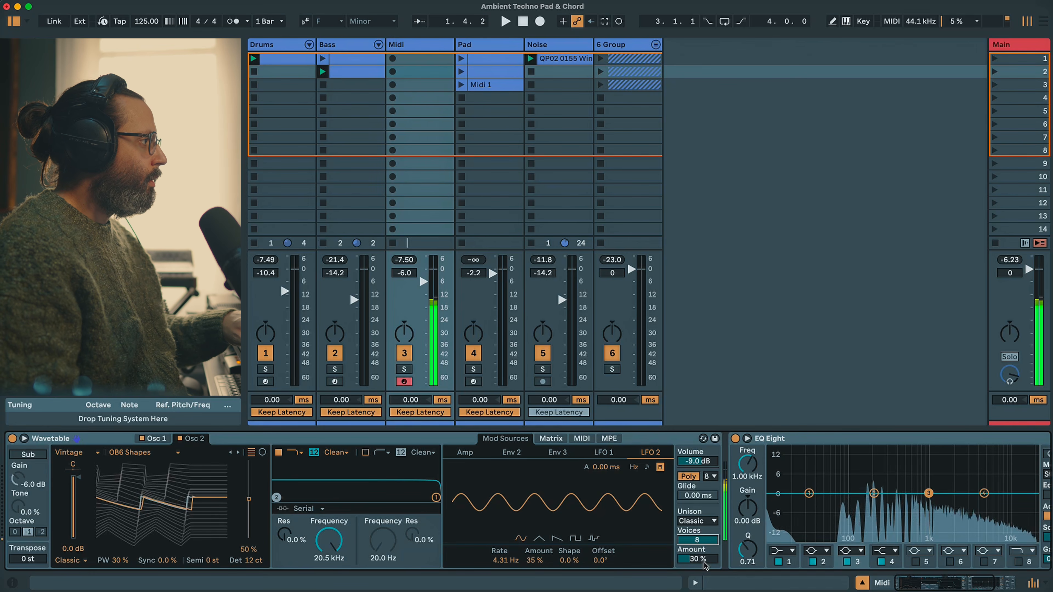
pyautogui.moveTo(697, 558); pyautogui.dragTo(702, 551)
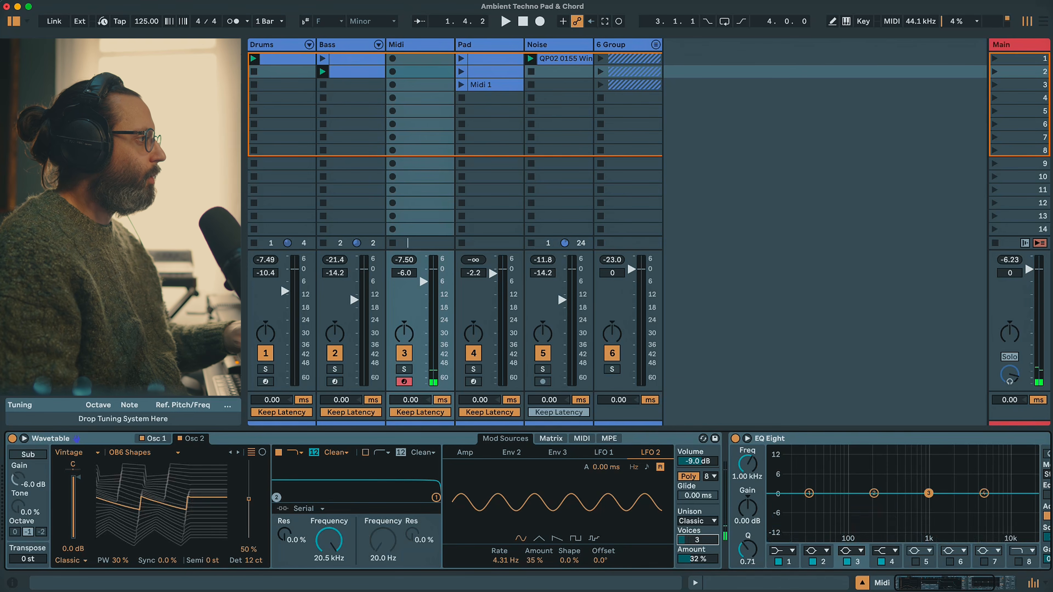
pyautogui.moveTo(703, 557); pyautogui.dragTo(703, 560)
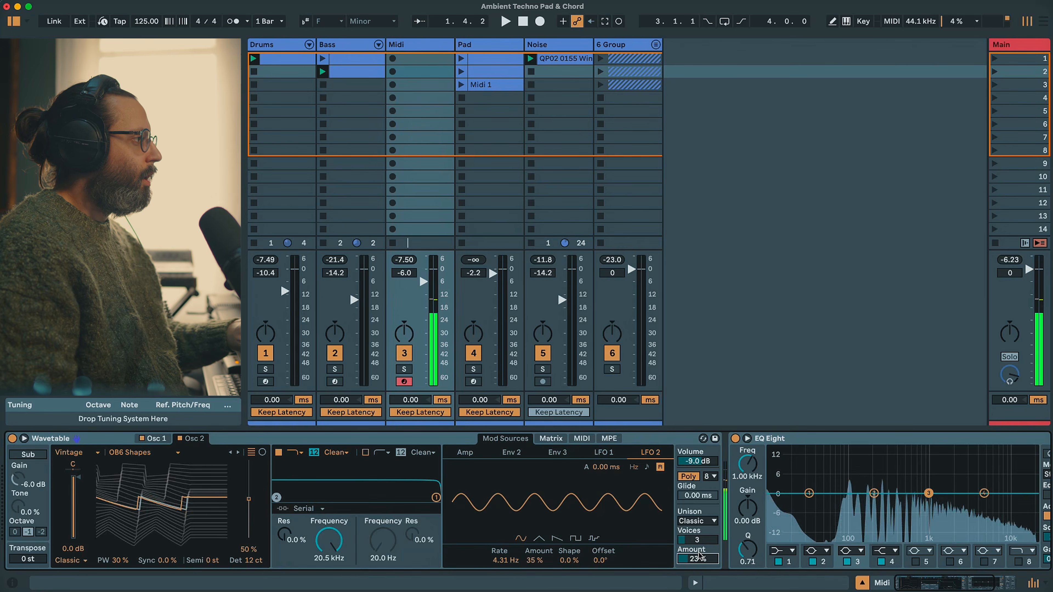
# - Switch the unison mode to None and back to Classic to compare the sound
pyautogui.click(697, 521)
pyautogui.click(701, 534)
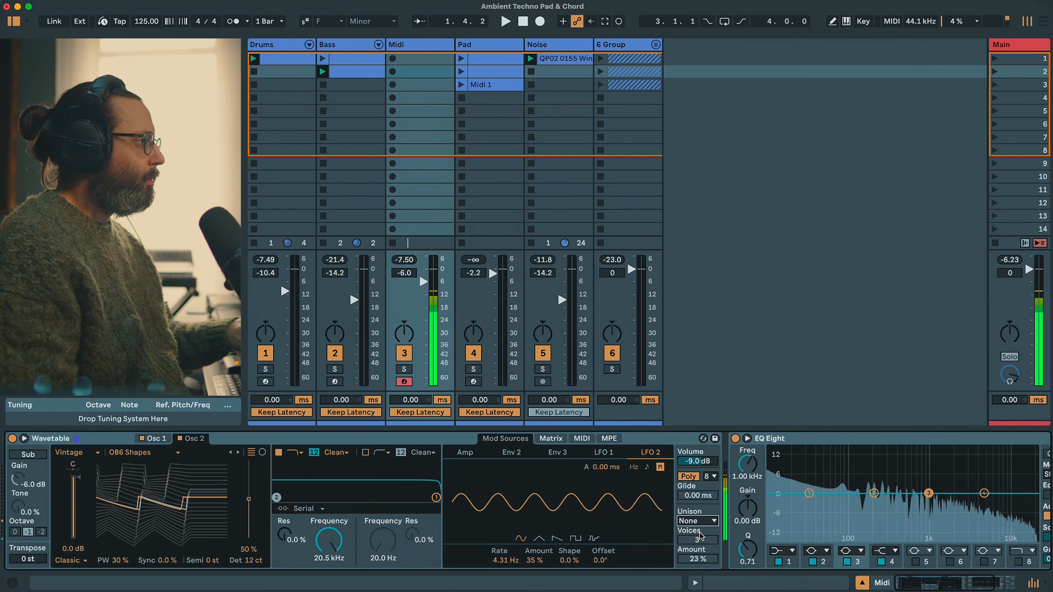
pyautogui.click(699, 522)
pyautogui.click(701, 539)
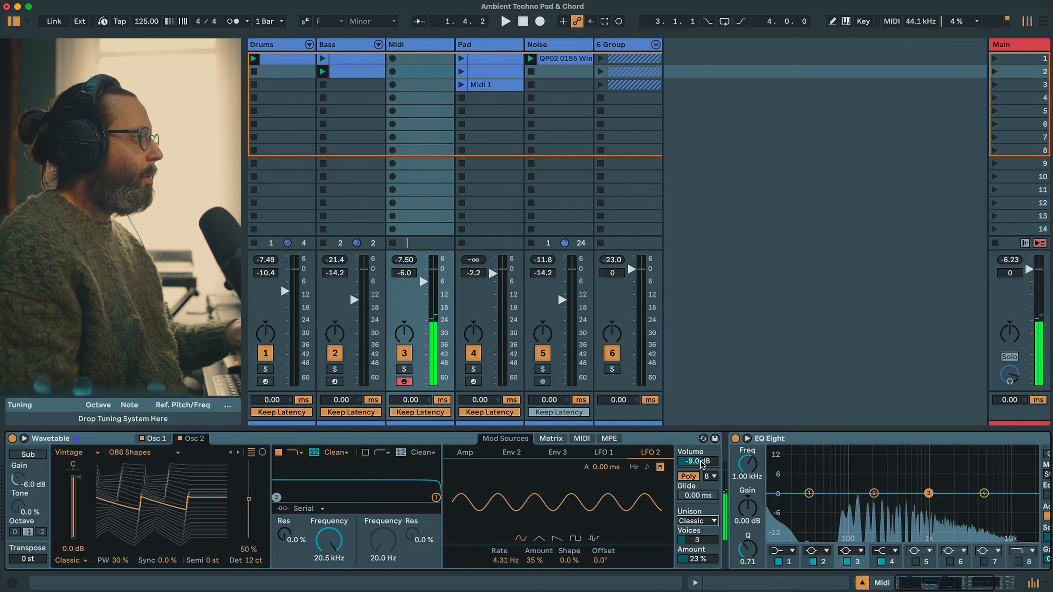
# - Lower Wavetable's volume to -20 dB and turn on the sub oscillator, with Oscillator 1's settings shown
pyautogui.moveTo(700, 459); pyautogui.dragTo(701, 474)
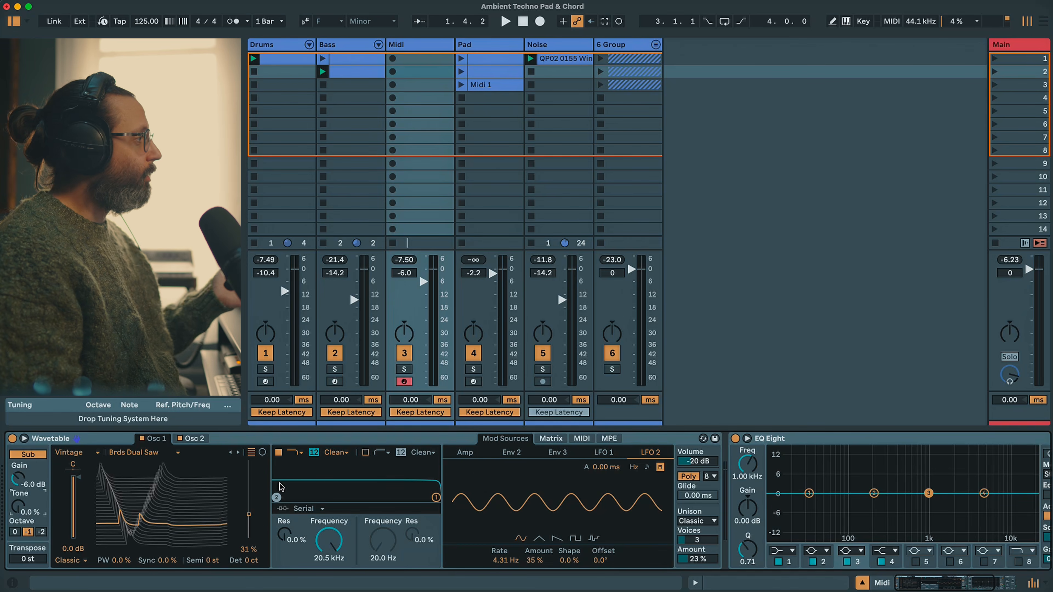
# - Set Filter 1 to a 24 dB slope and the PRD circuit, with 3.33 kHz frequency, 51% resonance and 6 dB drive
pyautogui.click(328, 546)
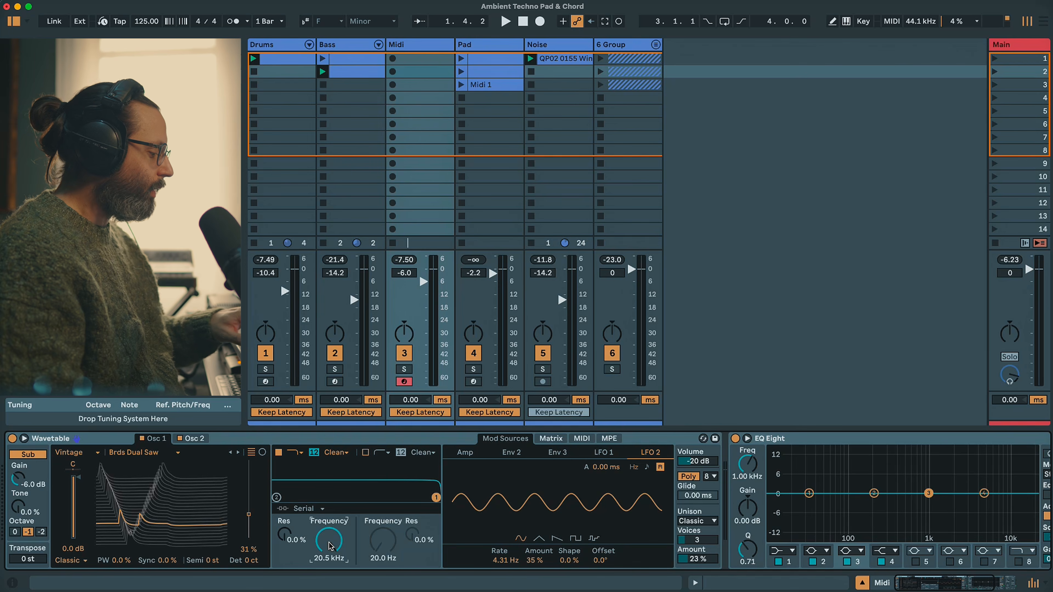
pyautogui.moveTo(329, 546); pyautogui.dragTo(328, 574)
pyautogui.click(314, 452)
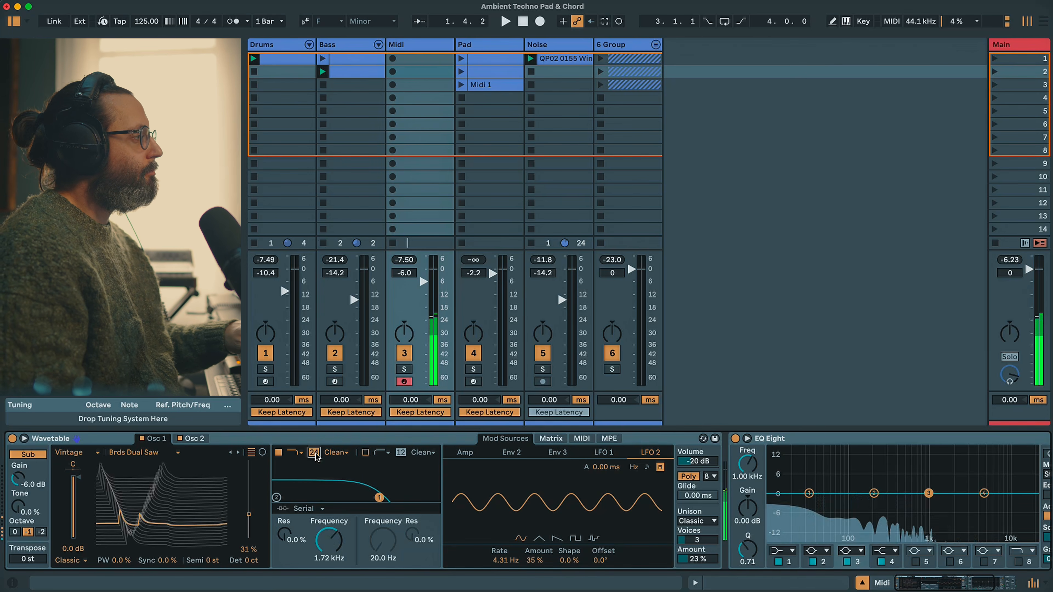
pyautogui.click(345, 453)
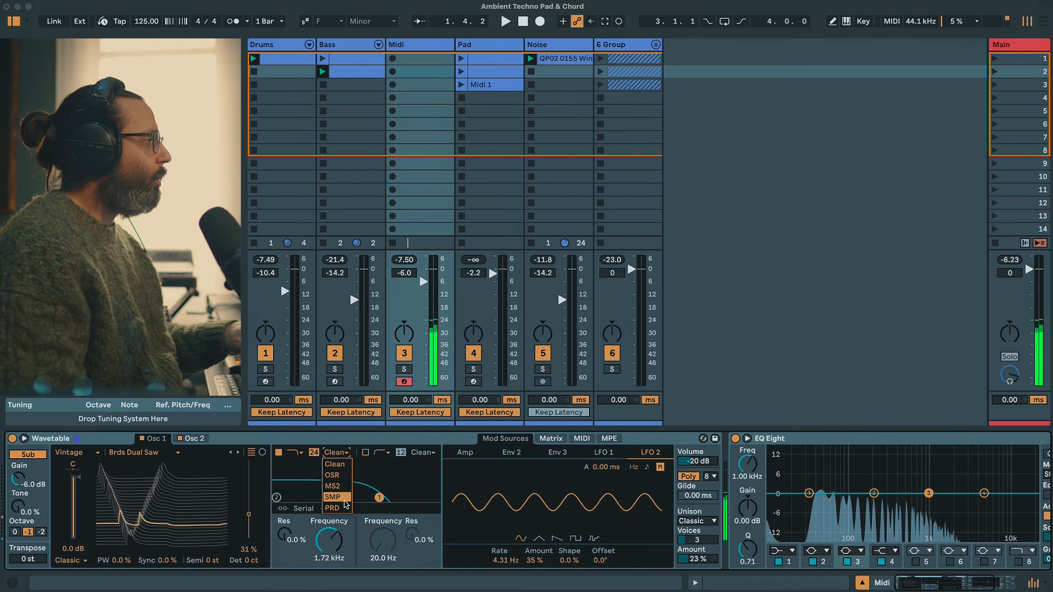
pyautogui.click(345, 508)
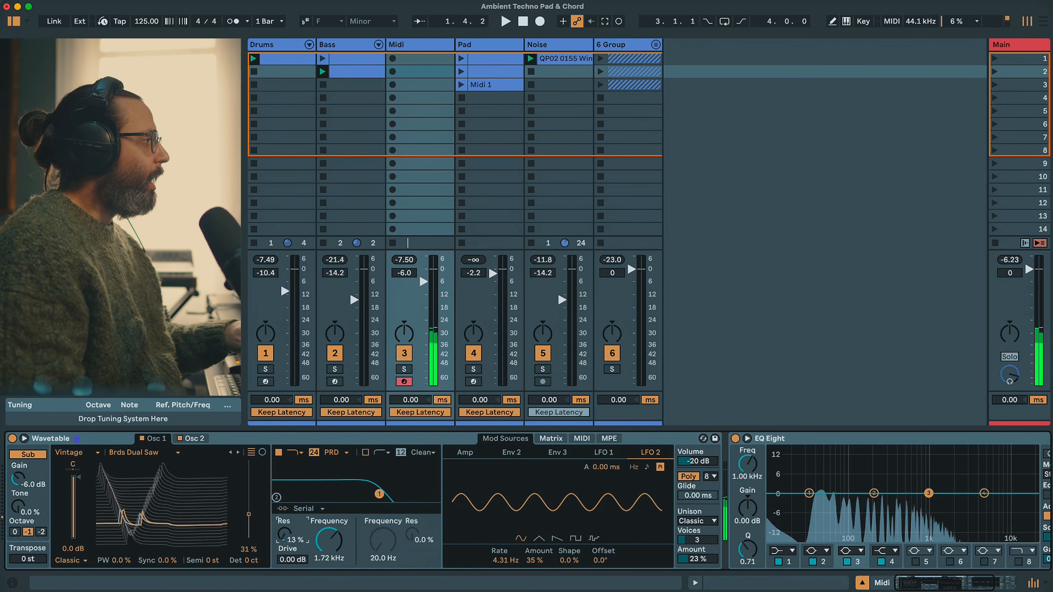
pyautogui.moveTo(328, 540)
pyautogui.mouseDown()
pyautogui.moveTo(328, 556)
pyautogui.moveTo(320, 531)
pyautogui.mouseUp()
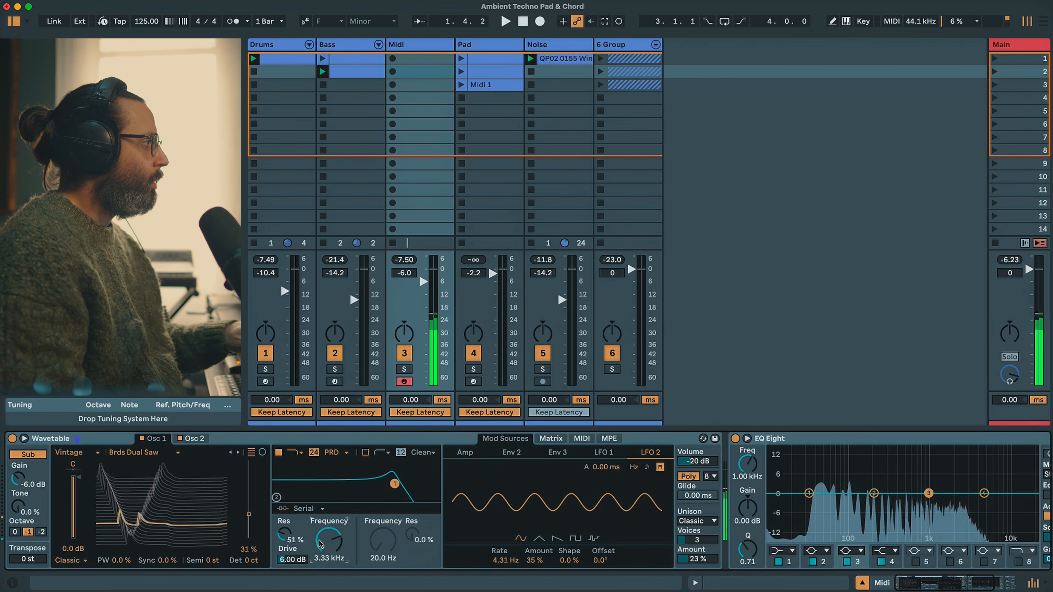
# - Try the MS2 circuit on Filter 1, set its drive to 4.31 dB and frequency to 4.39 kHz, and return to PRD
pyautogui.click(334, 452)
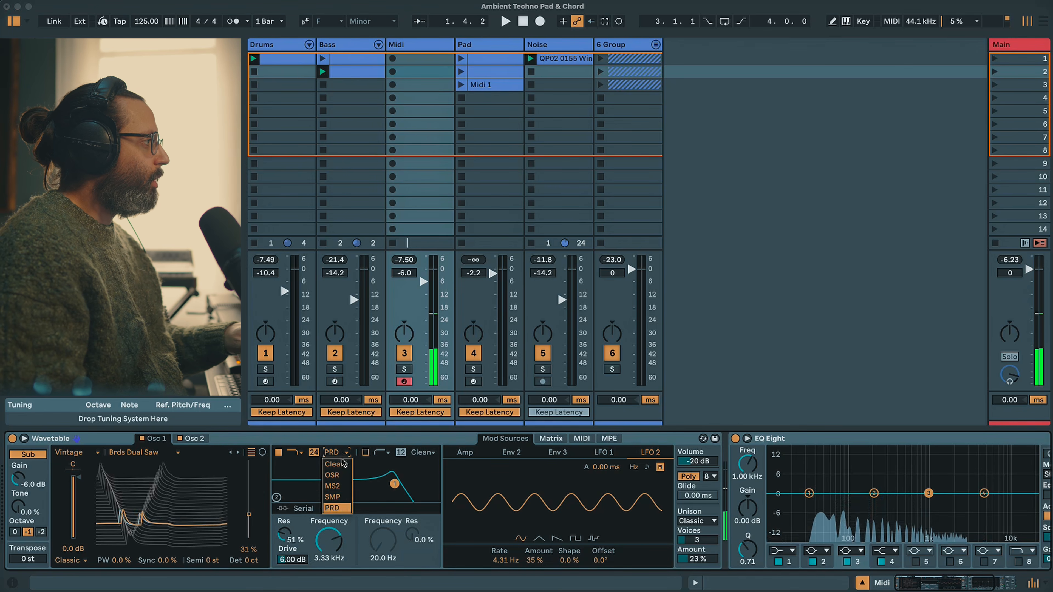
pyautogui.click(347, 490)
pyautogui.moveTo(335, 522)
pyautogui.mouseDown()
pyautogui.moveTo(329, 543)
pyautogui.moveTo(329, 526)
pyautogui.mouseUp()
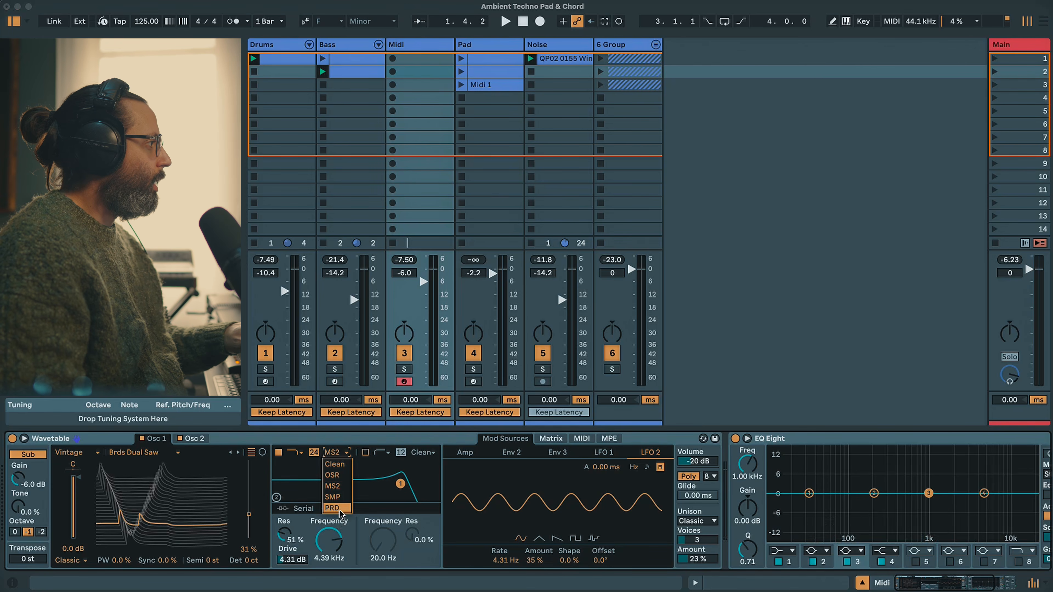
pyautogui.click(339, 512)
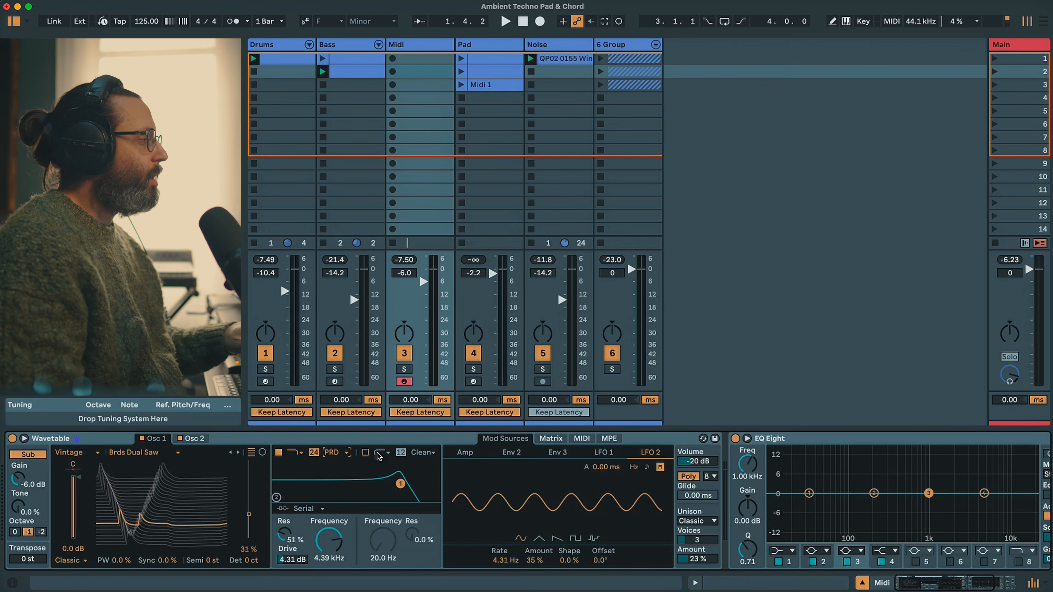
# - Enable Filter 2 as a high-pass at 104 Hz with 38% resonance
pyautogui.click(366, 453)
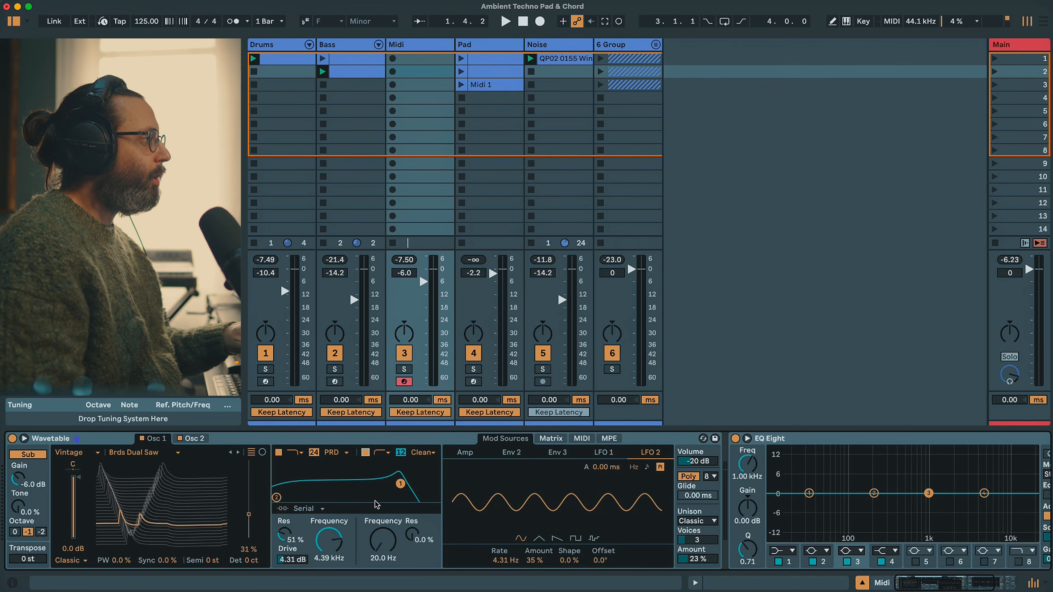
pyautogui.moveTo(382, 548)
pyautogui.mouseDown()
pyautogui.moveTo(382, 530)
pyautogui.moveTo(412, 538)
pyautogui.moveTo(412, 520)
pyautogui.moveTo(383, 534)
pyautogui.mouseUp()
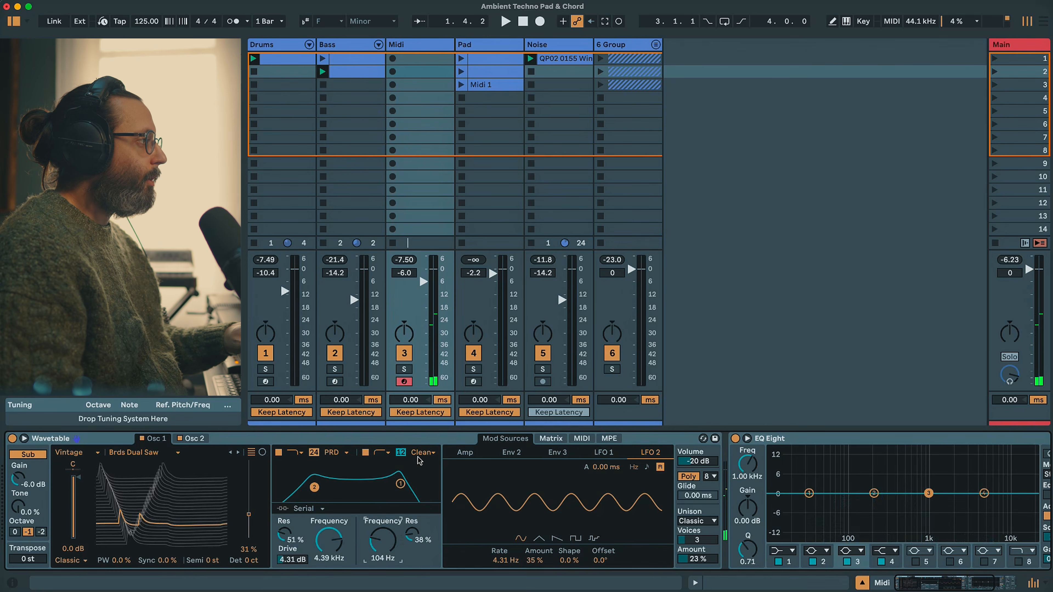
# - Shape the amp envelope with a 1.10 s attack, -2.8 dB sustain and 1.79 s release
pyautogui.click(459, 454)
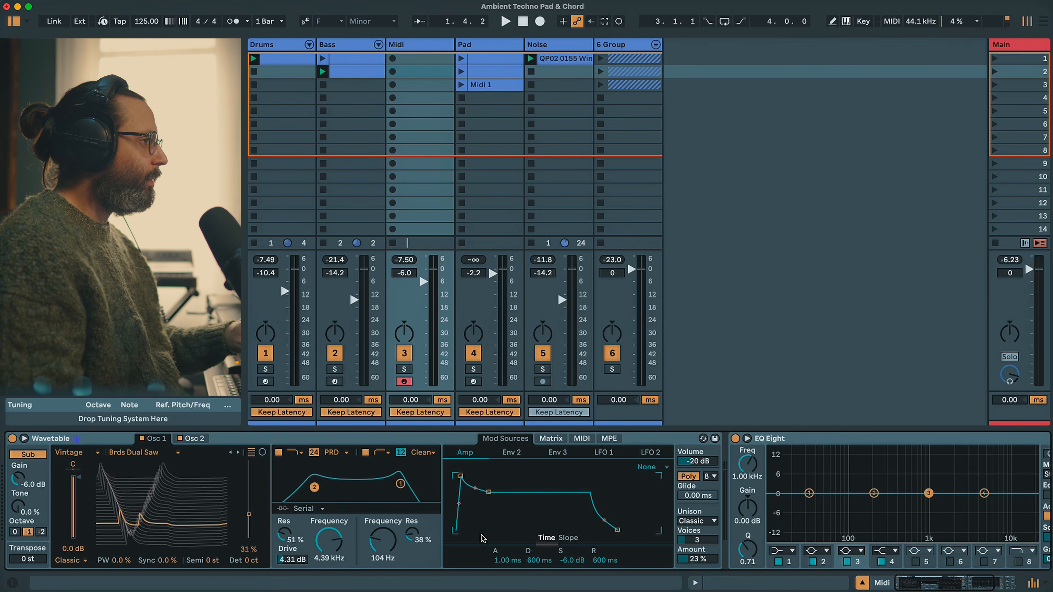
pyautogui.click(507, 562)
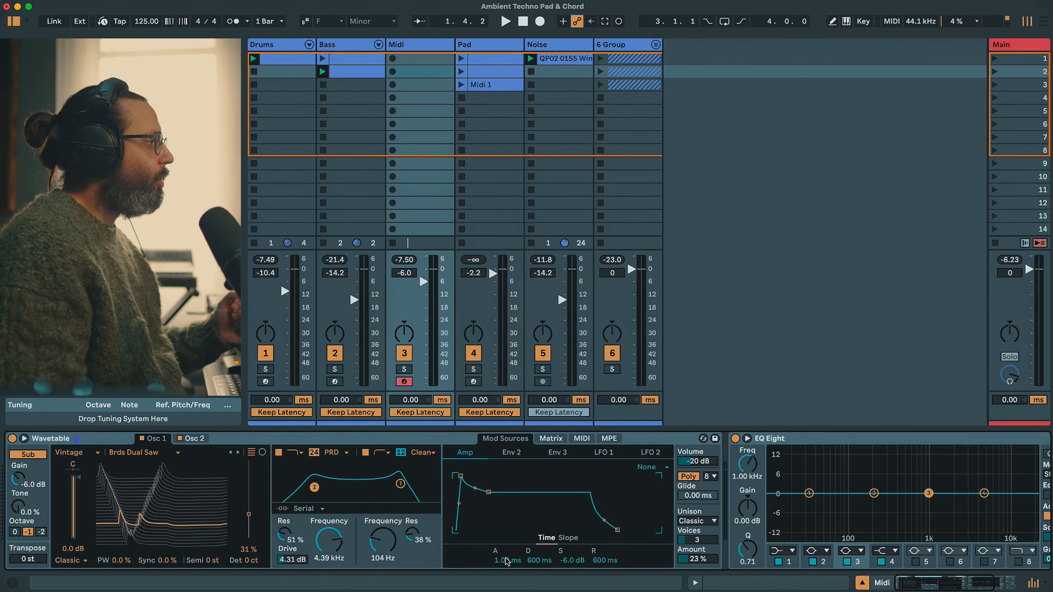
pyautogui.moveTo(507, 562); pyautogui.dragTo(507, 514)
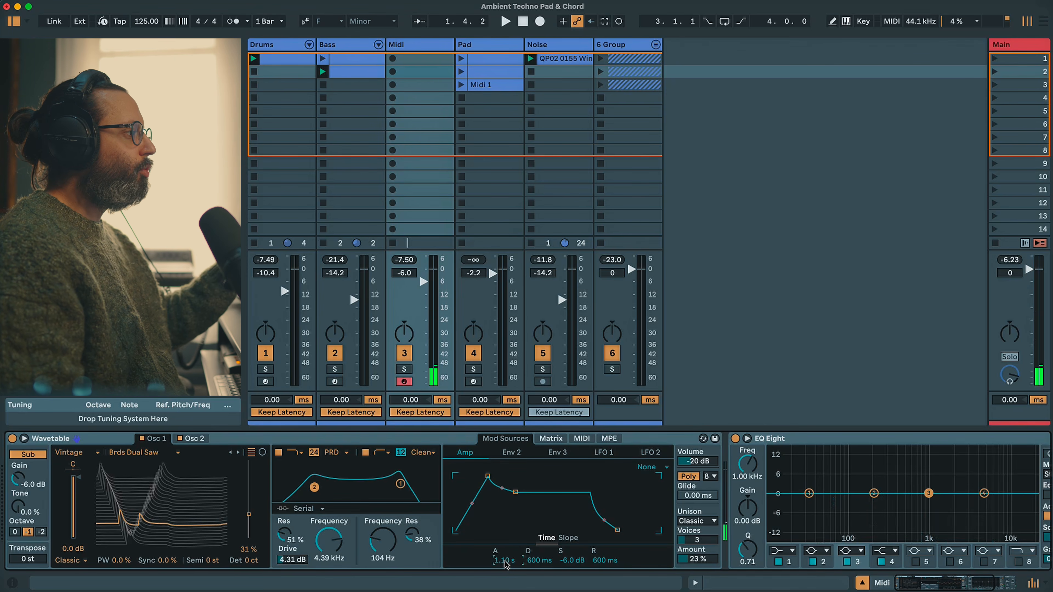
pyautogui.moveTo(604, 560); pyautogui.dragTo(604, 541)
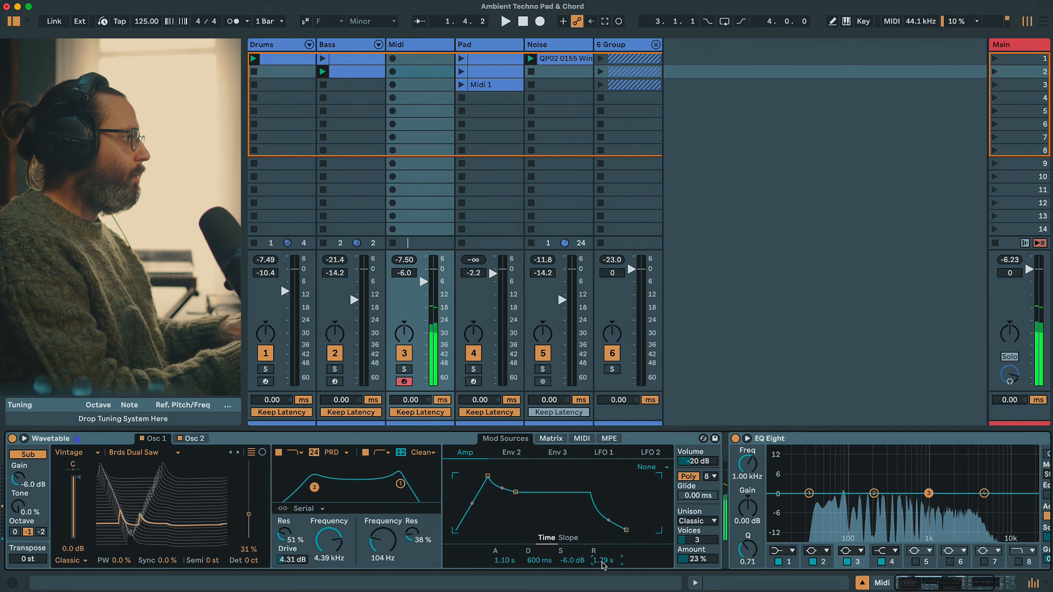
pyautogui.moveTo(572, 561); pyautogui.dragTo(572, 546)
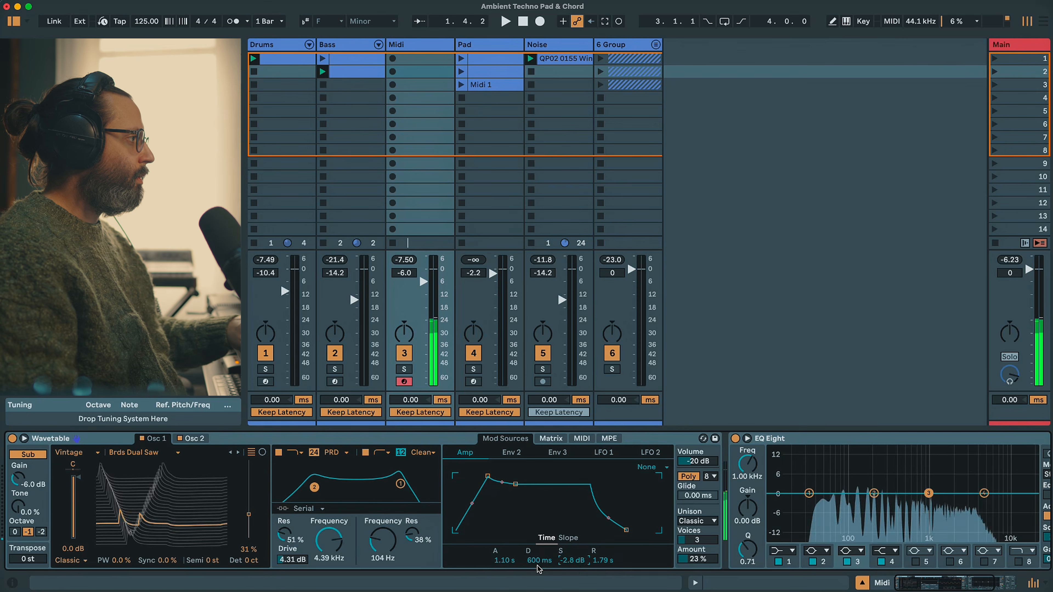
# - Lower Filter 1's cutoff frequency to 843 Hz
pyautogui.moveTo(329, 539); pyautogui.dragTo(329, 564)
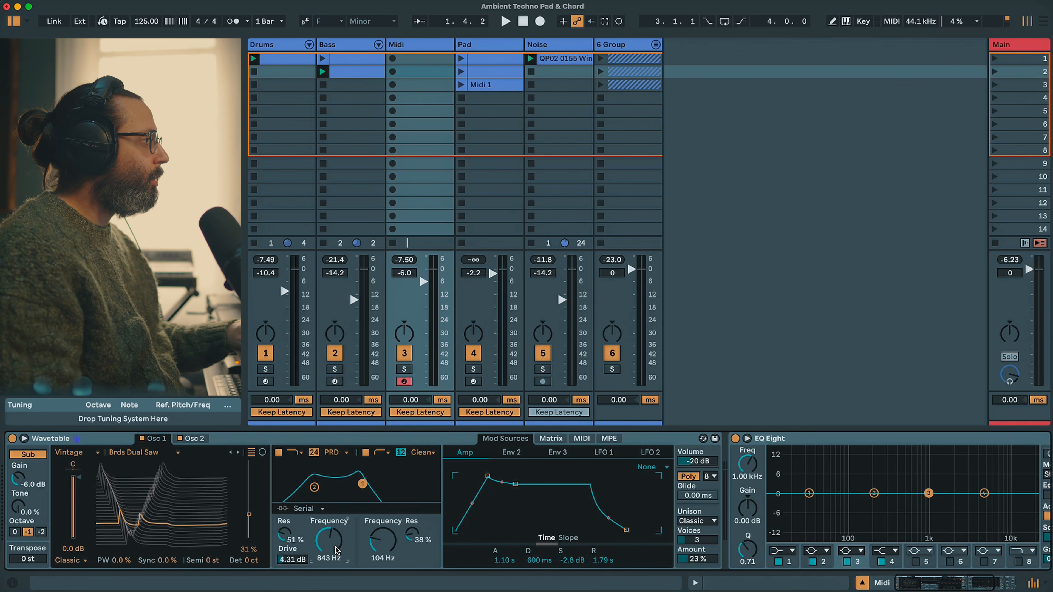
# - Route the amp envelope to Filter 1's frequency at 34, with 3.37 s attack and release, 1.79 s decay and -2.8 dB sustain
pyautogui.click(555, 440)
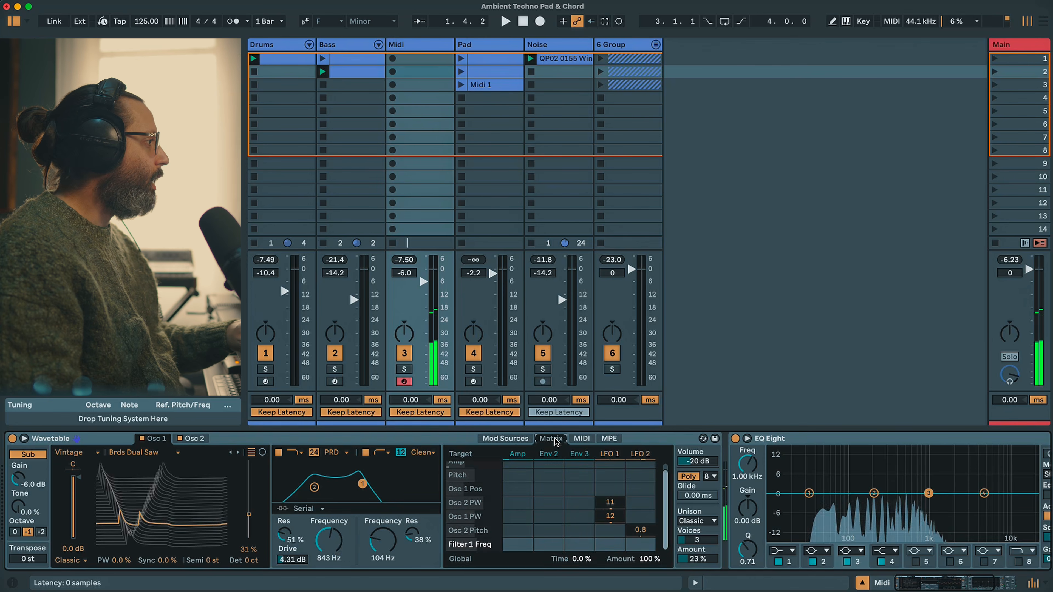
pyautogui.moveTo(521, 545); pyautogui.dragTo(521, 539)
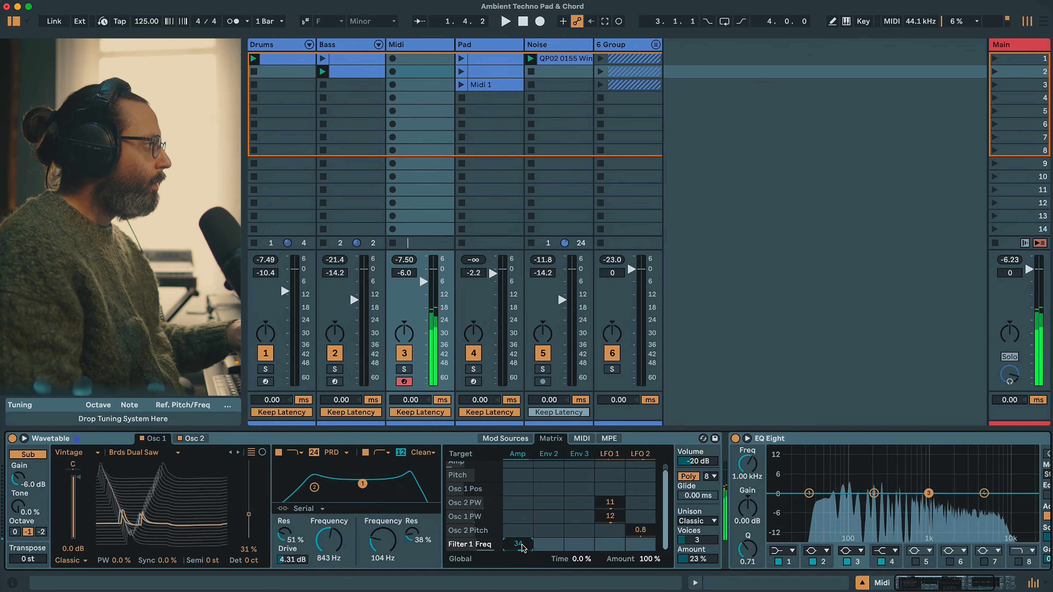
pyautogui.click(517, 453)
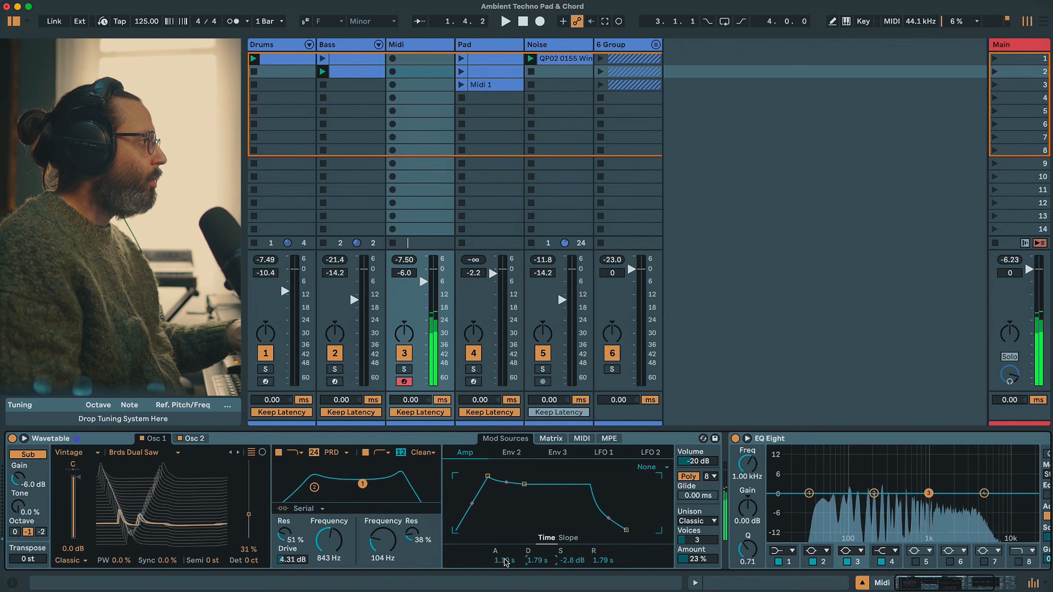
pyautogui.moveTo(504, 561); pyautogui.dragTo(503, 546)
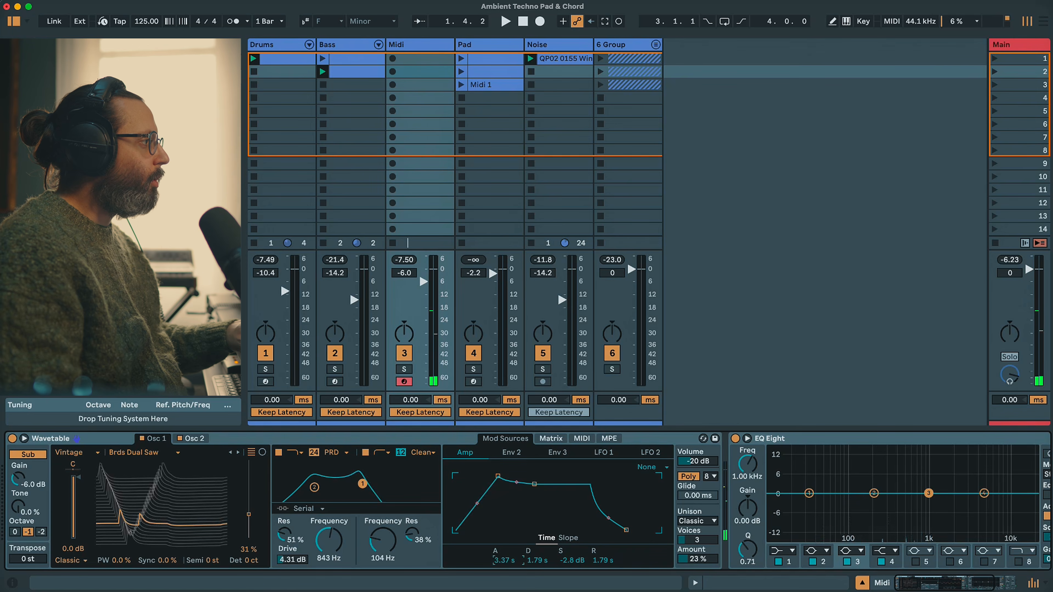
pyautogui.moveTo(603, 561)
pyautogui.mouseDown()
pyautogui.moveTo(603, 548)
pyautogui.moveTo(592, 558)
pyautogui.mouseUp()
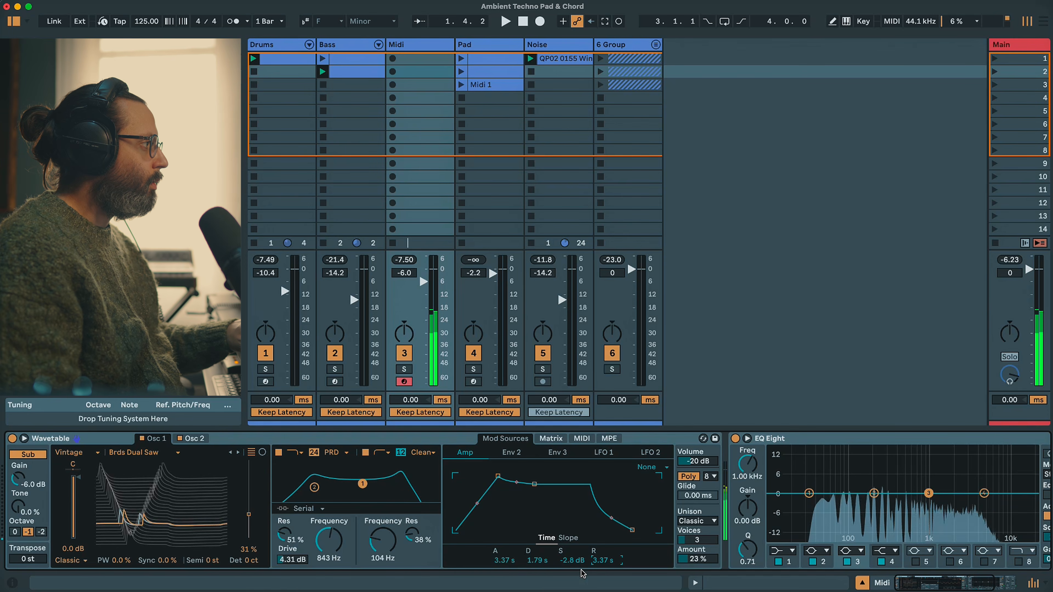
pyautogui.moveTo(564, 562); pyautogui.dragTo(567, 564)
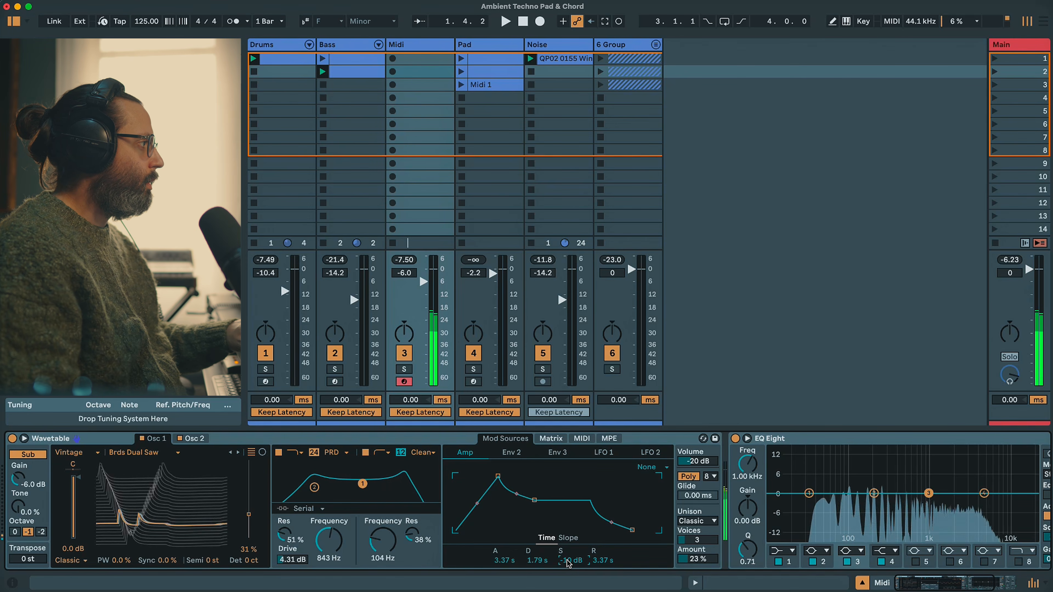
pyautogui.moveTo(564, 565); pyautogui.dragTo(550, 563)
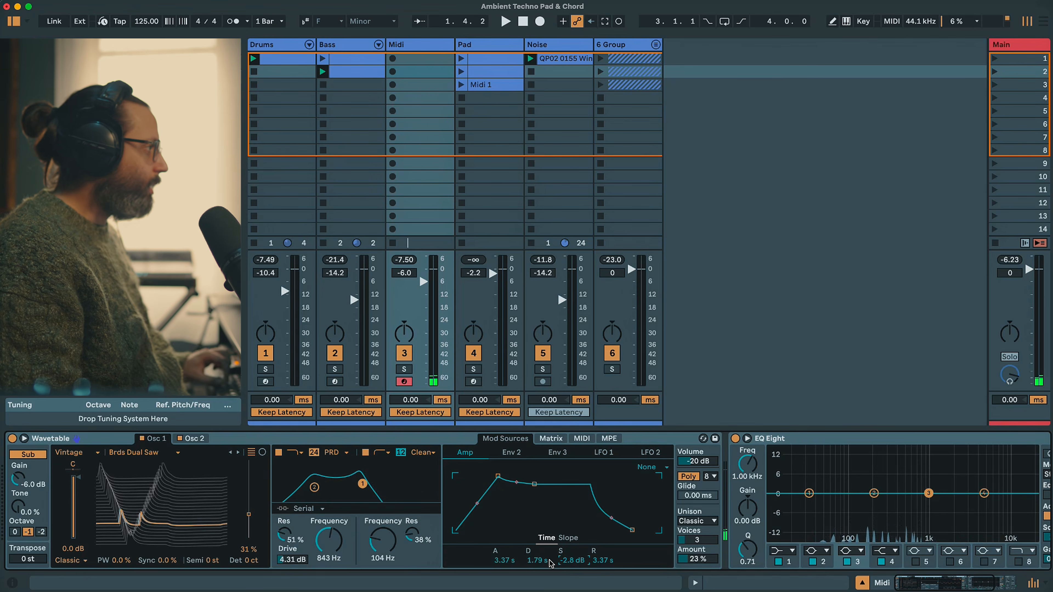
# - Reduce the amp envelope's modulation of Filter 1's frequency to 9.4 and raise the filter's cutoff to 1.38 kHz
pyautogui.click(550, 438)
pyautogui.moveTo(520, 523); pyautogui.dragTo(521, 543)
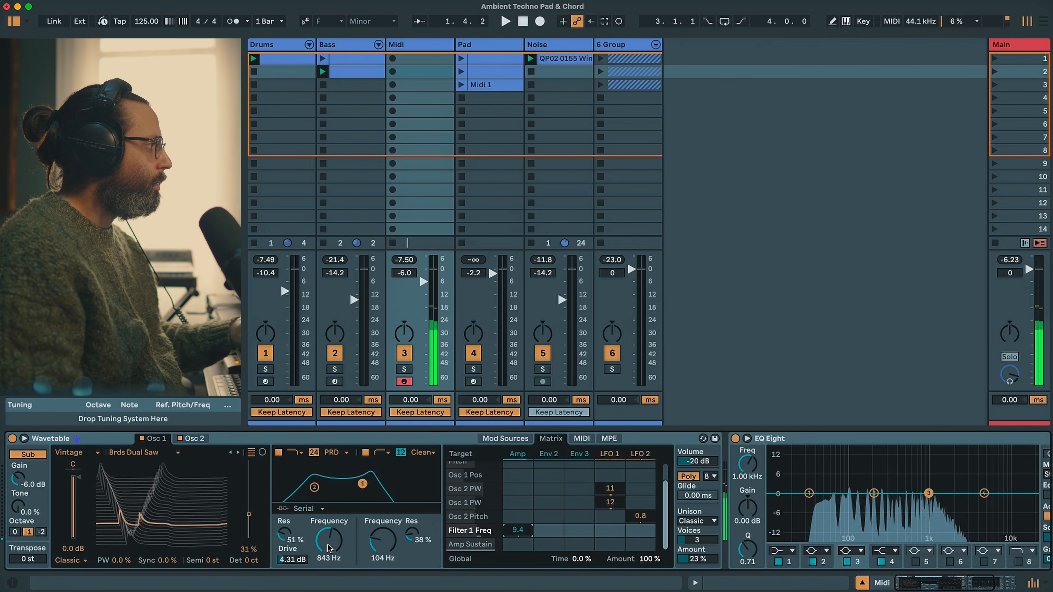
pyautogui.moveTo(329, 548); pyautogui.dragTo(328, 519)
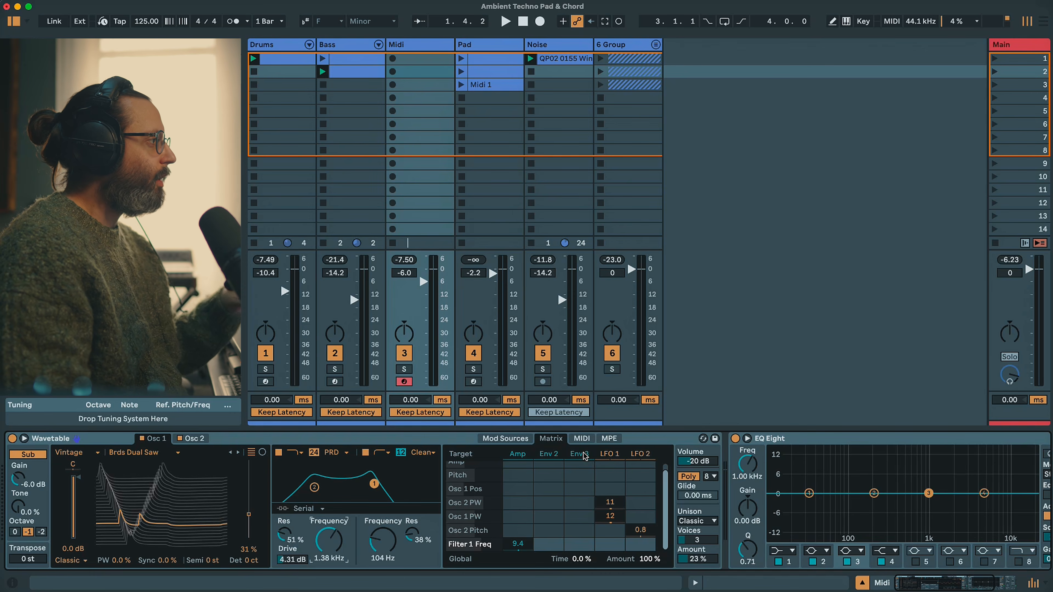
# - Set Env 3 to Loop mode with a 0.00 ms attack, 0.0% sustain and 1.50 ms release
pyautogui.click(505, 438)
pyautogui.click(557, 452)
pyautogui.click(653, 466)
pyautogui.click(650, 501)
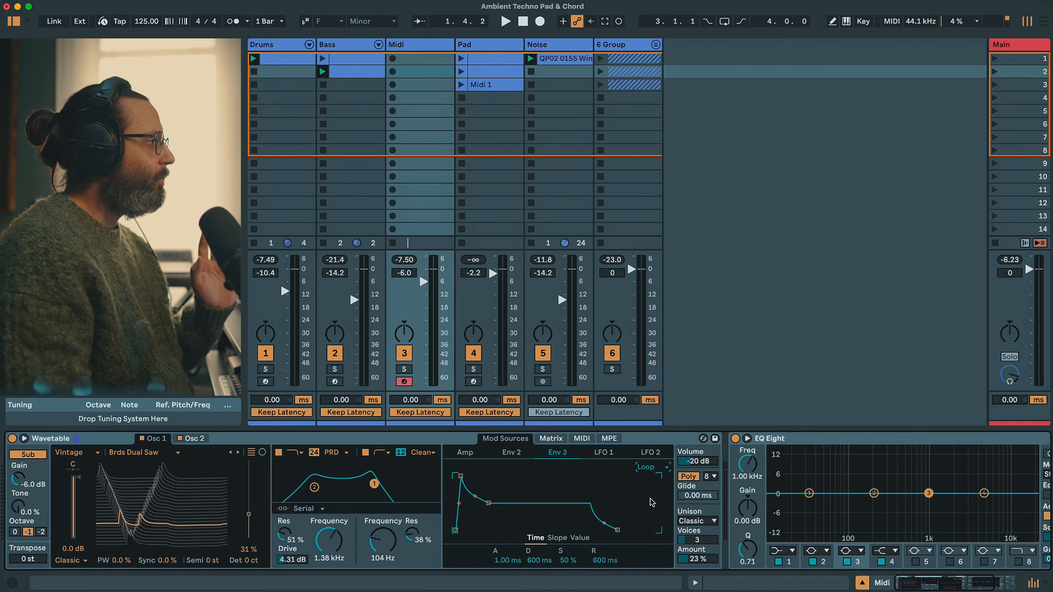
pyautogui.moveTo(571, 564); pyautogui.dragTo(599, 568)
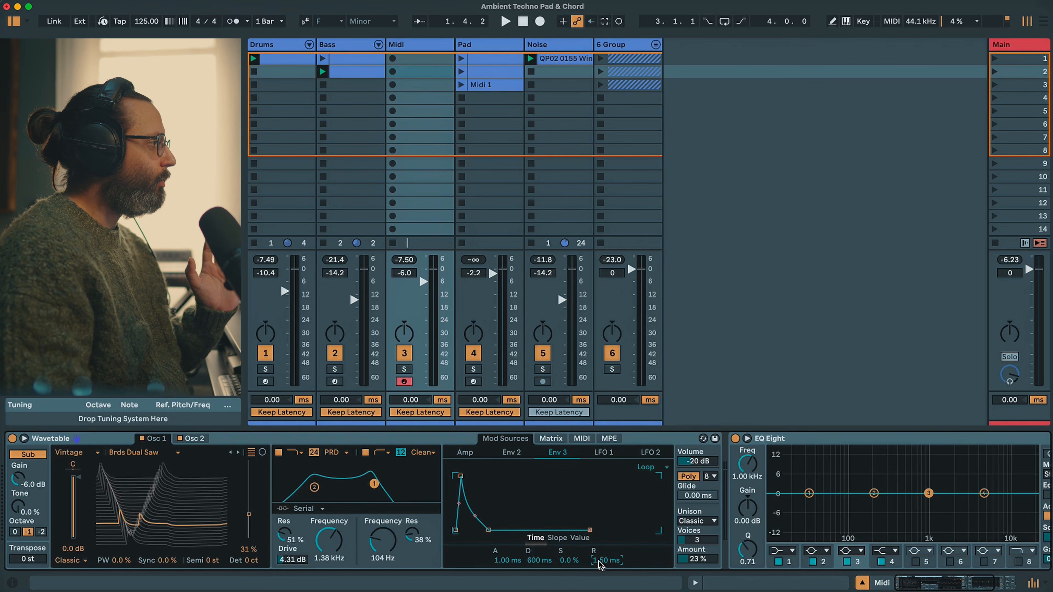
pyautogui.moveTo(502, 561); pyautogui.dragTo(503, 563)
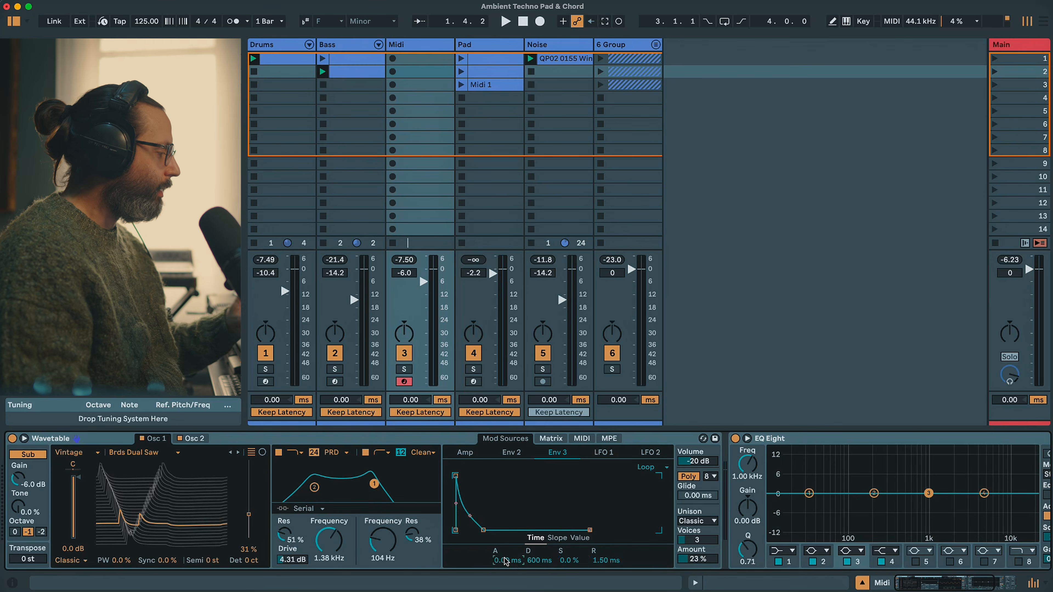
# - Route Env 3 to Filter 1's frequency with a modulation amount of 11
pyautogui.click(551, 439)
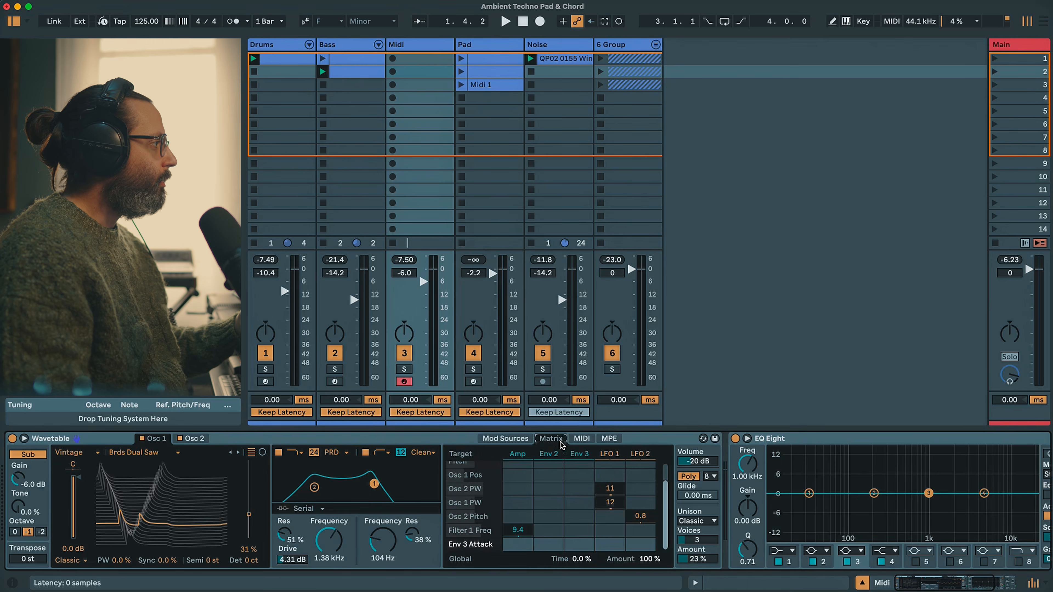
pyautogui.click(340, 539)
pyautogui.moveTo(579, 544); pyautogui.dragTo(579, 535)
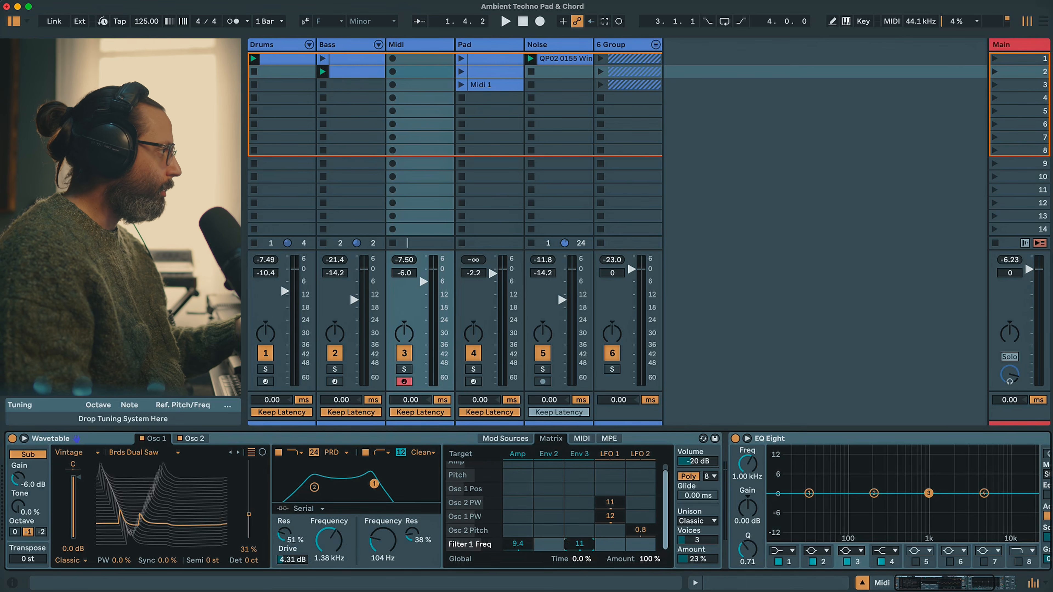
# - Shape Env 3 with a 2.13 ms attack, 3.63 ms decay and a peak value of 66%
pyautogui.click(584, 453)
pyautogui.moveTo(513, 560); pyautogui.dragTo(539, 564)
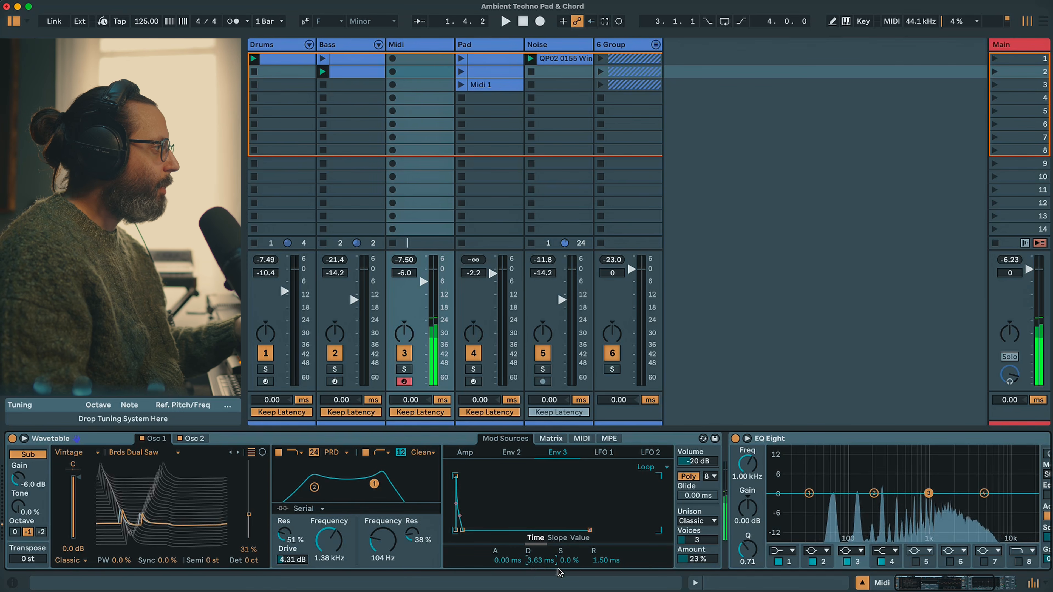
pyautogui.moveTo(493, 561); pyautogui.dragTo(493, 541)
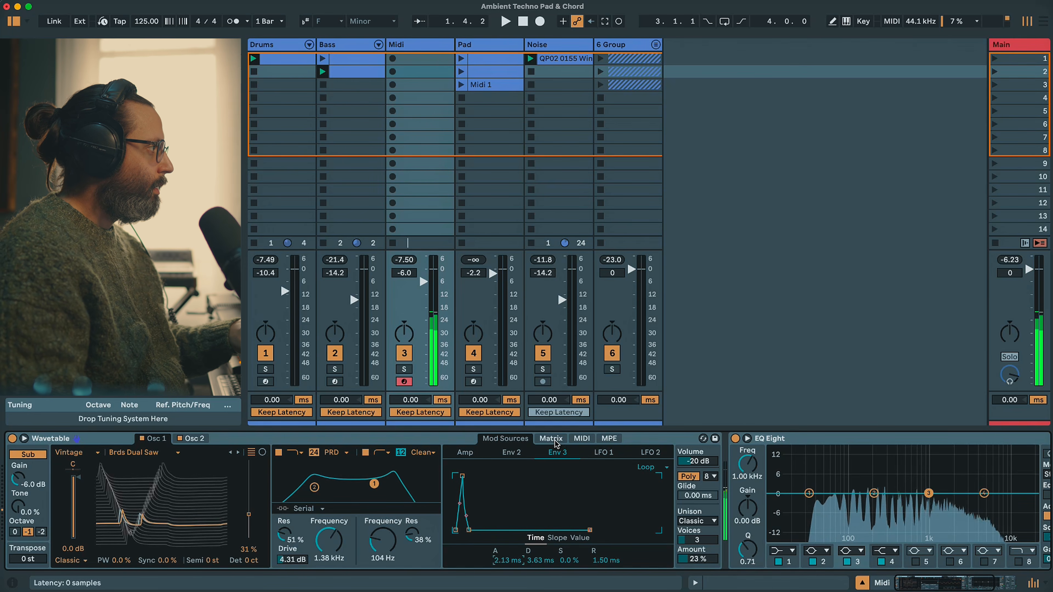
pyautogui.click(580, 537)
pyautogui.moveTo(534, 560); pyautogui.dragTo(535, 564)
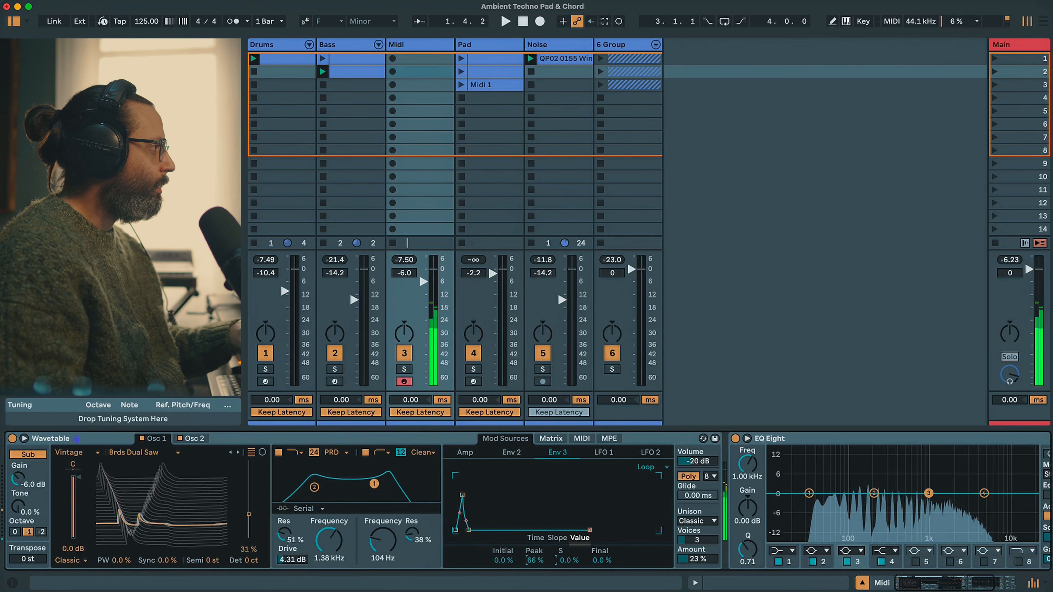
# - Set Env 3's modulation of Filter 1's frequency to 6.2
pyautogui.click(551, 439)
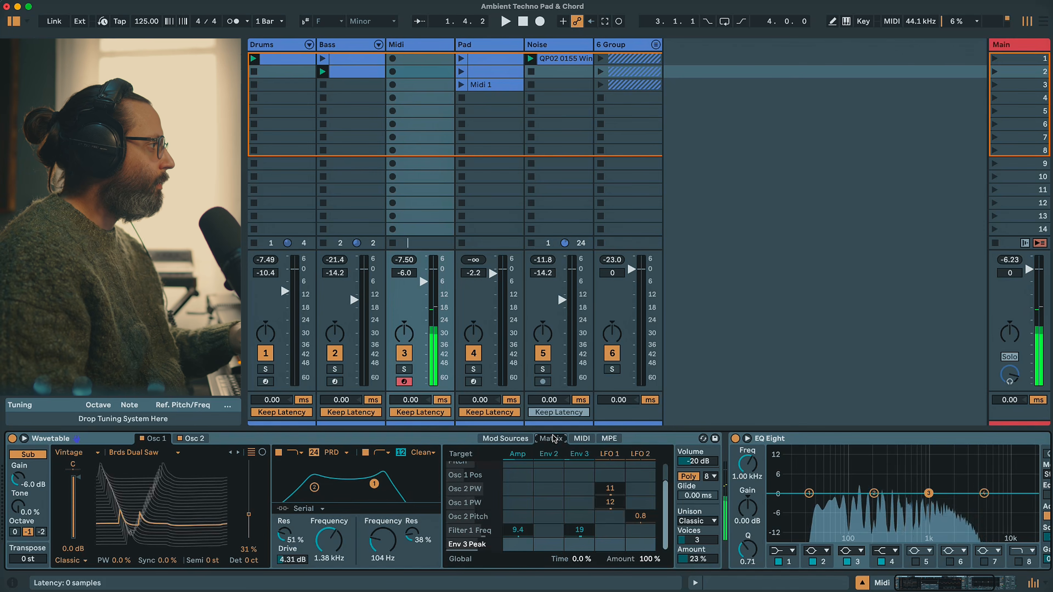
pyautogui.click(581, 531)
pyautogui.moveTo(579, 531); pyautogui.dragTo(580, 536)
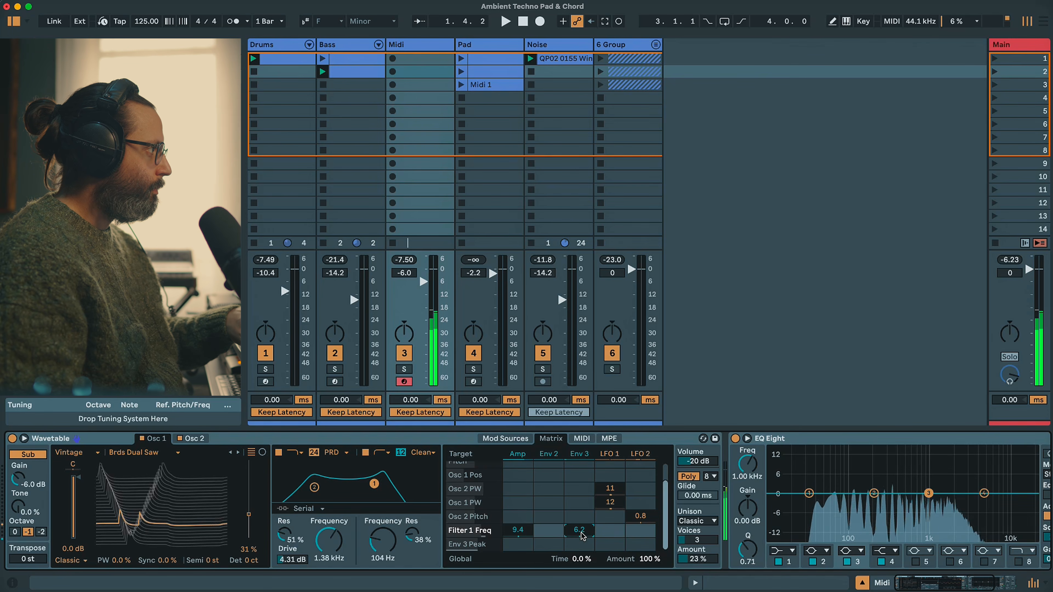
pyautogui.press('Delete')
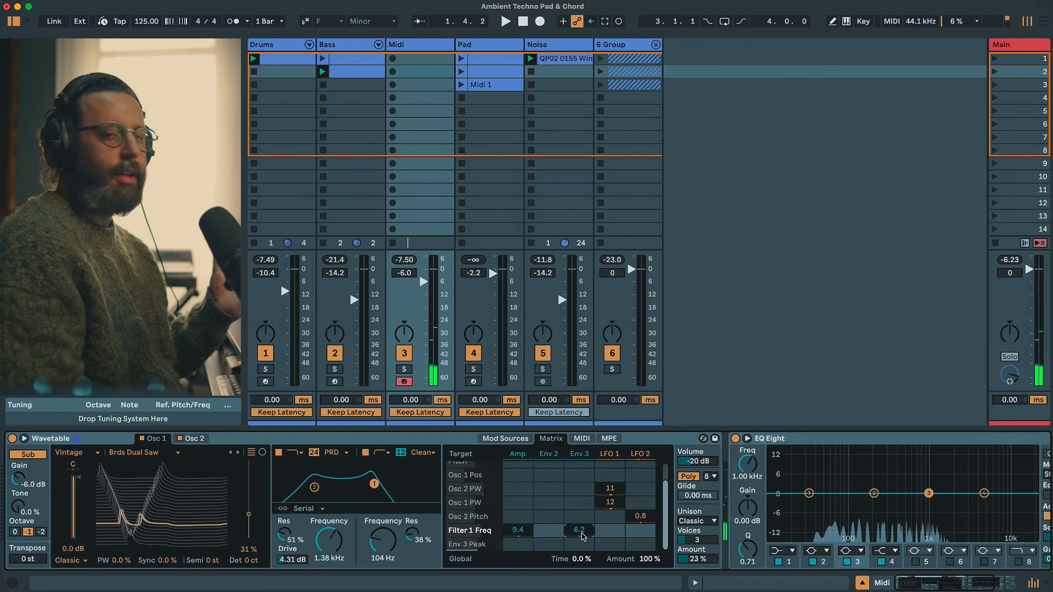
# - Route Env 3 to Pitch at 0.8 and lower its modulation of Filter 1's frequency to 4.7
pyautogui.scroll(1, 584, 476)
pyautogui.click(585, 475)
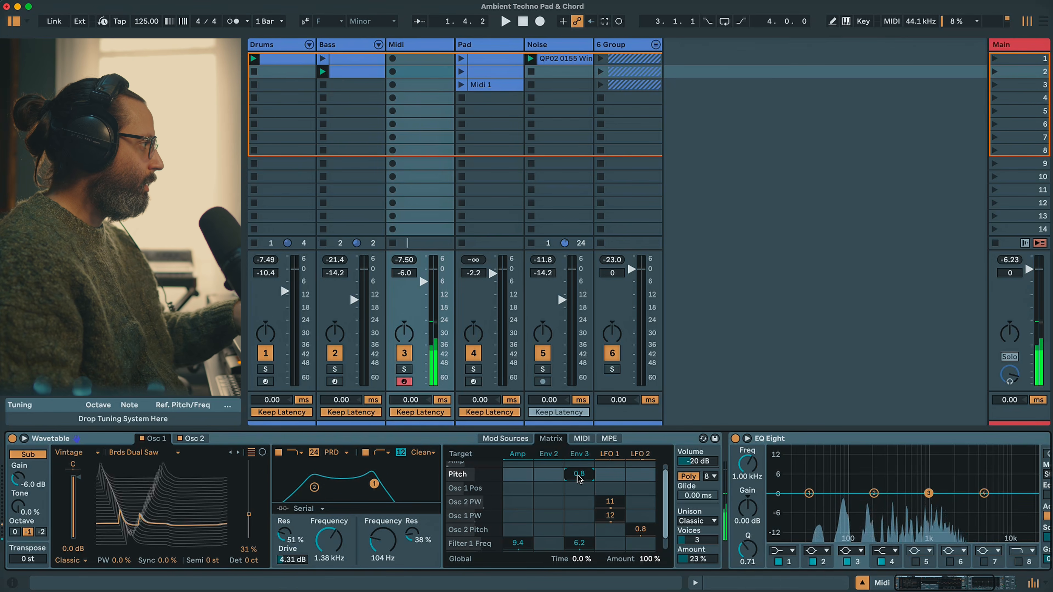
pyautogui.click(582, 544)
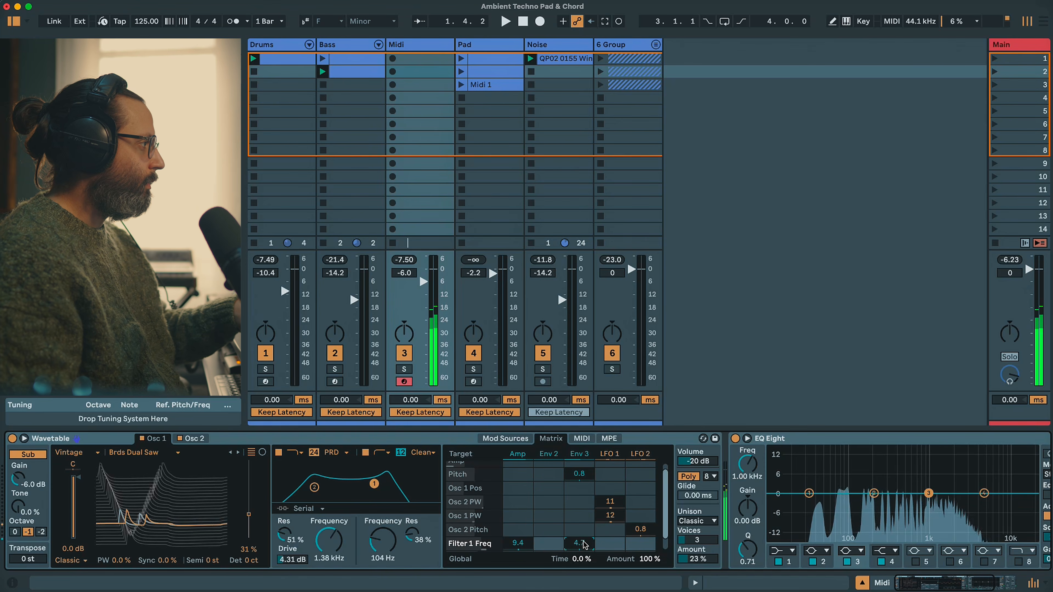
# - Lower Env 3's peak value to 43% and raise Filter 1's cutoff frequency to 2.15 kHz
pyautogui.click(585, 457)
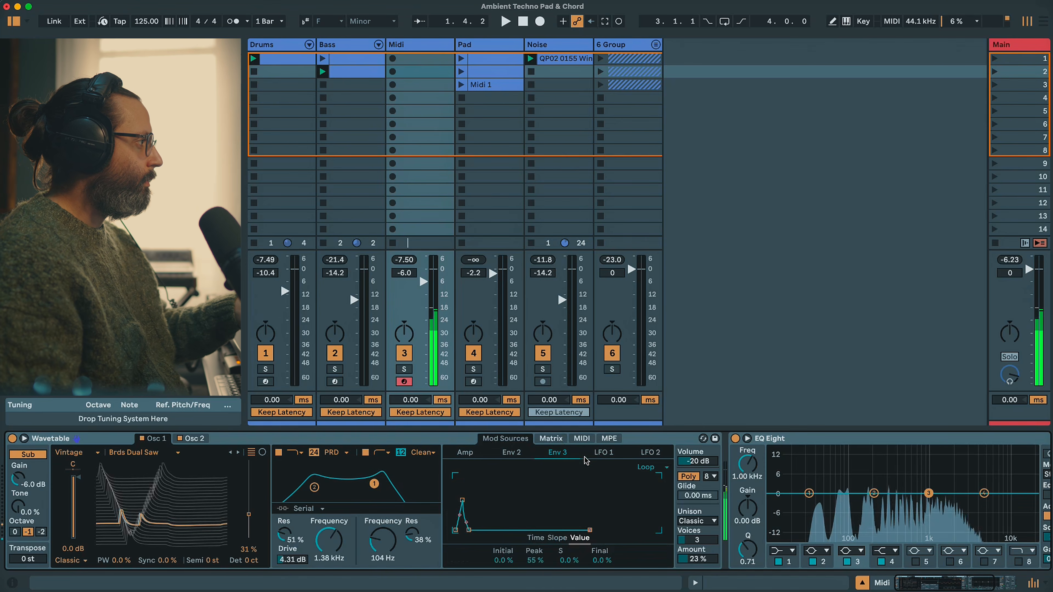
pyautogui.moveTo(544, 565); pyautogui.dragTo(536, 518)
pyautogui.moveTo(535, 560); pyautogui.dragTo(536, 578)
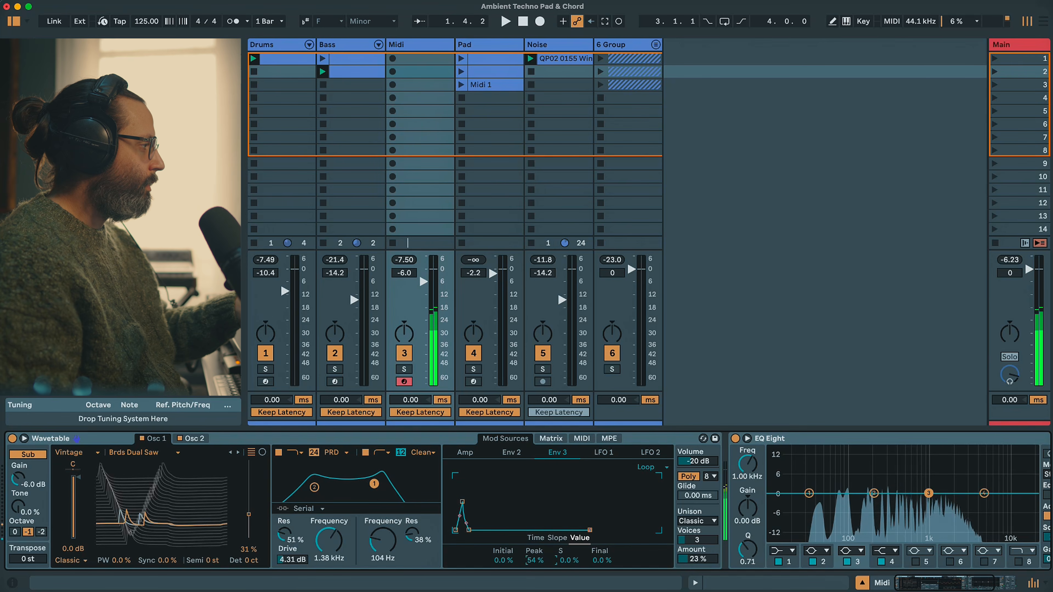
pyautogui.moveTo(328, 540)
pyautogui.mouseDown()
pyautogui.moveTo(329, 529)
pyautogui.moveTo(327, 553)
pyautogui.mouseUp()
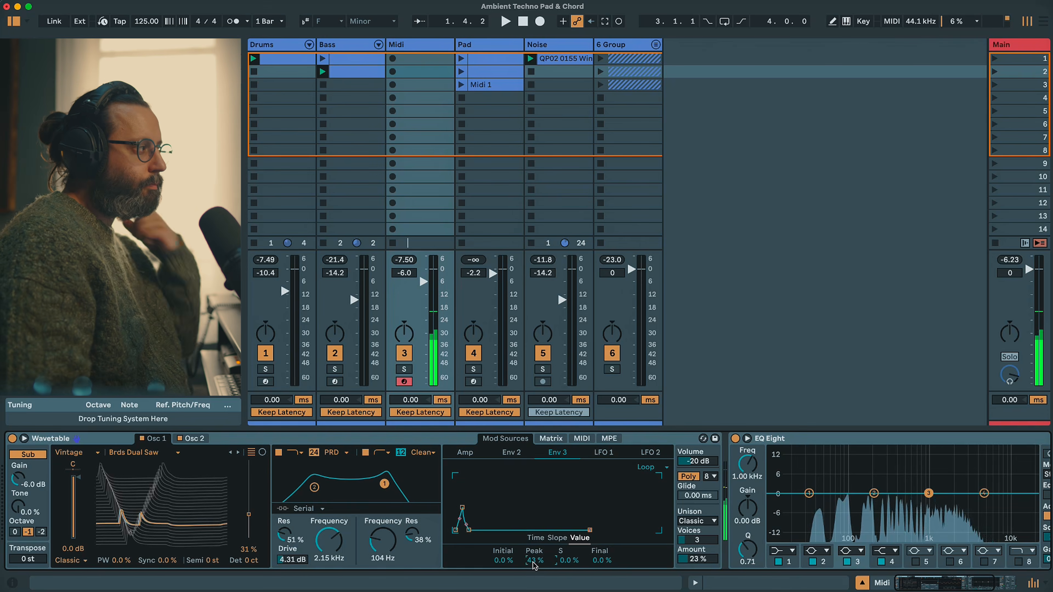
# - Route LFO 1 to Filter 1's frequency with a modulation amount of 3.1
pyautogui.click(550, 437)
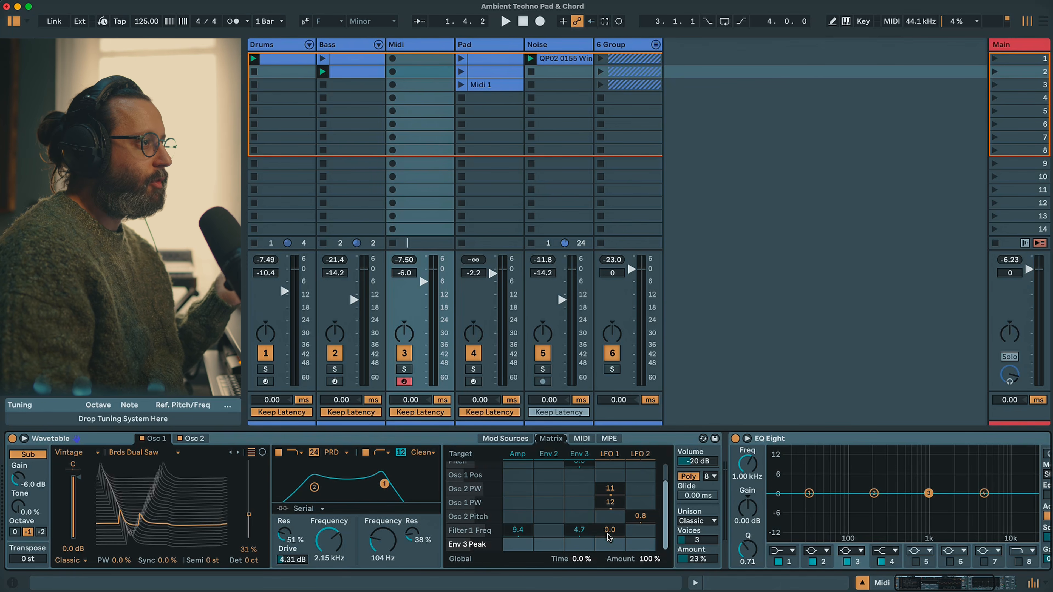
pyautogui.moveTo(608, 537)
pyautogui.mouseDown()
pyautogui.moveTo(608, 515)
pyautogui.moveTo(608, 526)
pyautogui.mouseUp()
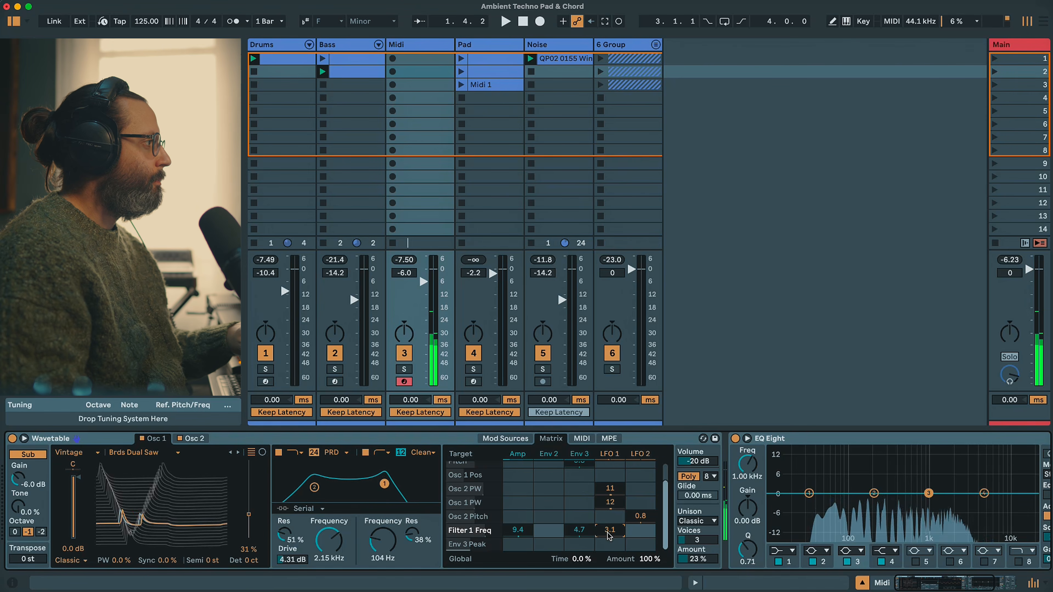
# - Modulate the oscillator panning in opposite directions with LFO 2, using -61 on Osc 1 Pan and 66 on Osc 2 Pan
pyautogui.click(75, 464)
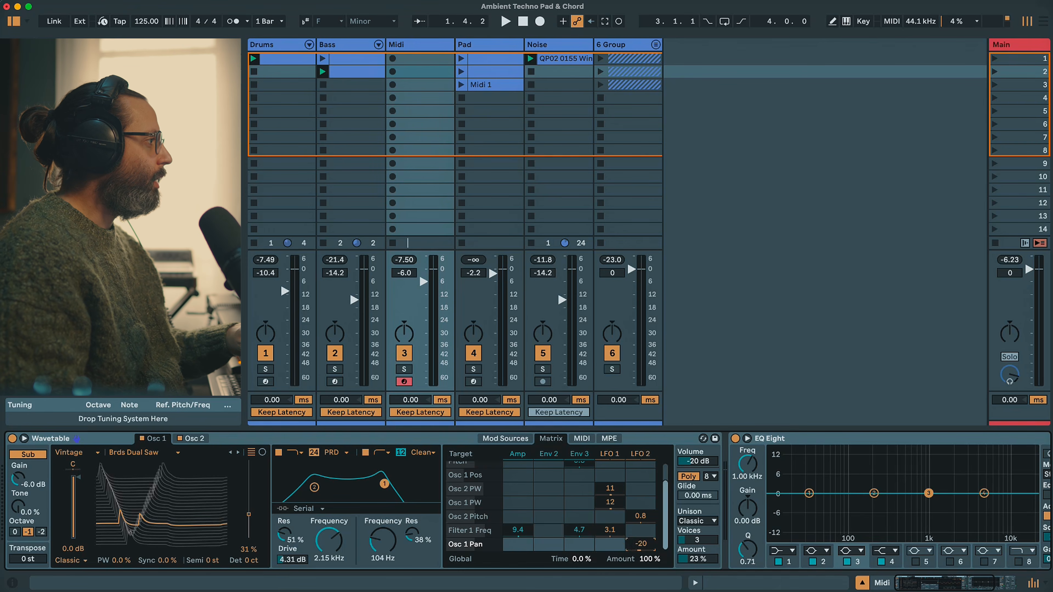
pyautogui.moveTo(640, 544); pyautogui.dragTo(641, 546)
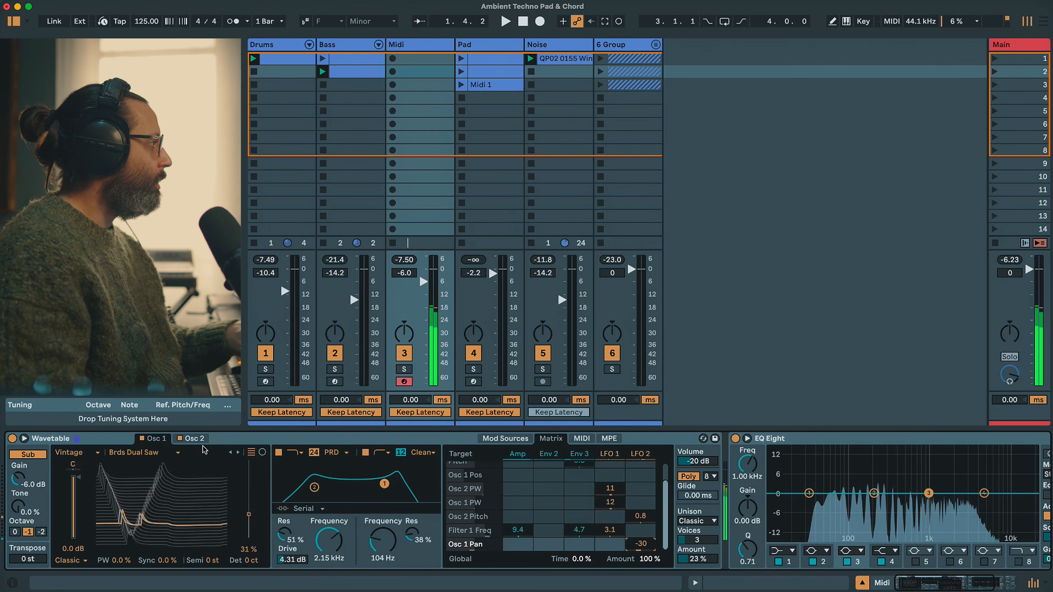
pyautogui.click(193, 438)
pyautogui.moveTo(640, 544); pyautogui.dragTo(641, 537)
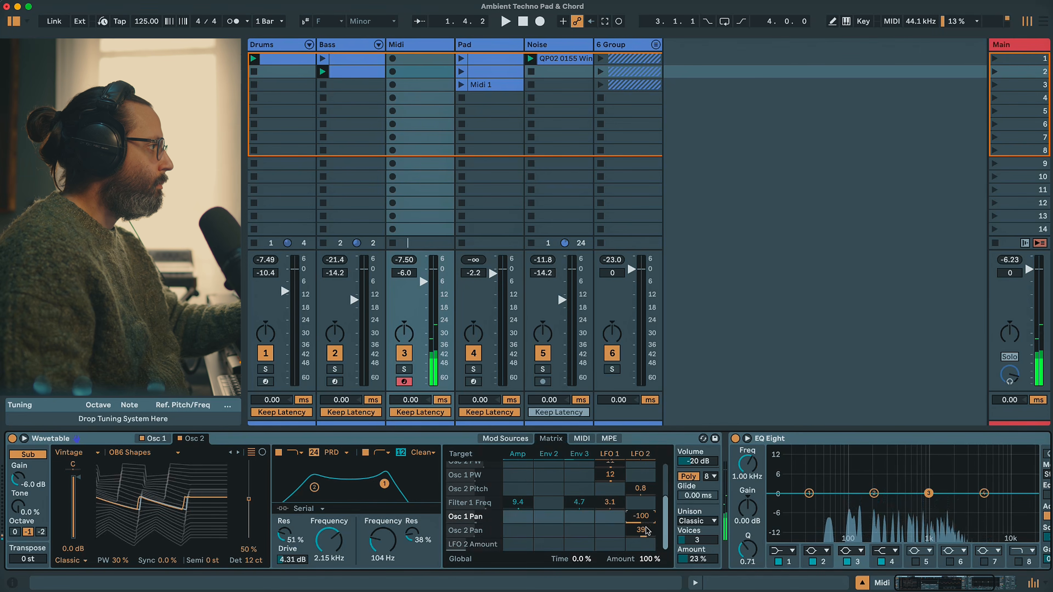
pyautogui.moveTo(644, 529)
pyautogui.mouseDown()
pyautogui.moveTo(642, 510)
pyautogui.moveTo(649, 533)
pyautogui.mouseUp()
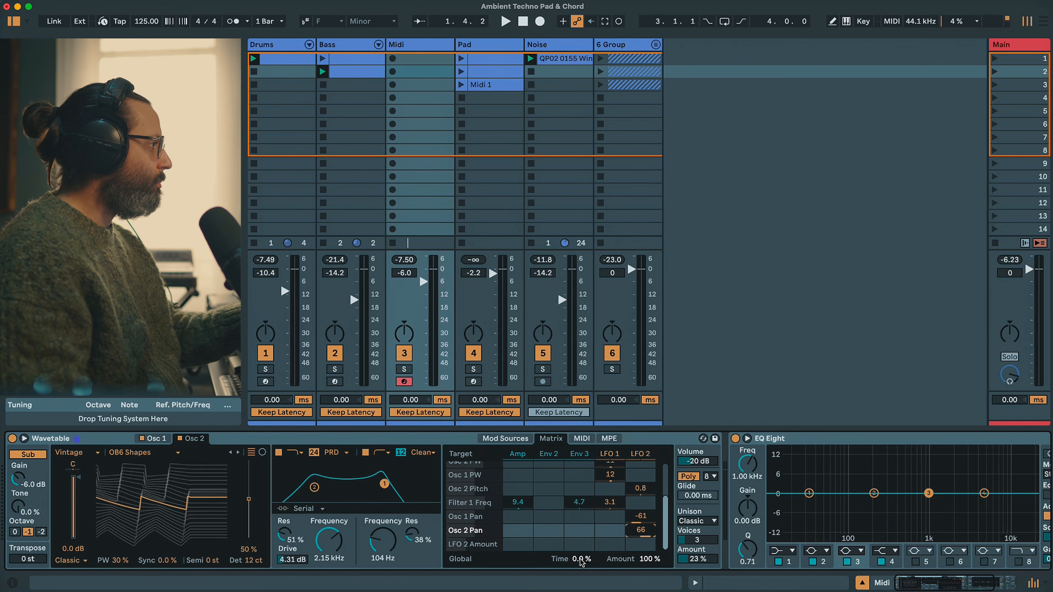
# - Set the global modulation time to 9.4% and amount to 88%, and route LFO 2 to Time at 7.8
pyautogui.moveTo(582, 562); pyautogui.dragTo(581, 553)
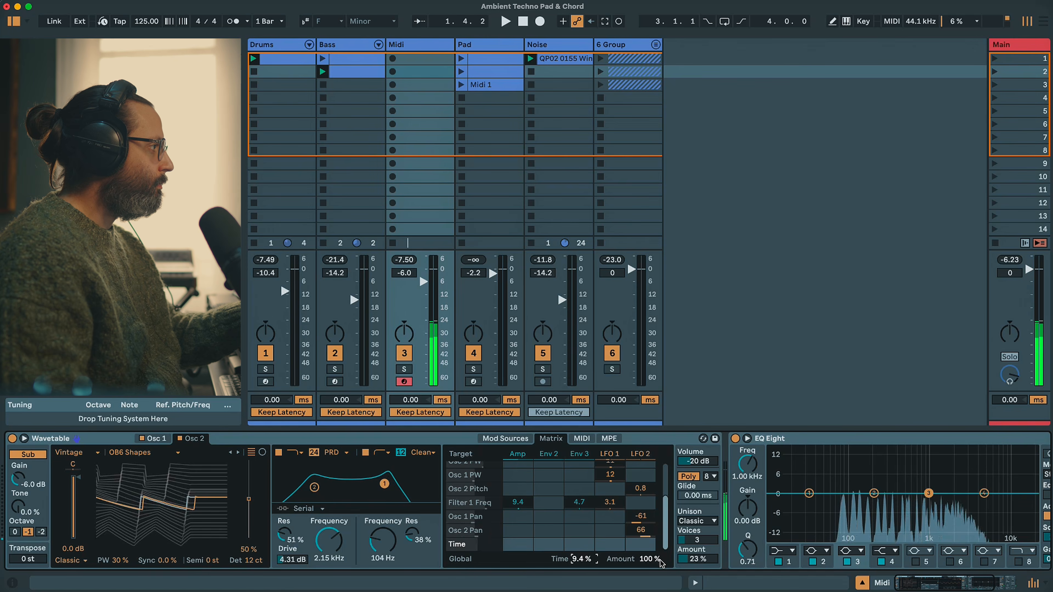
pyautogui.moveTo(654, 562); pyautogui.dragTo(654, 568)
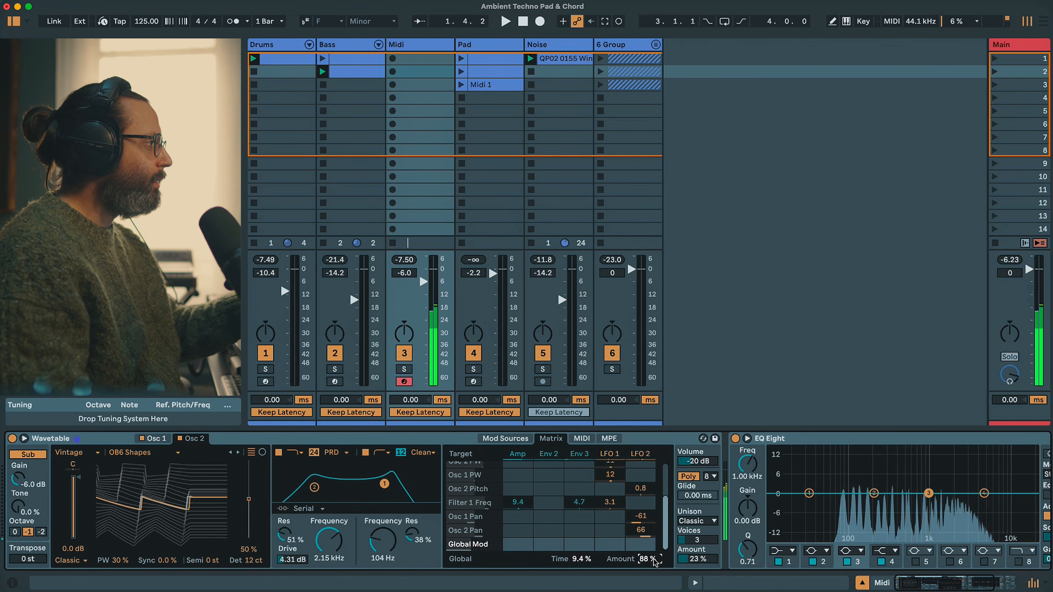
pyautogui.click(582, 560)
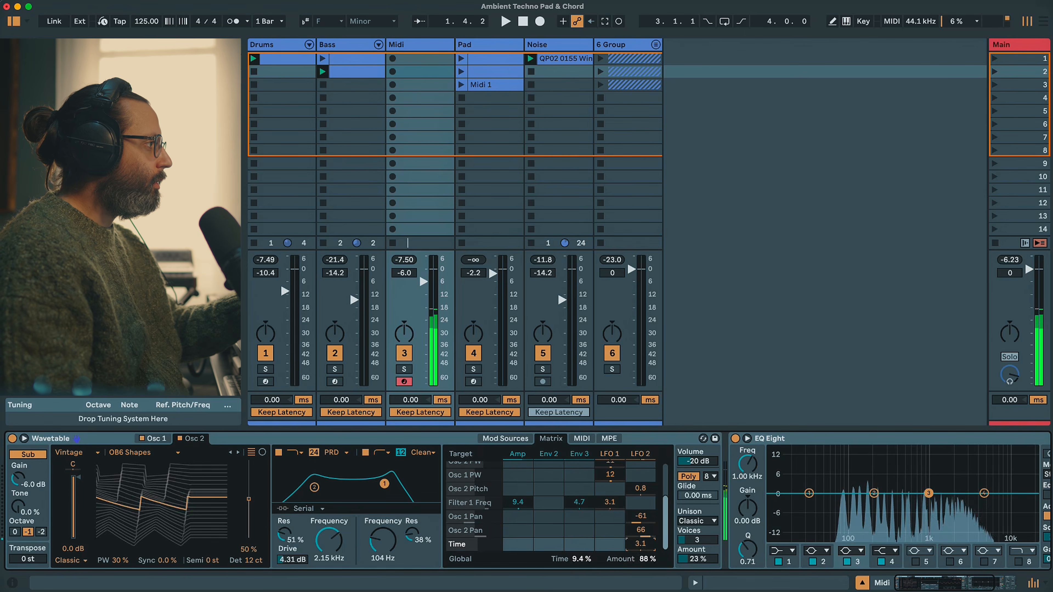
pyautogui.moveTo(640, 543); pyautogui.dragTo(640, 540)
pyautogui.moveTo(640, 544); pyautogui.dragTo(641, 504)
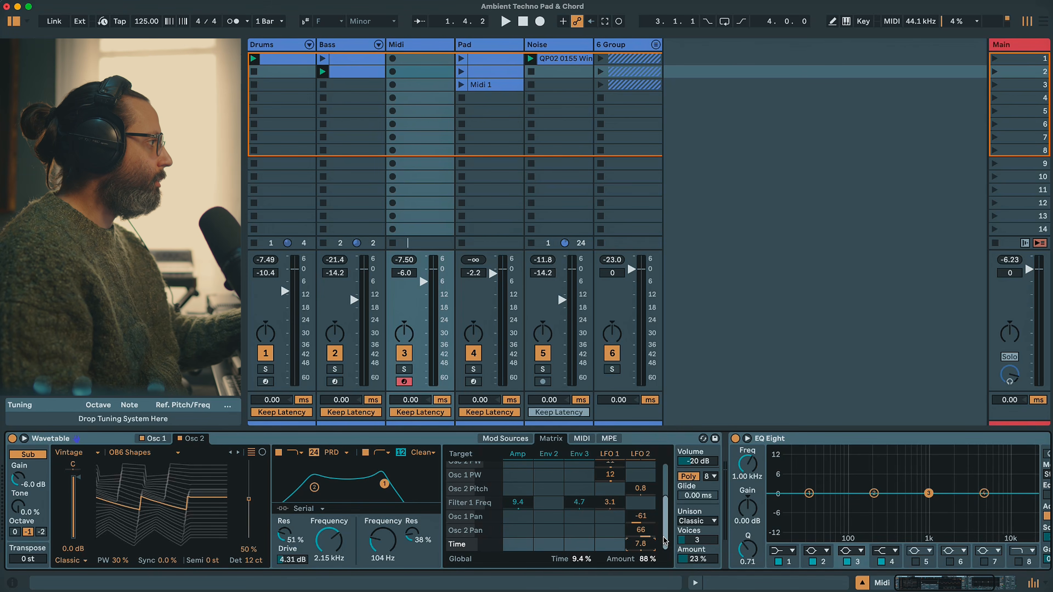
# - Add the unison amount to the modulation matrix, route LFO 2 to it at 52, and raise LFO 2's Time modulation to 30
pyautogui.click(697, 559)
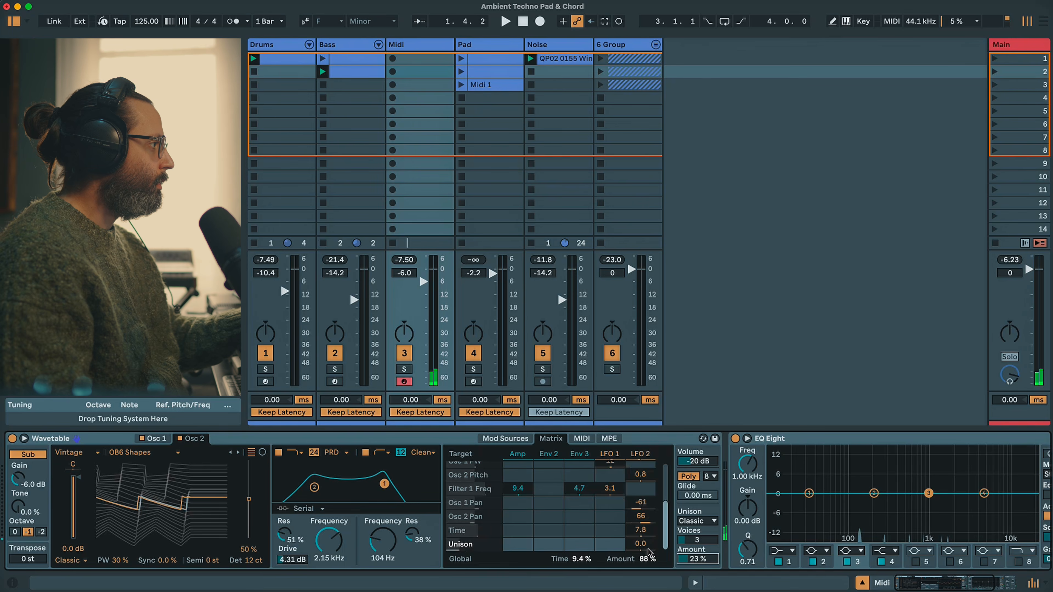
pyautogui.moveTo(641, 544); pyautogui.dragTo(640, 538)
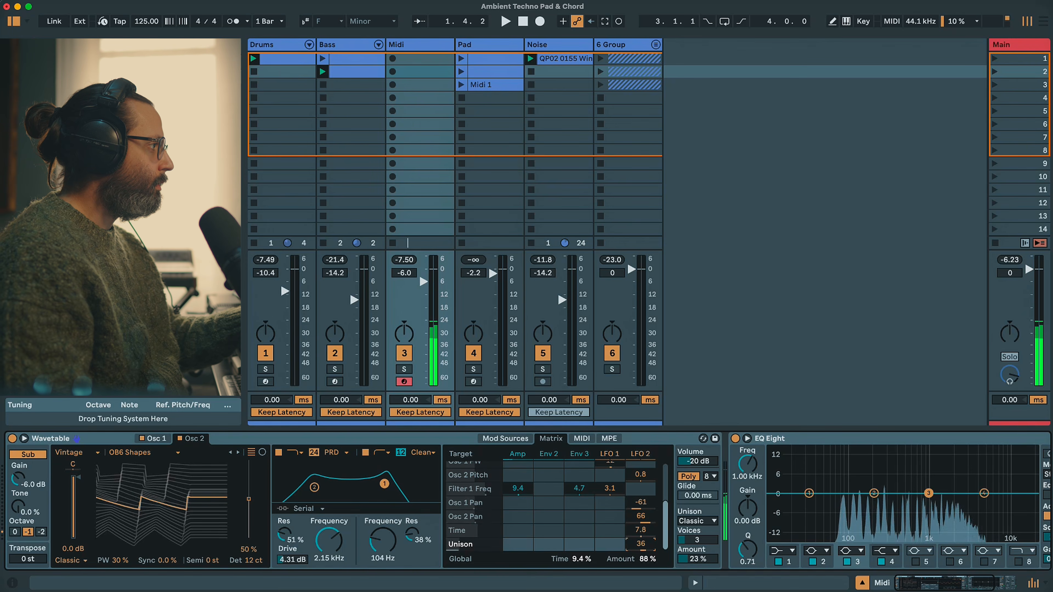
pyautogui.moveTo(645, 546); pyautogui.dragTo(646, 532)
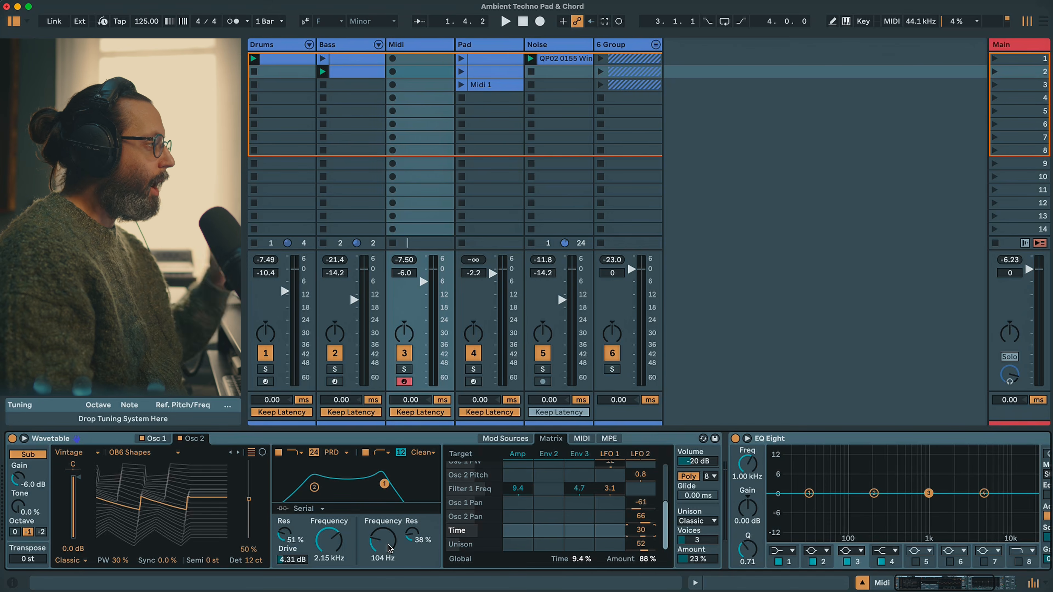
# - Lower Filter 1's cutoff frequency to 843 Hz and map a new LFO device, placed right after Wavetable, to that frequency
pyautogui.moveTo(329, 539)
pyautogui.mouseDown()
pyautogui.moveTo(328, 553)
pyautogui.moveTo(333, 542)
pyautogui.mouseUp()
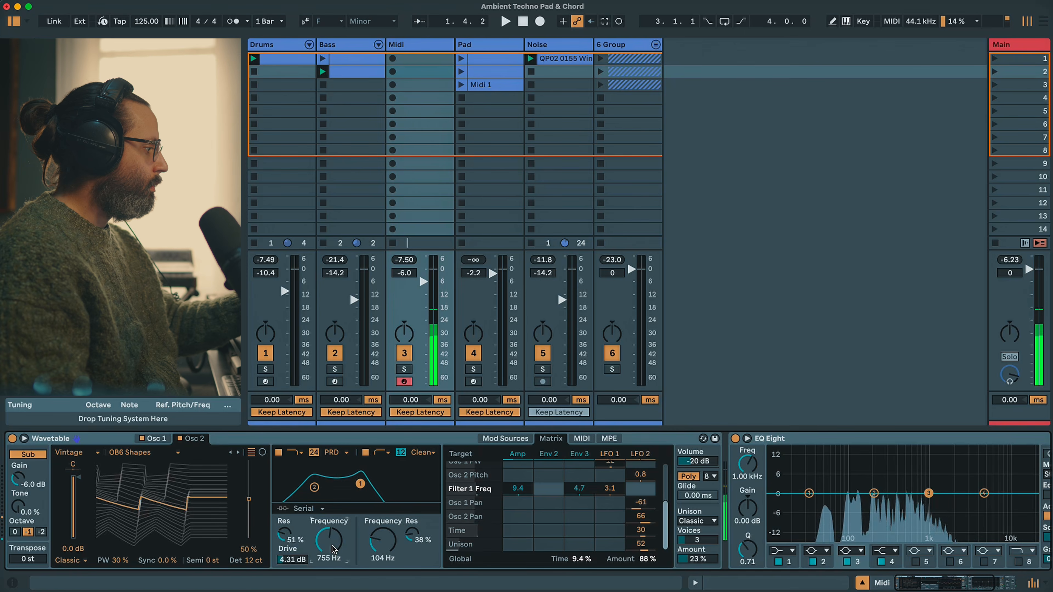
pyautogui.moveTo(332, 548); pyautogui.dragTo(332, 544)
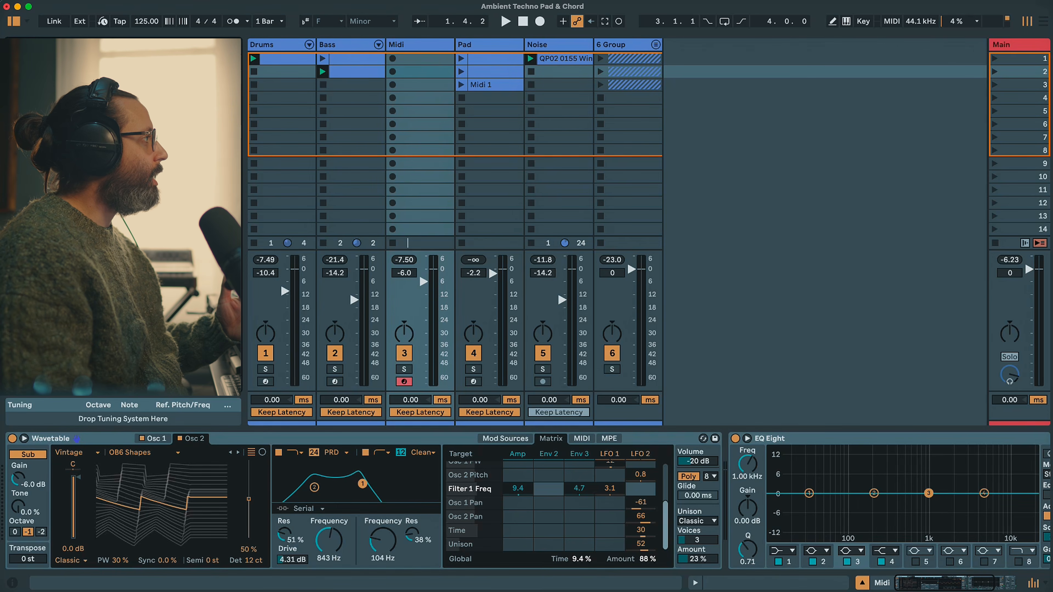
pyautogui.moveTo(125, 87); pyautogui.dragTo(725, 467)
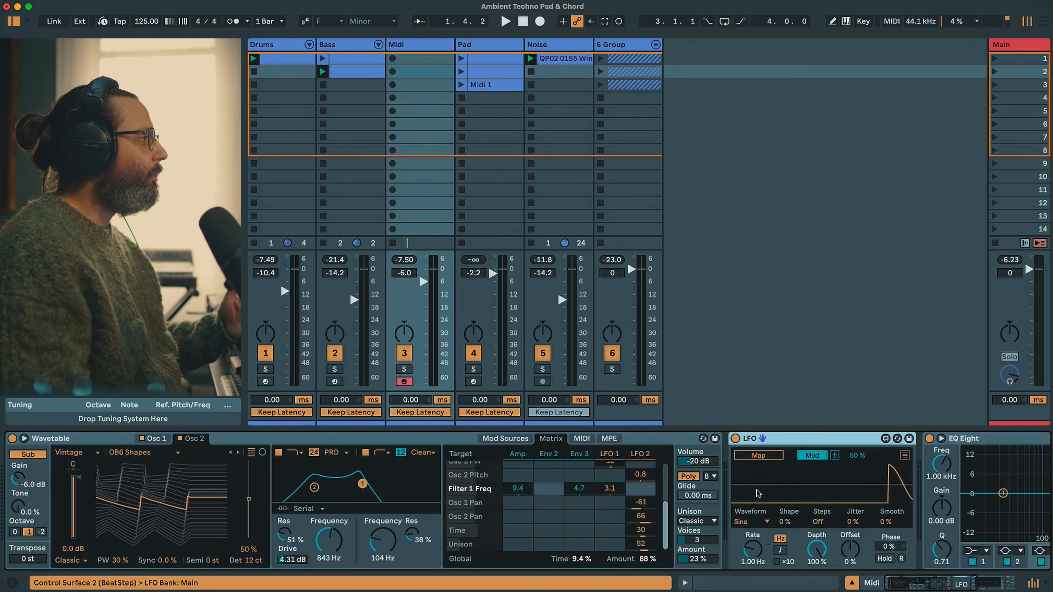
pyautogui.click(757, 456)
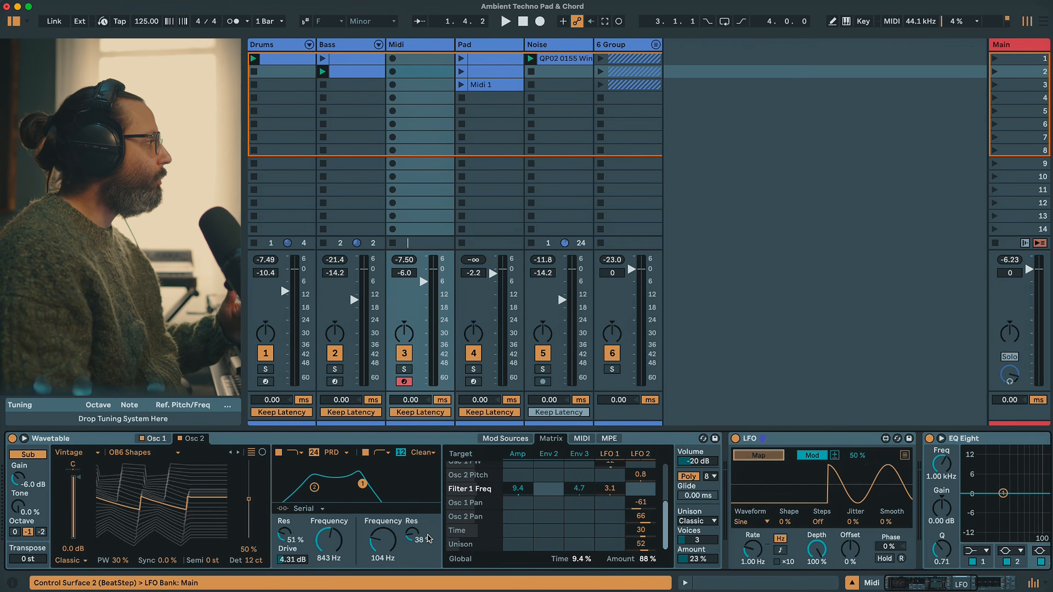
pyautogui.click(329, 544)
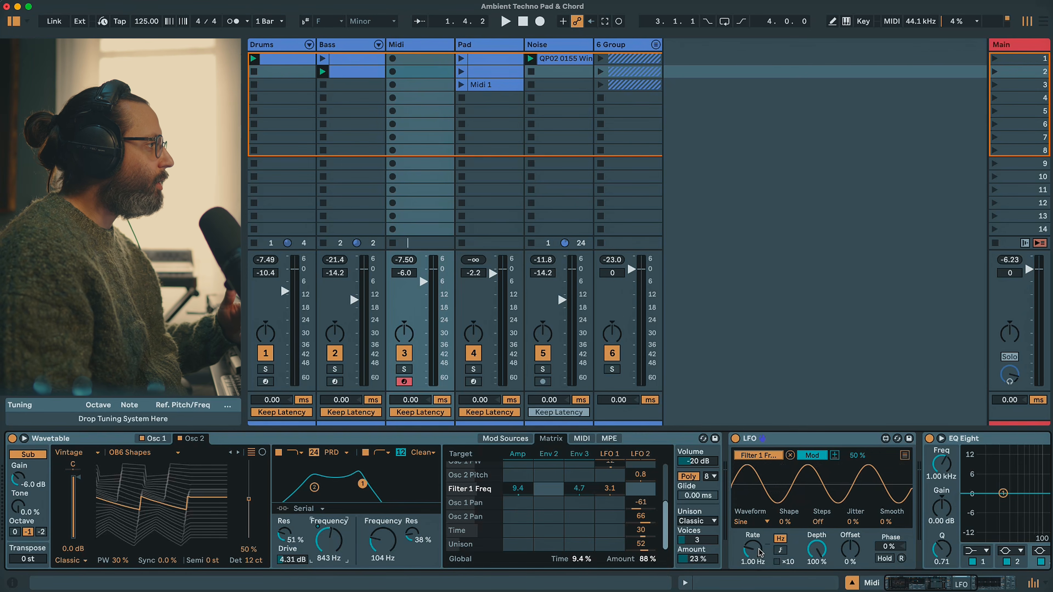
# - Set the LFO device's rate to 0.04 Hz, depth to 13.4% and offset to 35%, and readjust Filter 1's cutoff frequency
pyautogui.moveTo(752, 549); pyautogui.dragTo(753, 559)
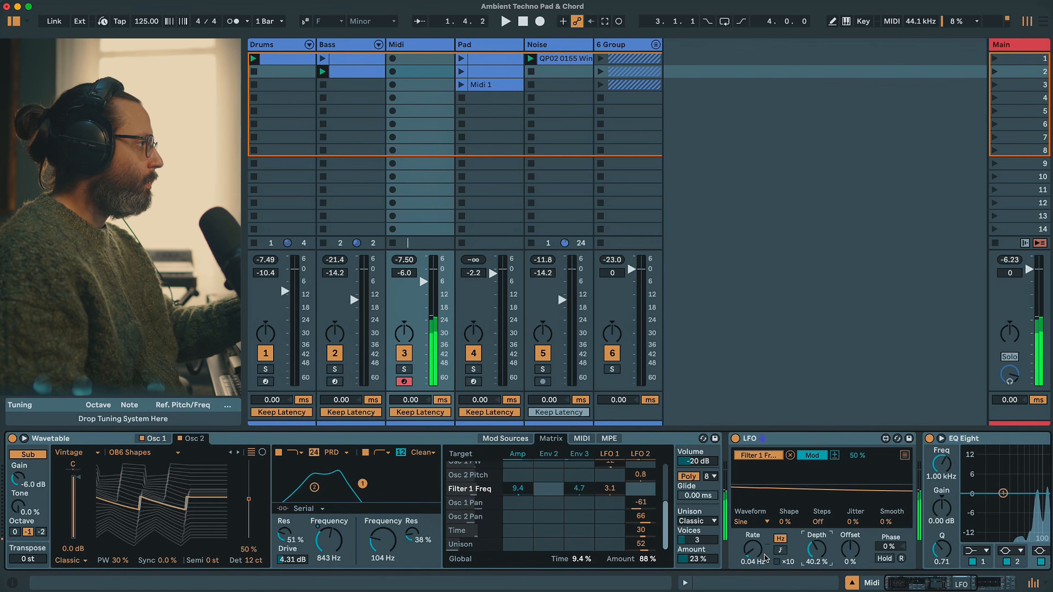
pyautogui.moveTo(849, 559); pyautogui.dragTo(850, 543)
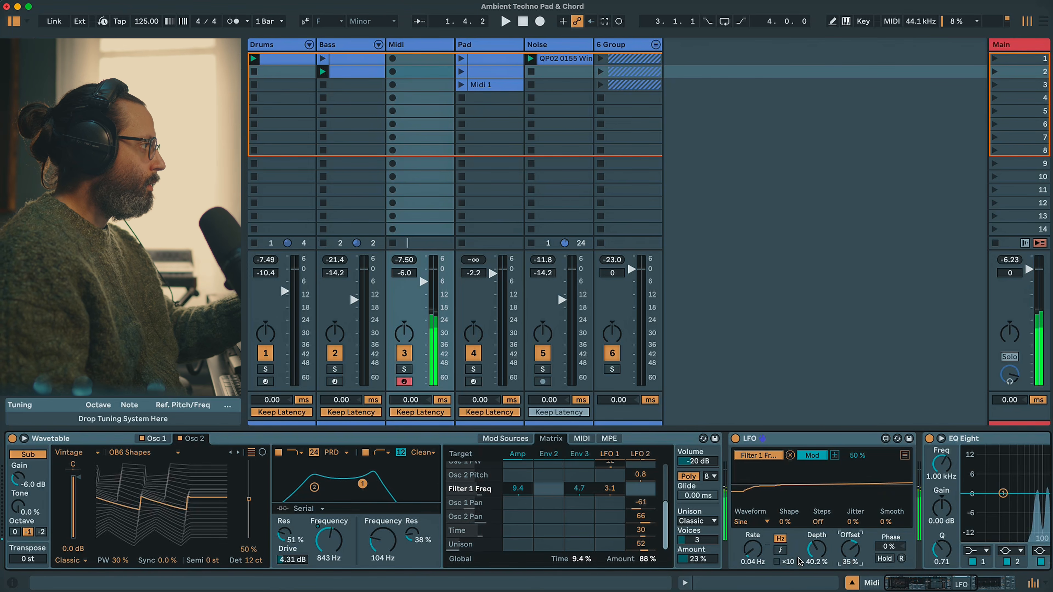
pyautogui.moveTo(811, 560); pyautogui.dragTo(811, 568)
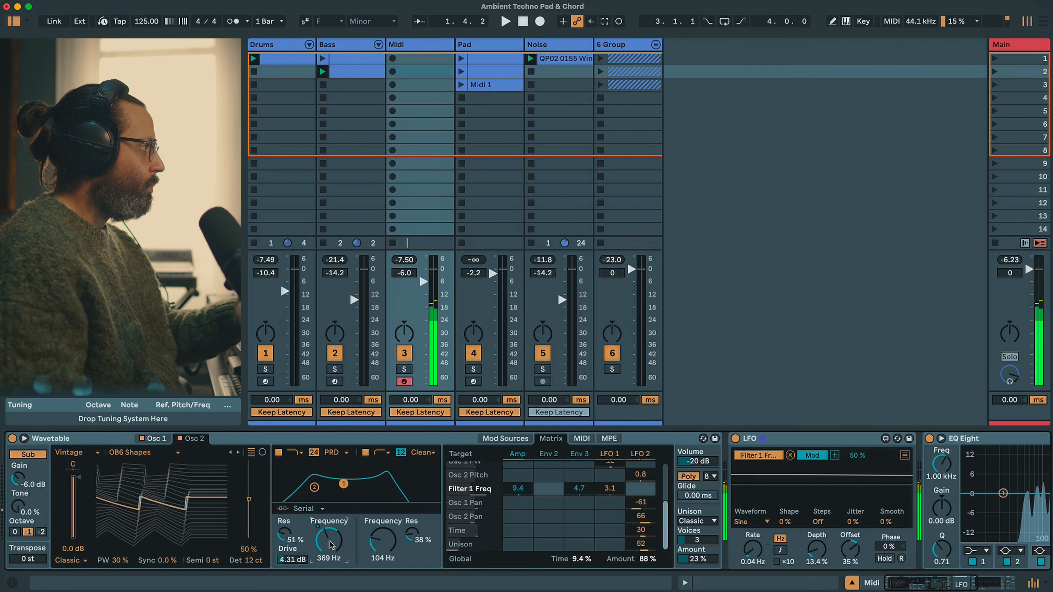
pyautogui.moveTo(330, 541); pyautogui.dragTo(330, 552)
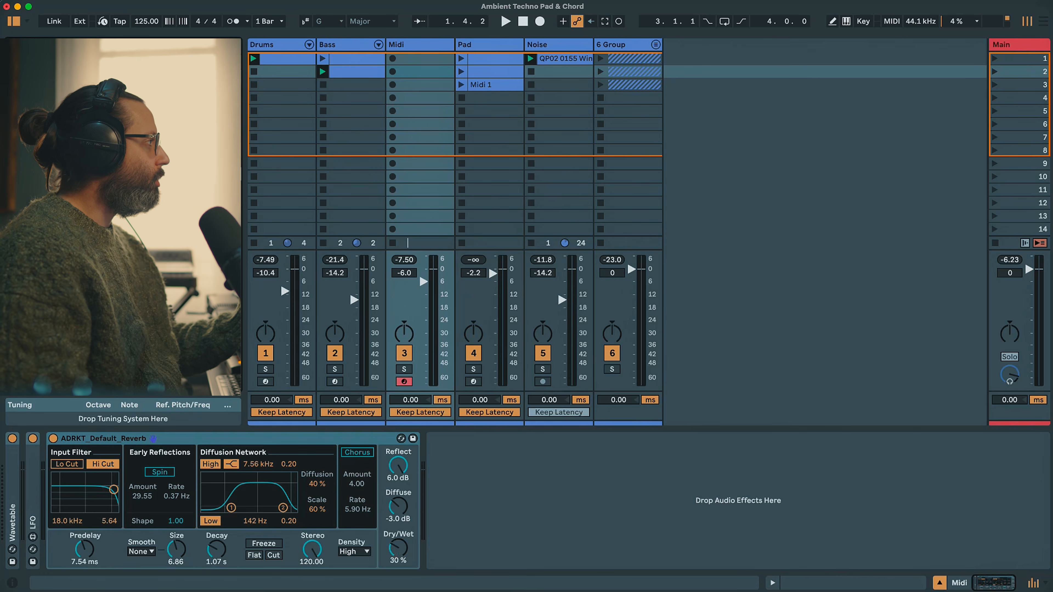
# - Set the reverb's diffuse level to 0.0 dB, decay to 14.4 s and dry/wet to 48%
pyautogui.moveTo(396, 555); pyautogui.dragTo(397, 546)
pyautogui.moveTo(216, 561); pyautogui.dragTo(216, 524)
pyautogui.moveTo(404, 524); pyautogui.dragTo(397, 550)
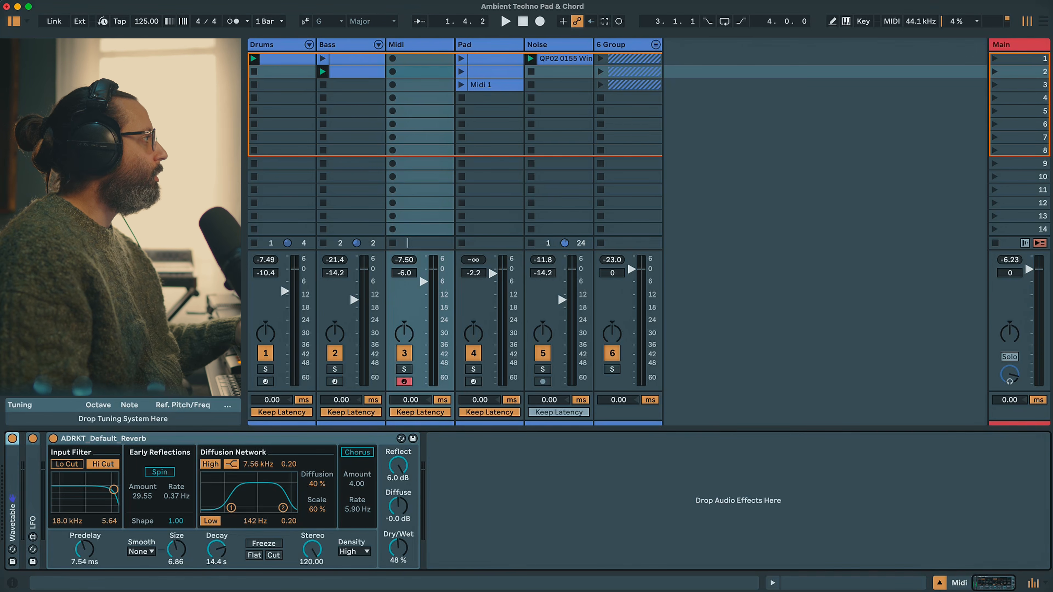
# - Insert Resonators before the reverb with Note I at F1, pitches II to IV at -5, +7 and +14 st, decay 60.3 and dry/wet 48%
pyautogui.moveTo(120, 290); pyautogui.dragTo(44, 497)
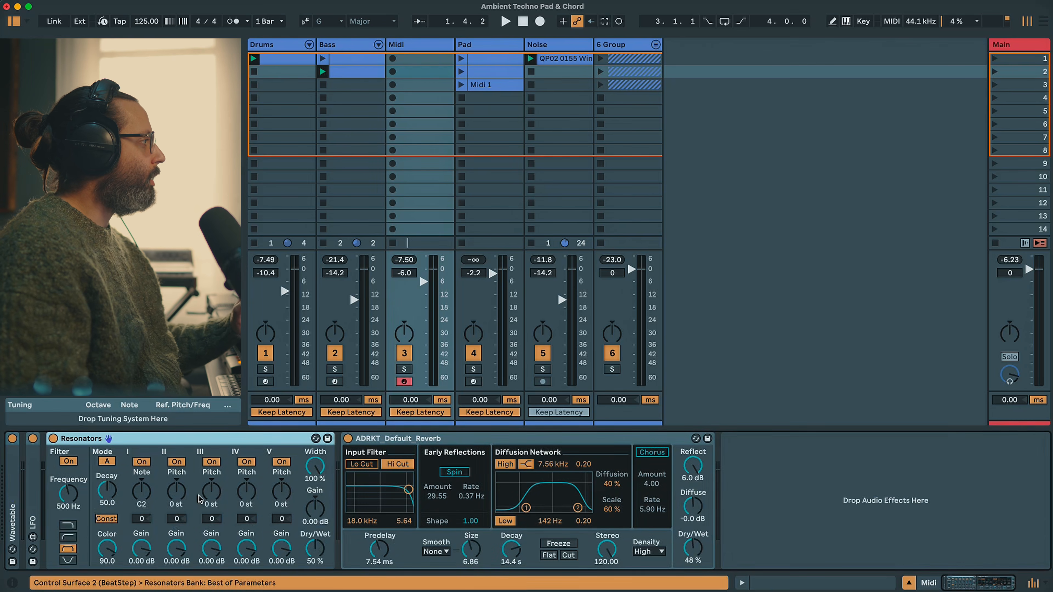
pyautogui.moveTo(141, 495); pyautogui.dragTo(176, 494)
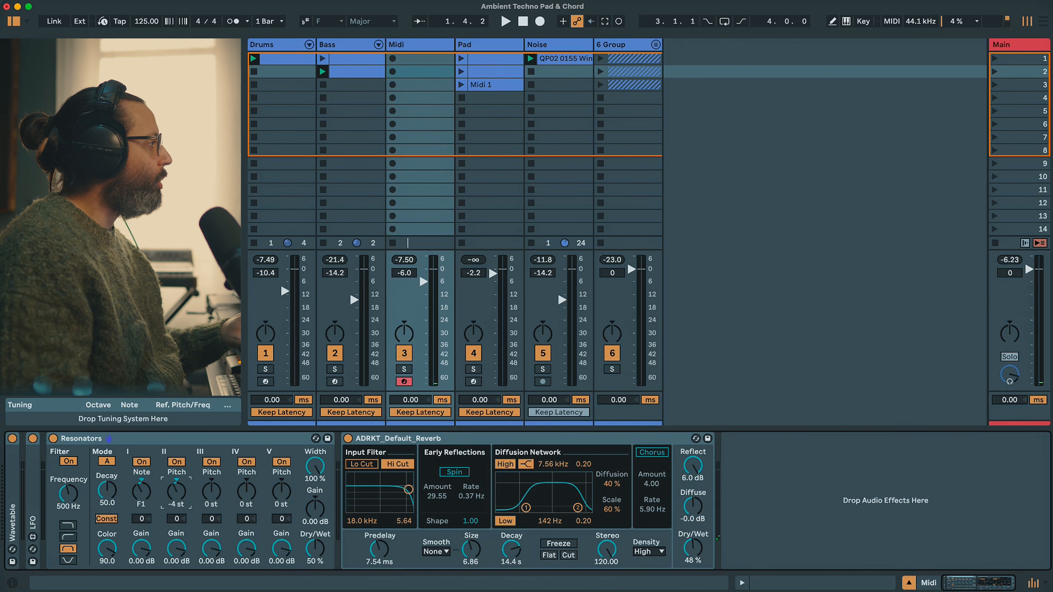
pyautogui.moveTo(211, 490); pyautogui.dragTo(246, 483)
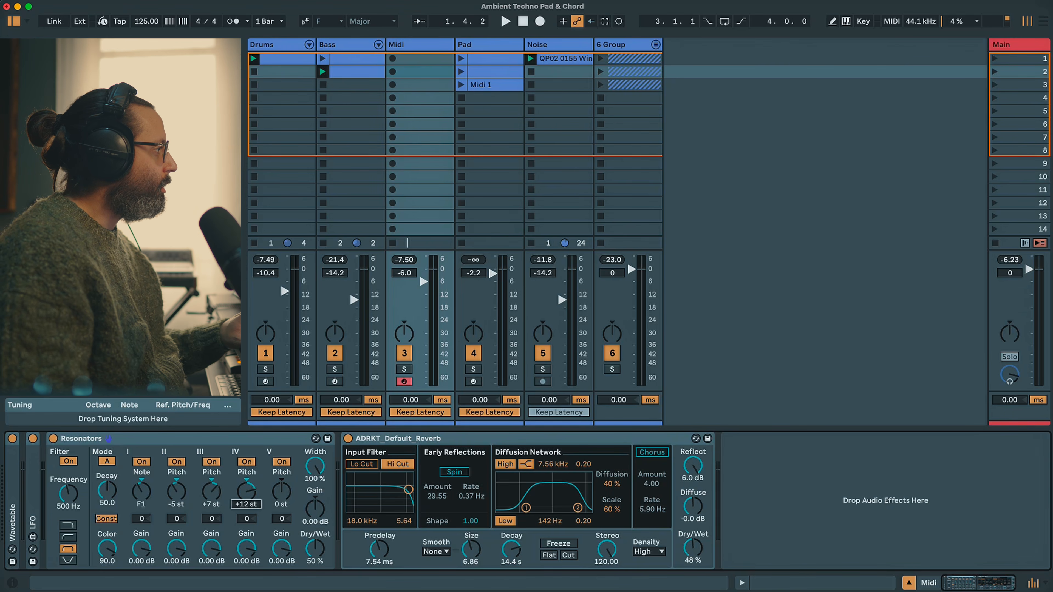
# - Insert an LFO device between Resonators and the reverb and map it to the gains of resonators I to V
pyautogui.moveTo(174, 249); pyautogui.dragTo(337, 494)
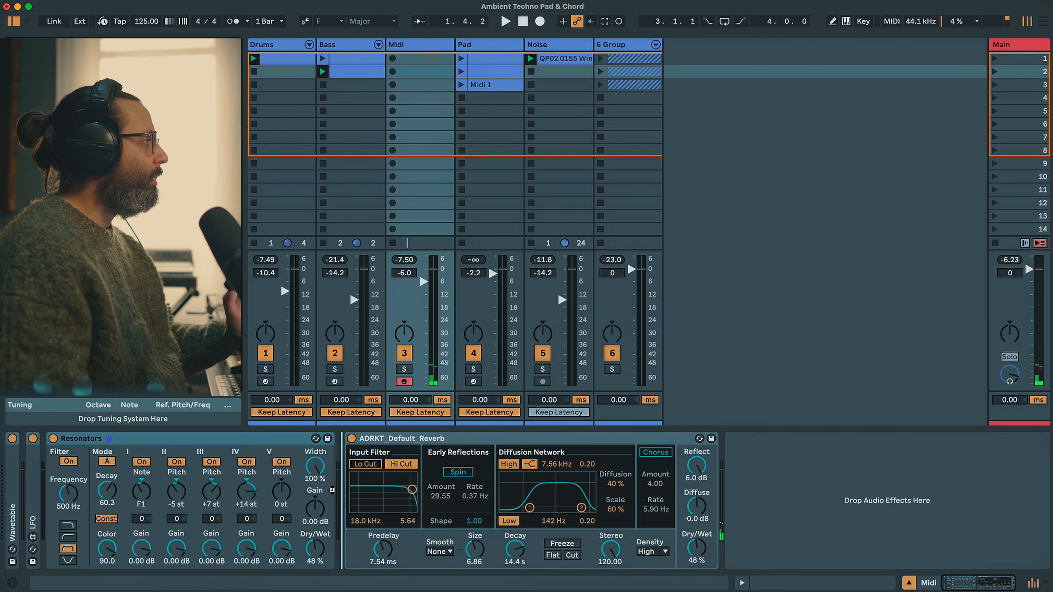
pyautogui.click(382, 455)
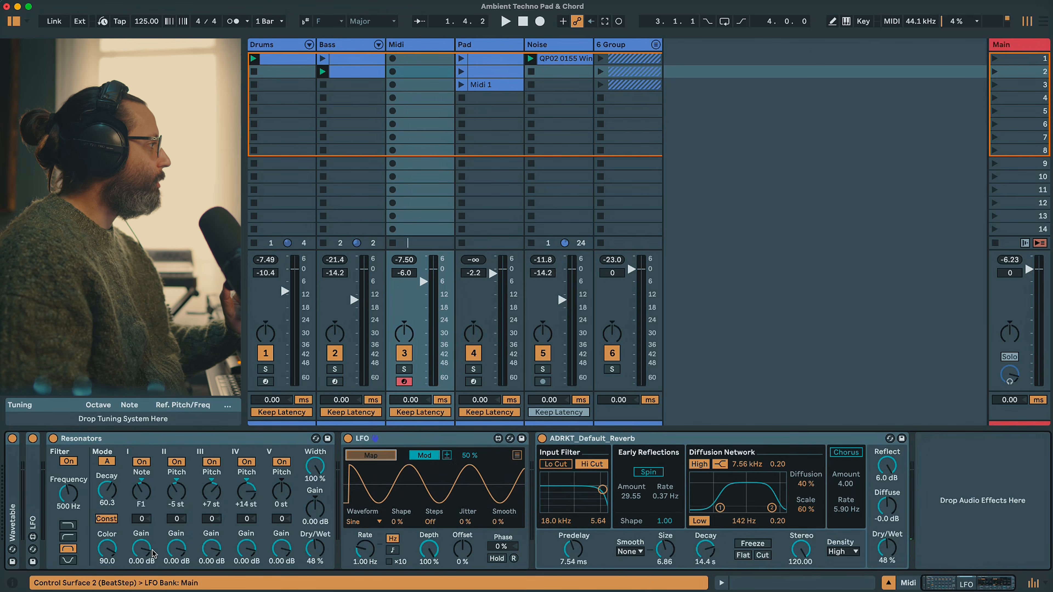
pyautogui.click(141, 548)
pyautogui.click(517, 456)
pyautogui.click(371, 467)
pyautogui.click(176, 548)
pyautogui.click(371, 481)
pyautogui.click(212, 549)
pyautogui.click(370, 490)
pyautogui.click(246, 548)
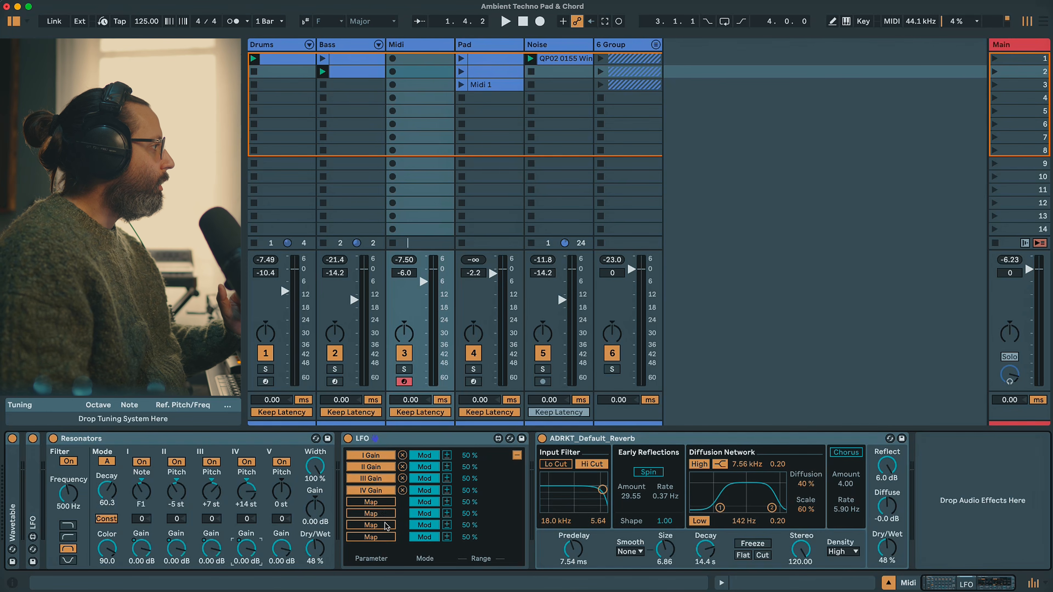
pyautogui.click(371, 502)
pyautogui.click(281, 548)
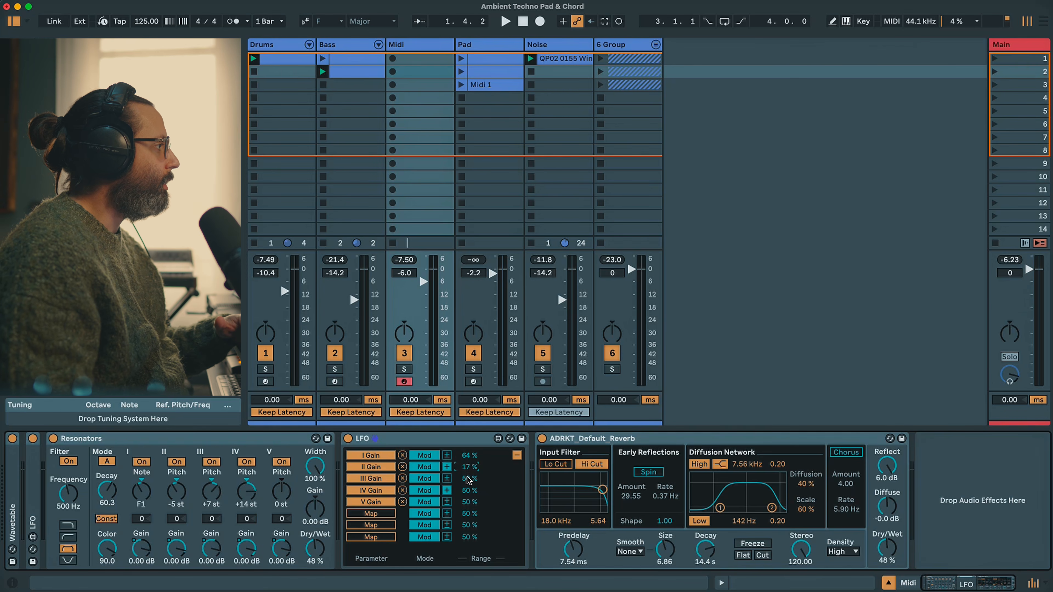
# - Set the LFO's gain ranges to 64, 17, 85, 92 and 82%, its rate to 0.09 Hz, depth to 21.3% and offset to -34%
pyautogui.moveTo(468, 497); pyautogui.dragTo(469, 492)
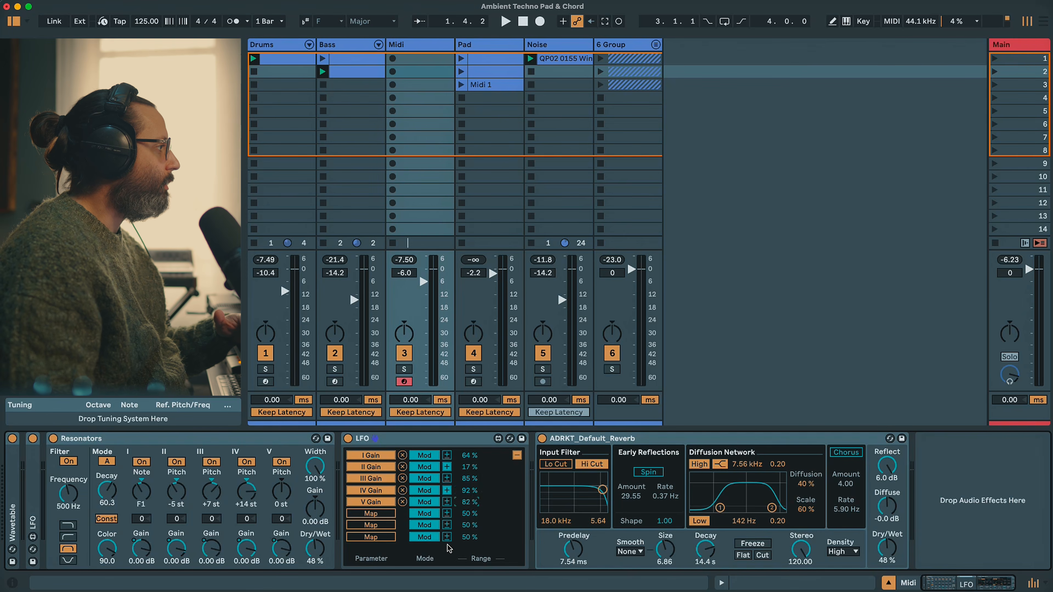
pyautogui.click(517, 455)
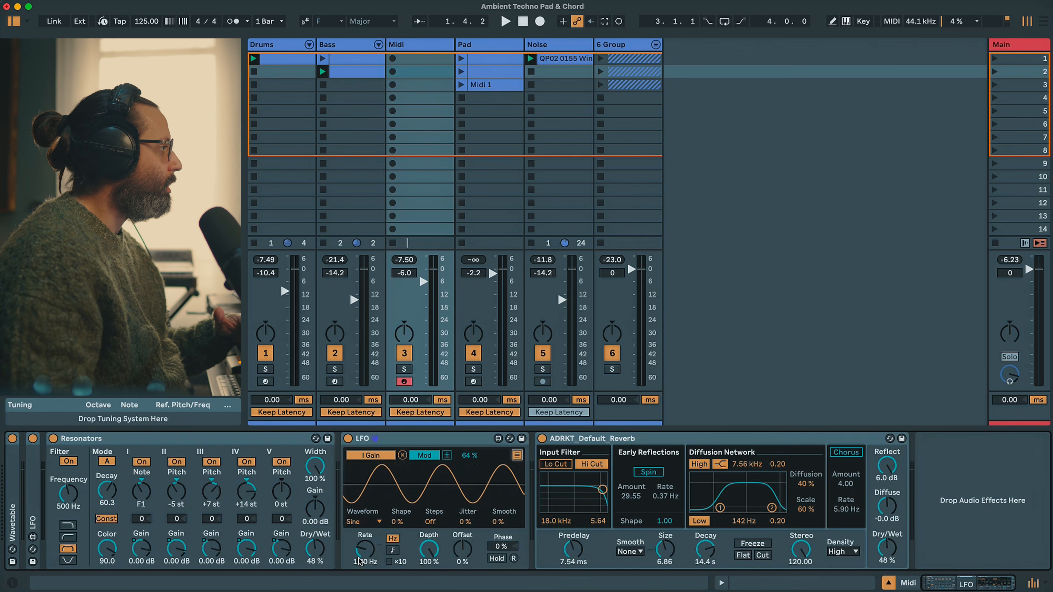
pyautogui.moveTo(429, 549); pyautogui.dragTo(429, 589)
pyautogui.moveTo(462, 549); pyautogui.dragTo(462, 557)
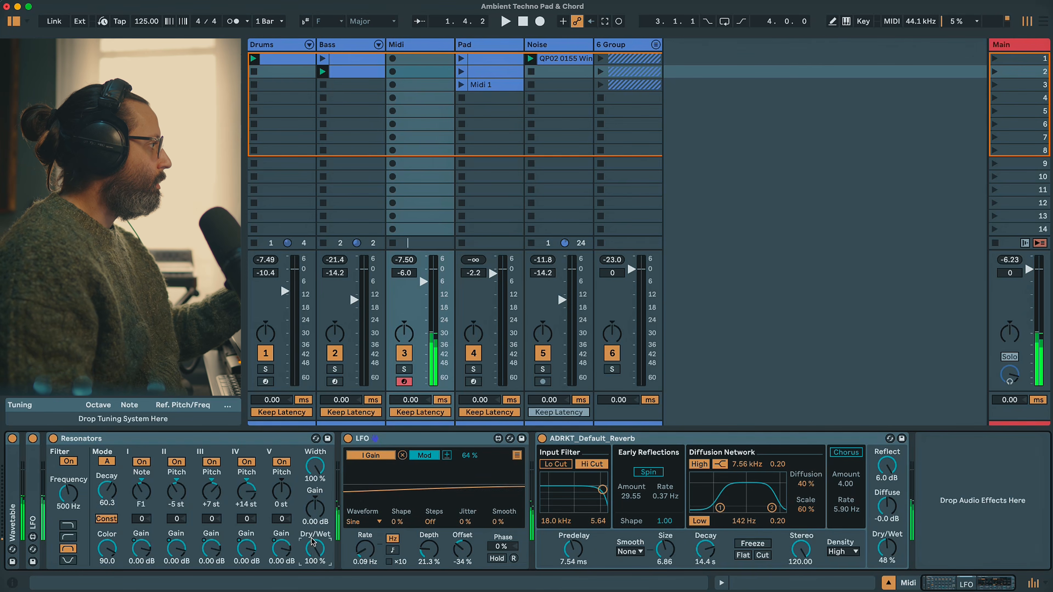
# - Set Resonators' dry/wet to 50% and its gain to 2.86 dB, comparing the sound with the device bypassed
pyautogui.moveTo(314, 548); pyautogui.dragTo(315, 564)
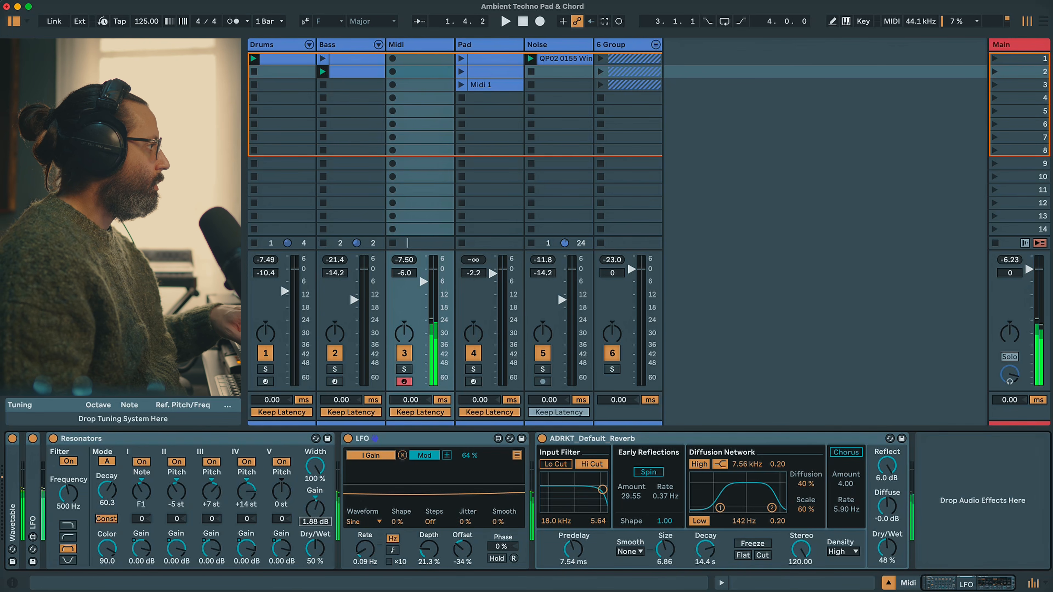
pyautogui.click(54, 439)
pyautogui.click(53, 438)
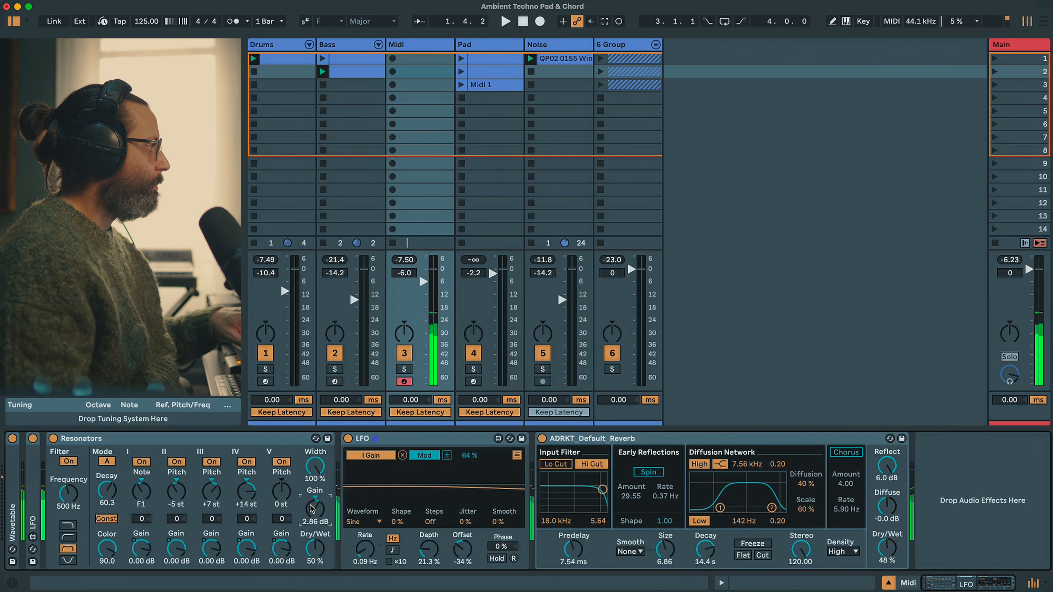
# - Collapse Resonators and its LFO, then insert Shifter before the reverb with a coarse pitch of 7 st
pyautogui.doubleClick(142, 441)
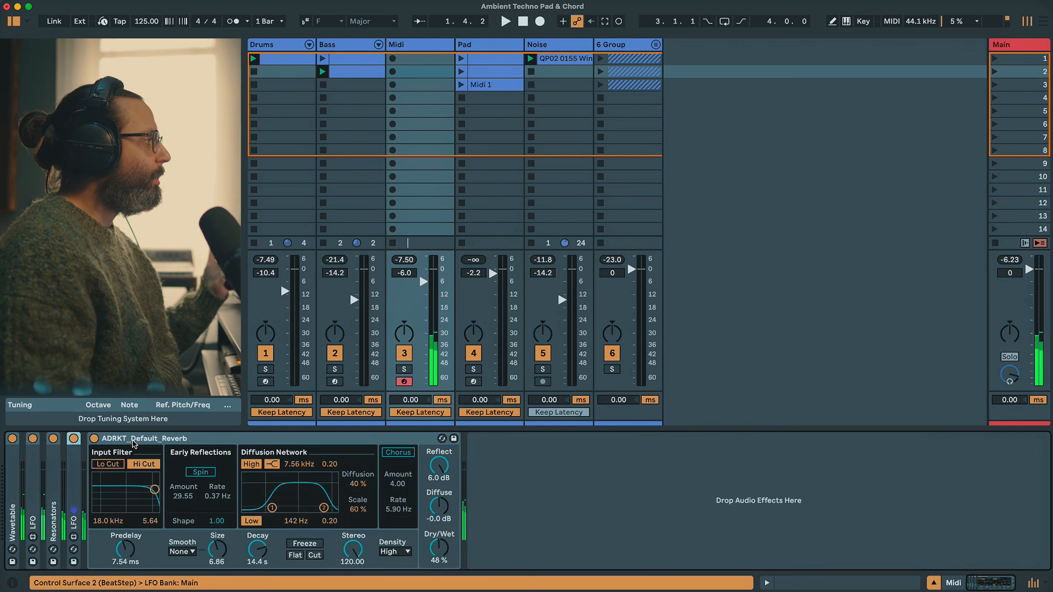
pyautogui.moveTo(166, 215); pyautogui.dragTo(152, 485)
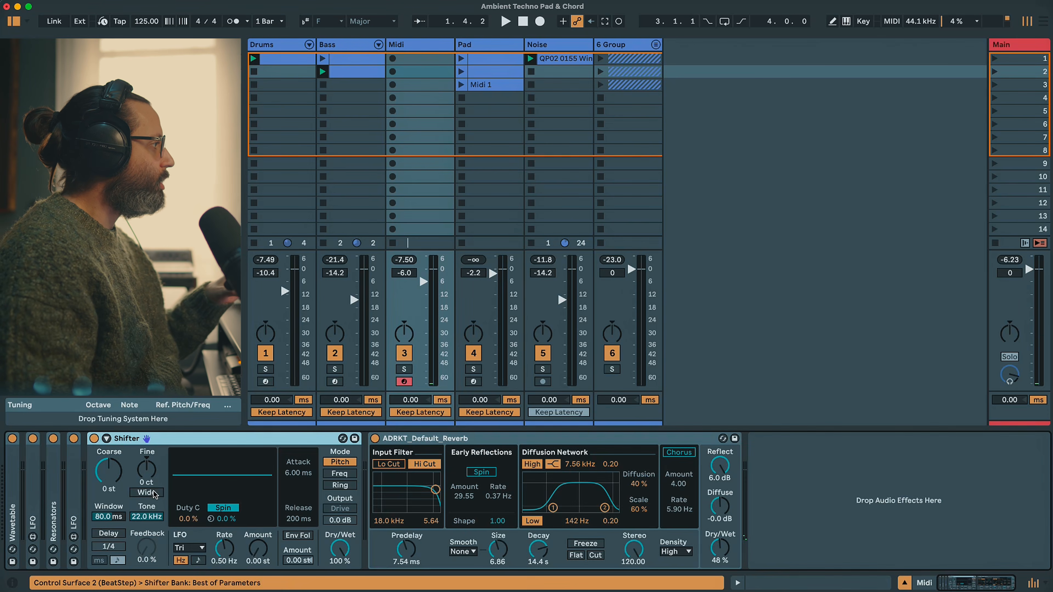
pyautogui.click(108, 472)
pyautogui.write('7')
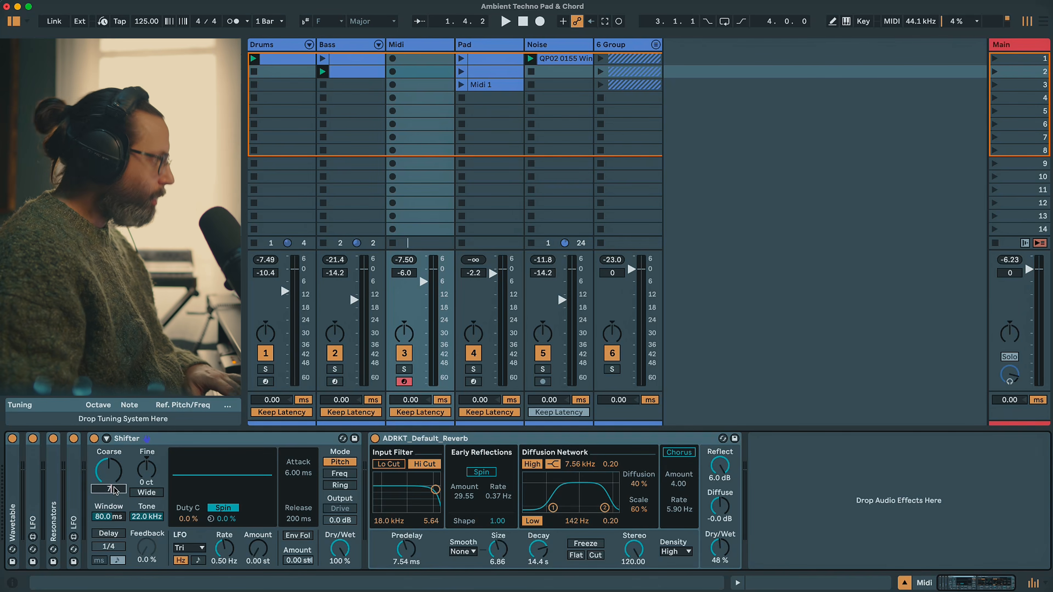
pyautogui.press('Return')
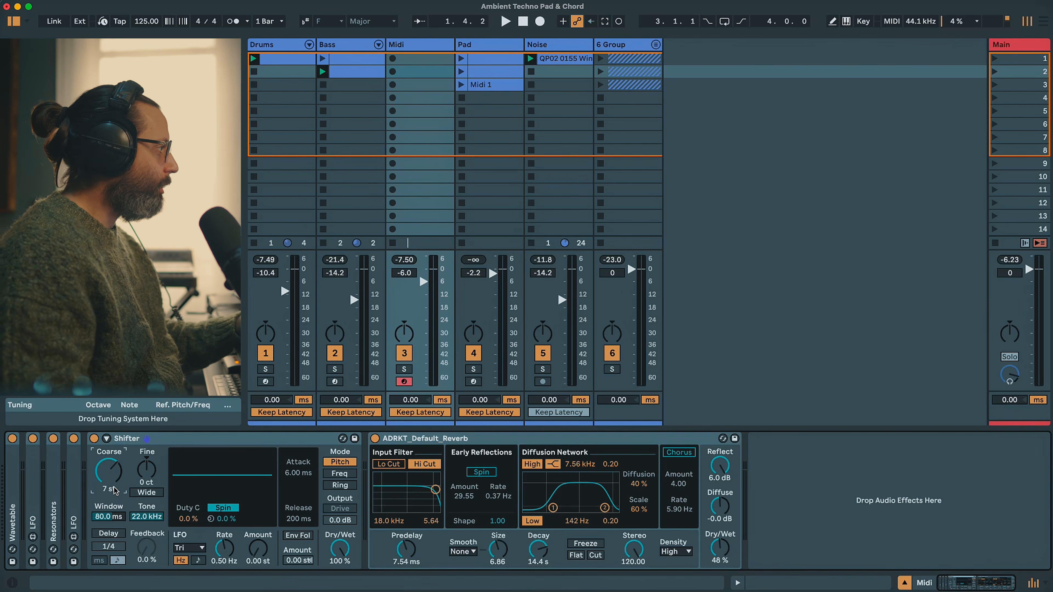
# - Turn off Resonators and its LFO, and bring Shifter's dry/wet down to 0%
pyautogui.click(53, 439)
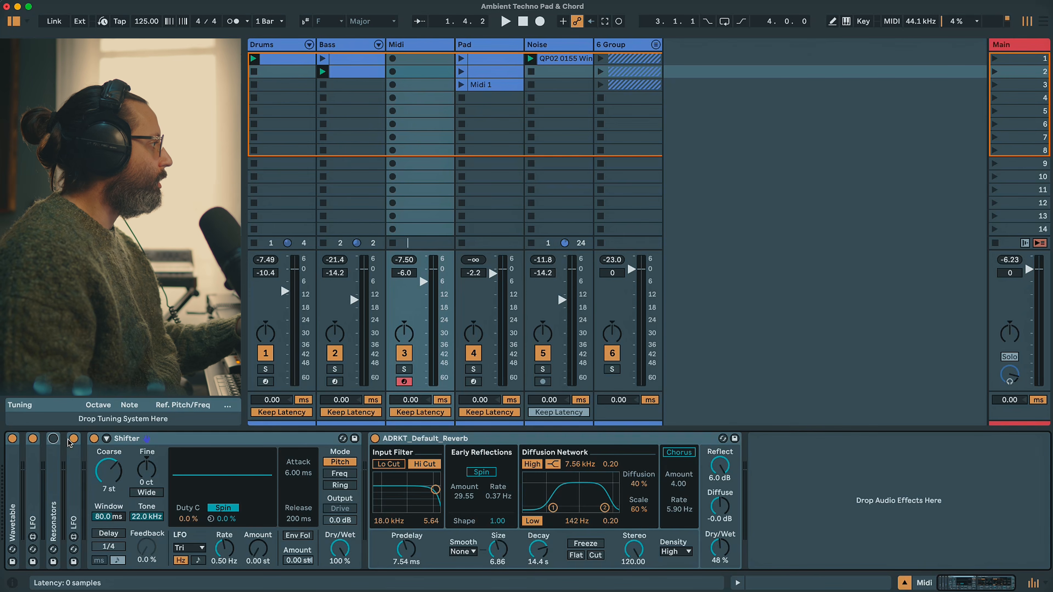
pyautogui.moveTo(340, 548); pyautogui.dragTo(340, 506)
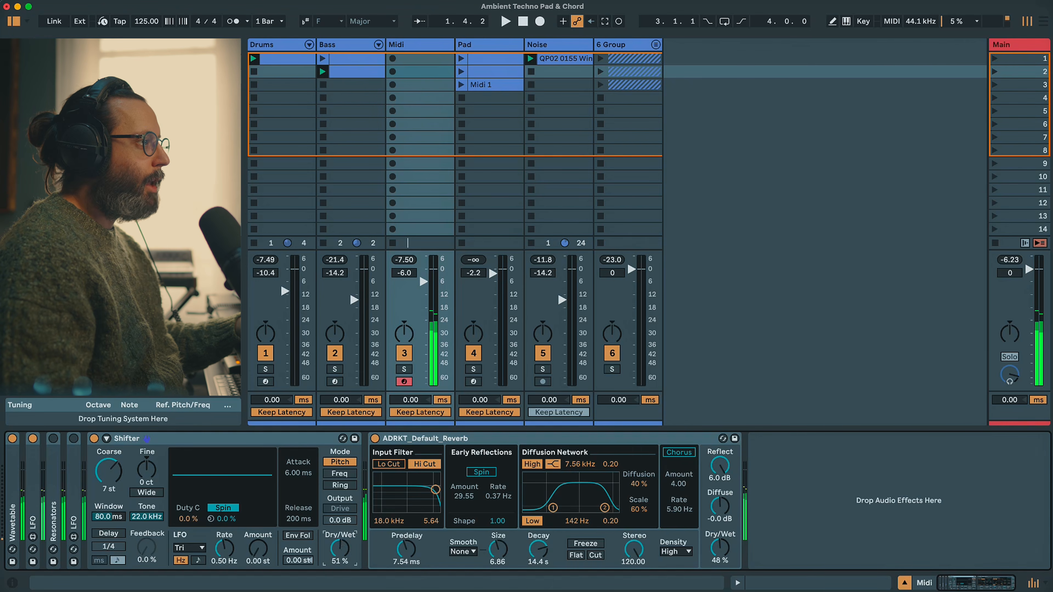
pyautogui.moveTo(340, 549); pyautogui.dragTo(340, 568)
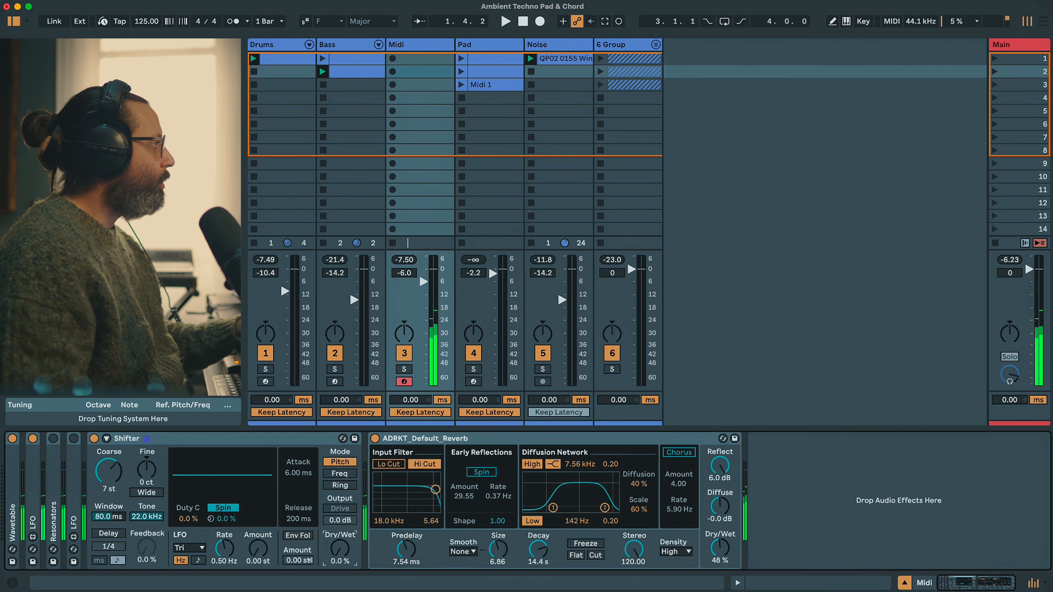
# - Insert an LFO device between Shifter and the reverb, and set Shifter's coarse pitch to 12 st and dry/wet to 15%
pyautogui.moveTo(166, 249); pyautogui.dragTo(344, 544)
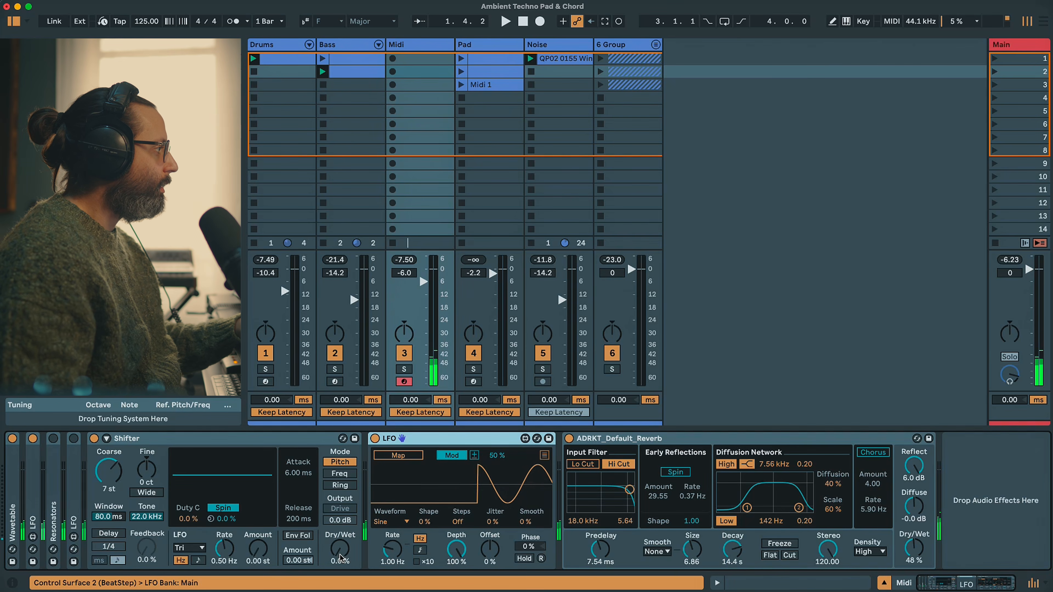
pyautogui.click(340, 553)
pyautogui.moveTo(340, 550); pyautogui.dragTo(340, 544)
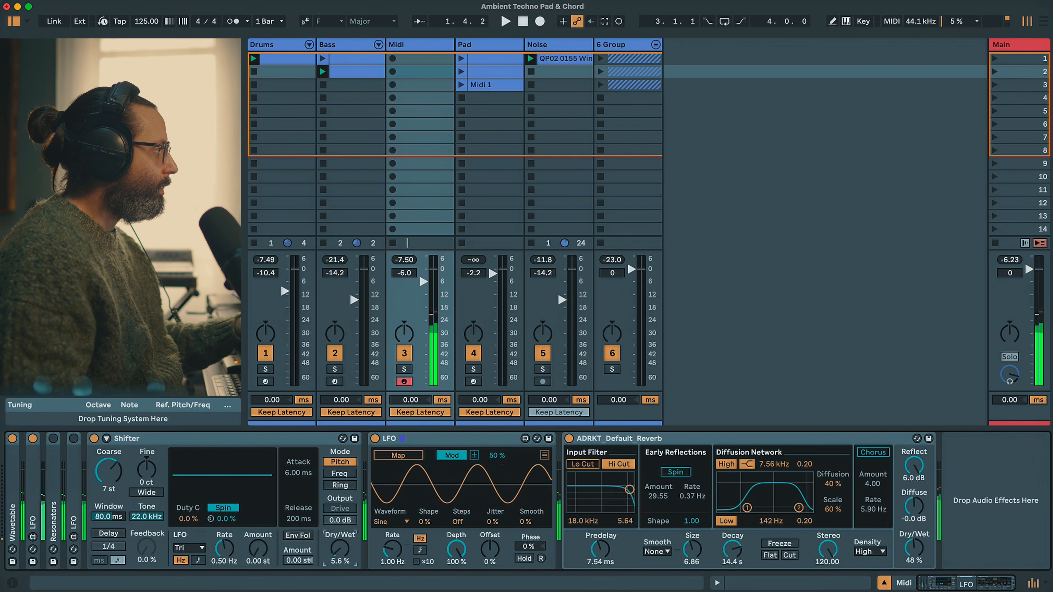
pyautogui.click(115, 478)
pyautogui.write('12')
pyautogui.press('Return')
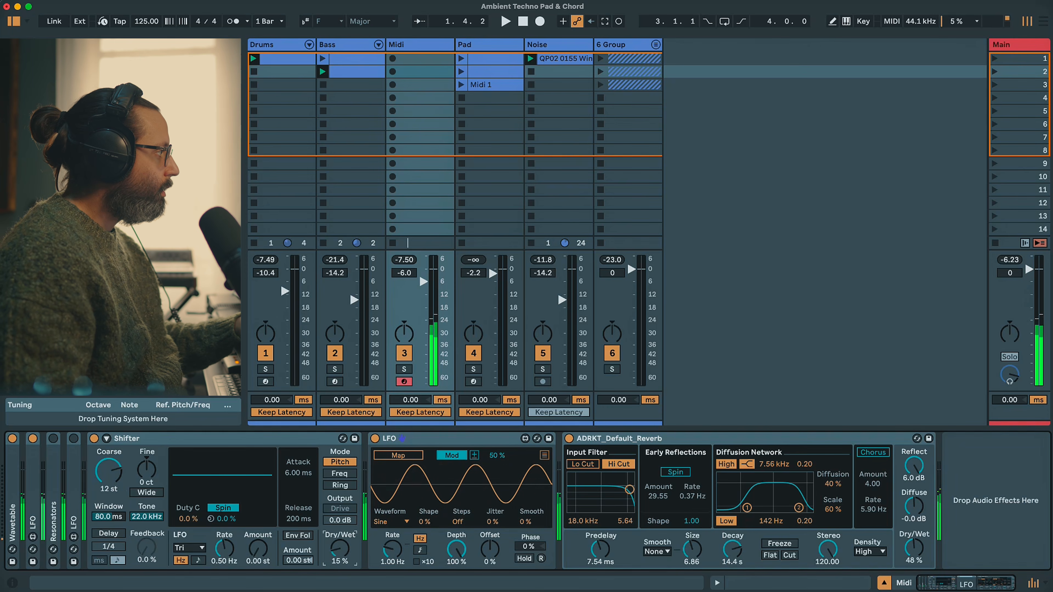
# - Bring Shifter's dry/wet down to 0% and set its coarse pitch to 7 st
pyautogui.moveTo(340, 549); pyautogui.dragTo(340, 557)
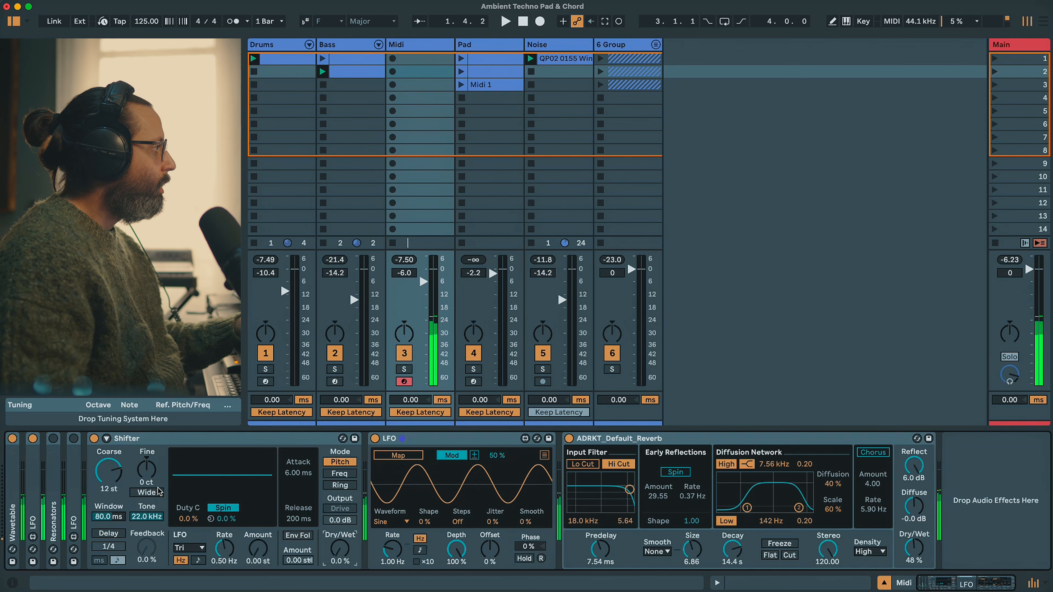
pyautogui.click(112, 487)
pyautogui.write('7')
pyautogui.press('Return')
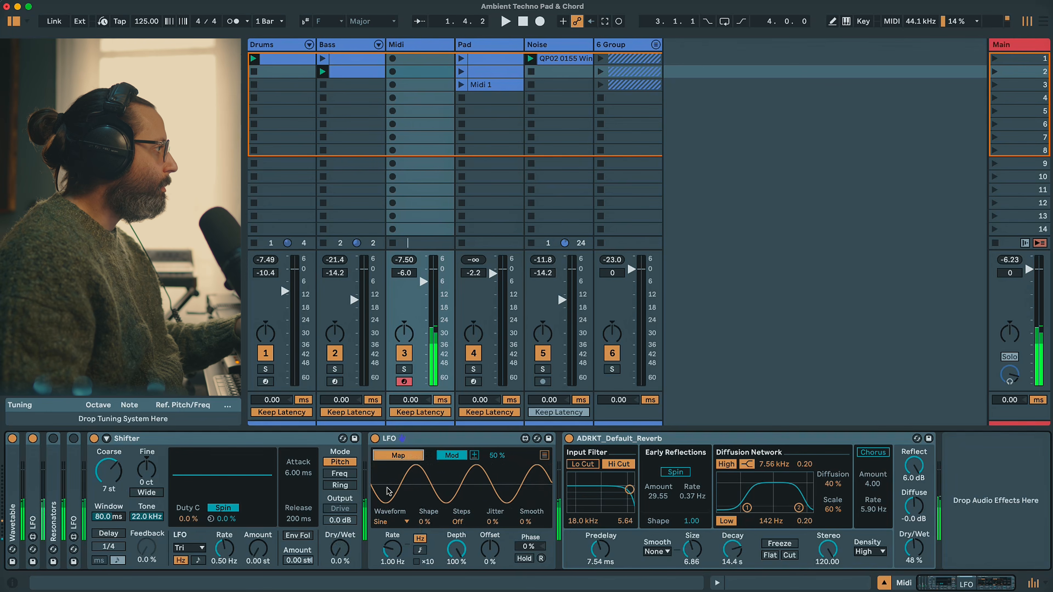
# - Map the LFO to Shifter's dry/wet with a 0.07 Hz rate, 59.1% depth and 19% offset
pyautogui.click(339, 548)
pyautogui.moveTo(455, 551); pyautogui.dragTo(455, 576)
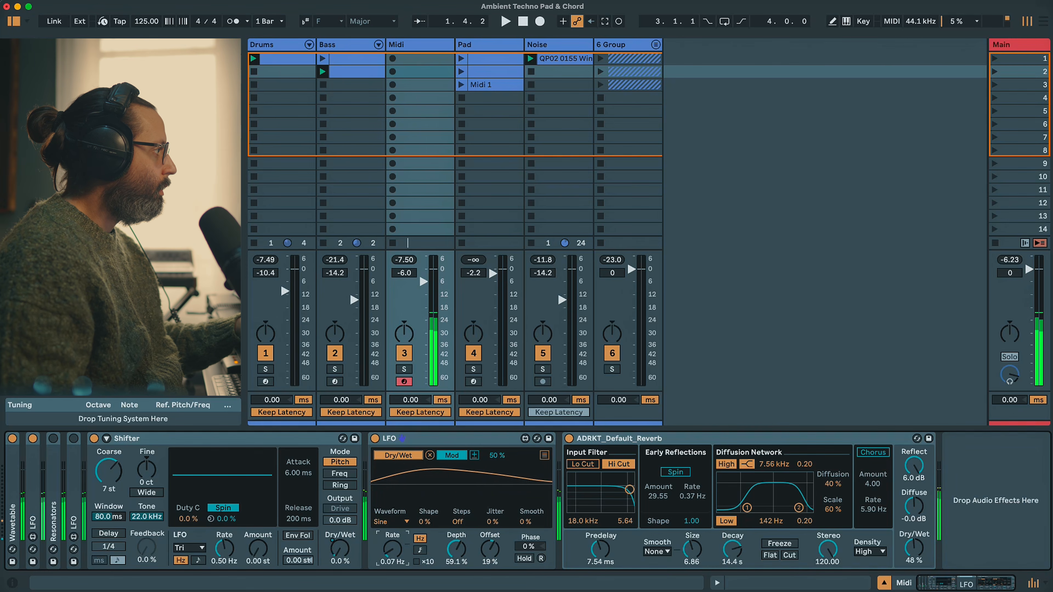
pyautogui.moveTo(456, 550); pyautogui.dragTo(456, 550)
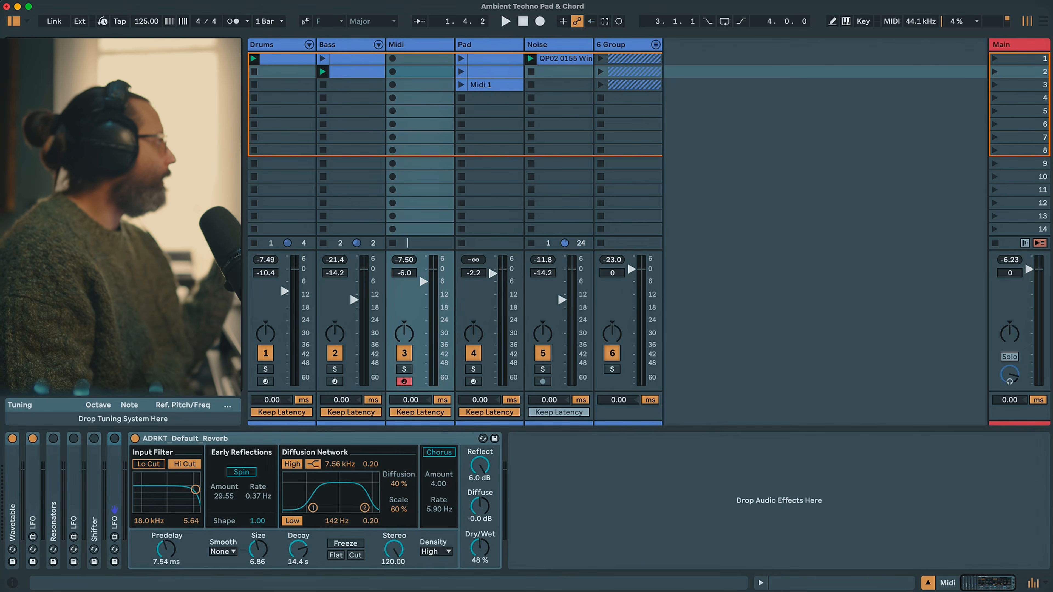
# - Insert Chorus-Ensemble before the reverb with dry/wet at 38%, comparing the sound with the chorus bypassed
pyautogui.moveTo(166, 249); pyautogui.dragTo(157, 533)
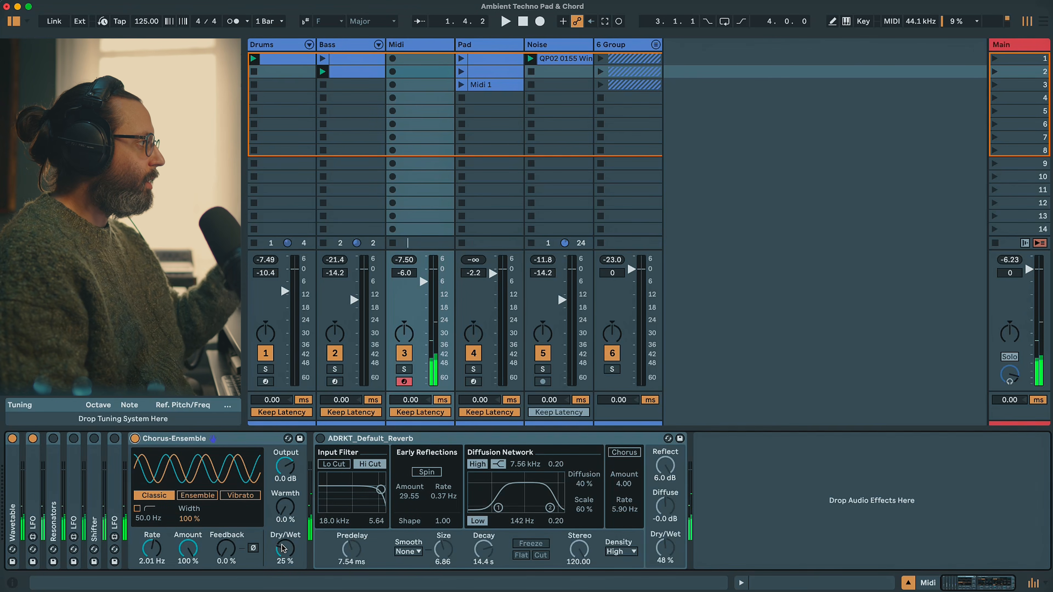
pyautogui.moveTo(289, 556); pyautogui.dragTo(289, 558)
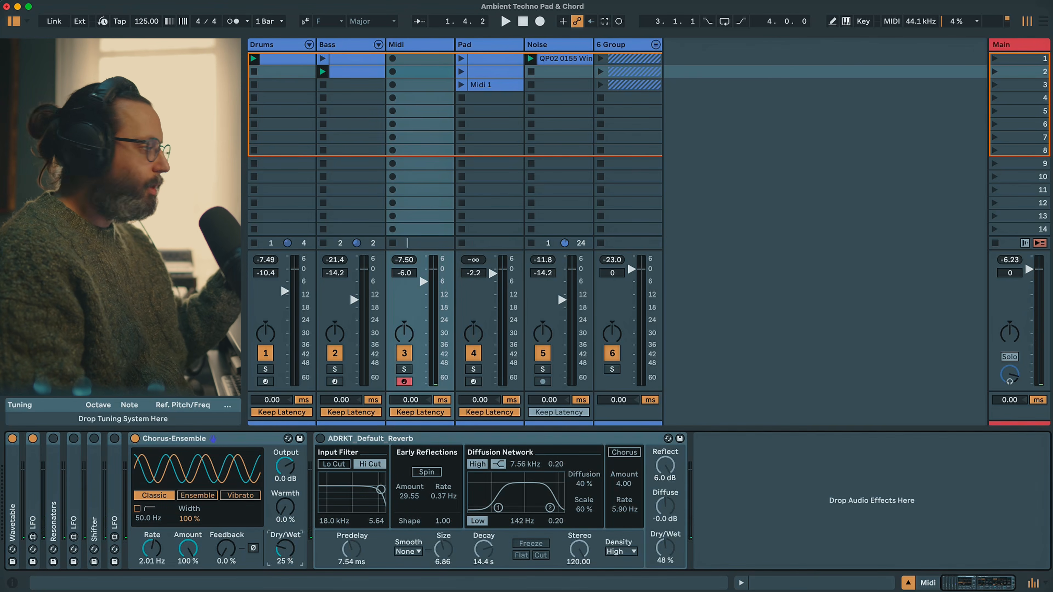
pyautogui.click(135, 439)
pyautogui.press('super+z')
pyautogui.press('super+z')
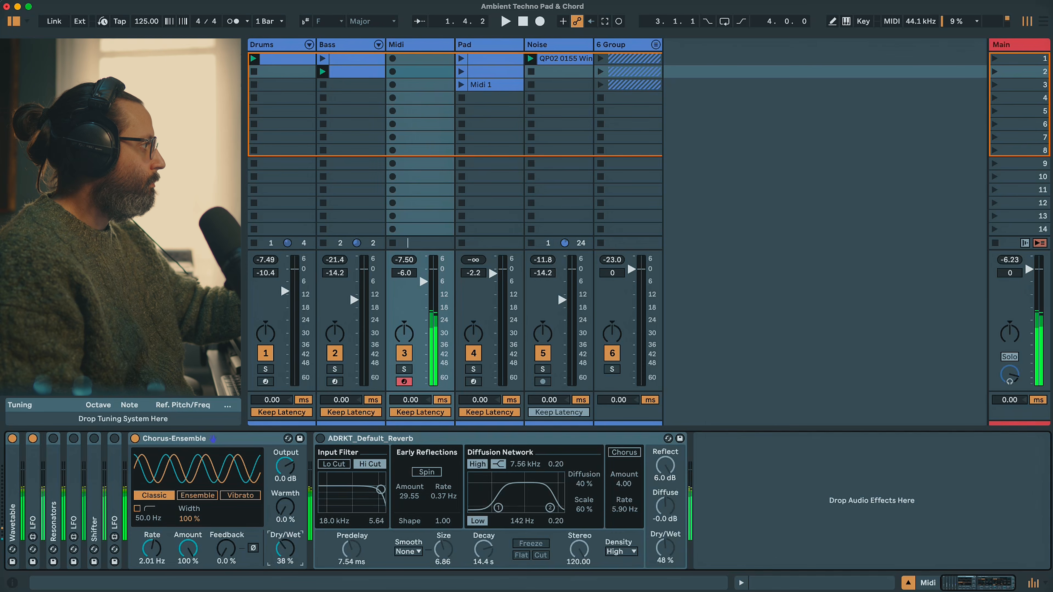
pyautogui.click(136, 438)
pyautogui.click(135, 438)
# - Set Chorus-Ensemble's rate to 0.48 Hz and dry/wet to 44%, and turn the reverb back on
pyautogui.moveTo(157, 552); pyautogui.dragTo(157, 572)
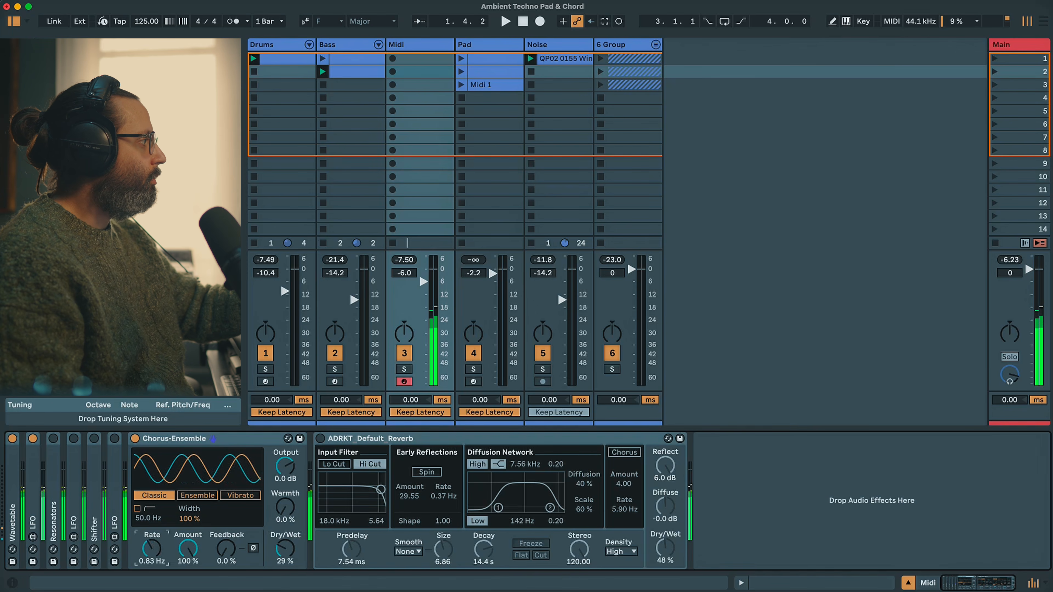
pyautogui.click(296, 553)
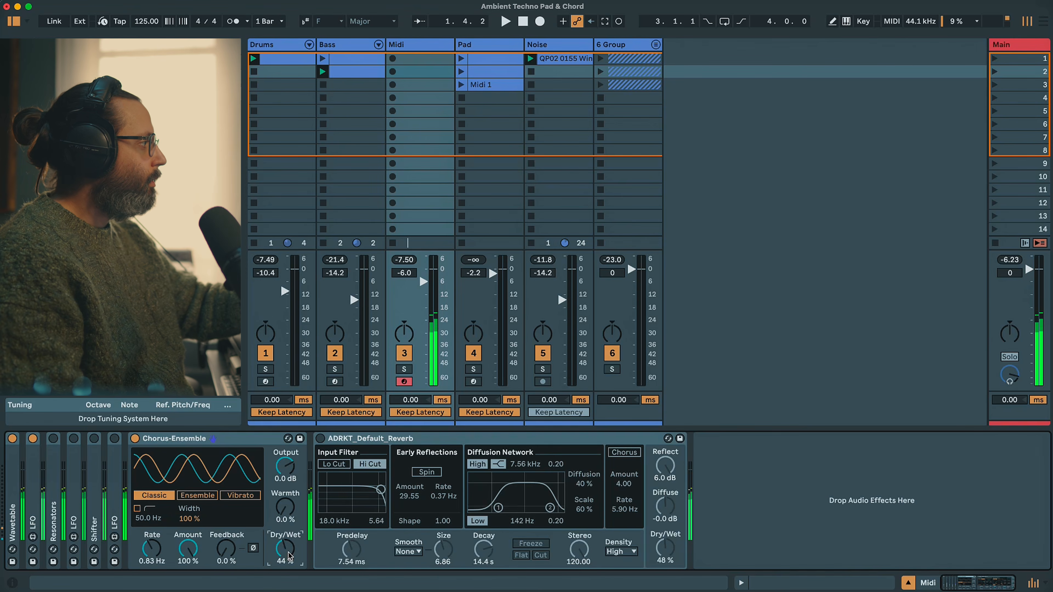
pyautogui.moveTo(162, 556); pyautogui.dragTo(162, 568)
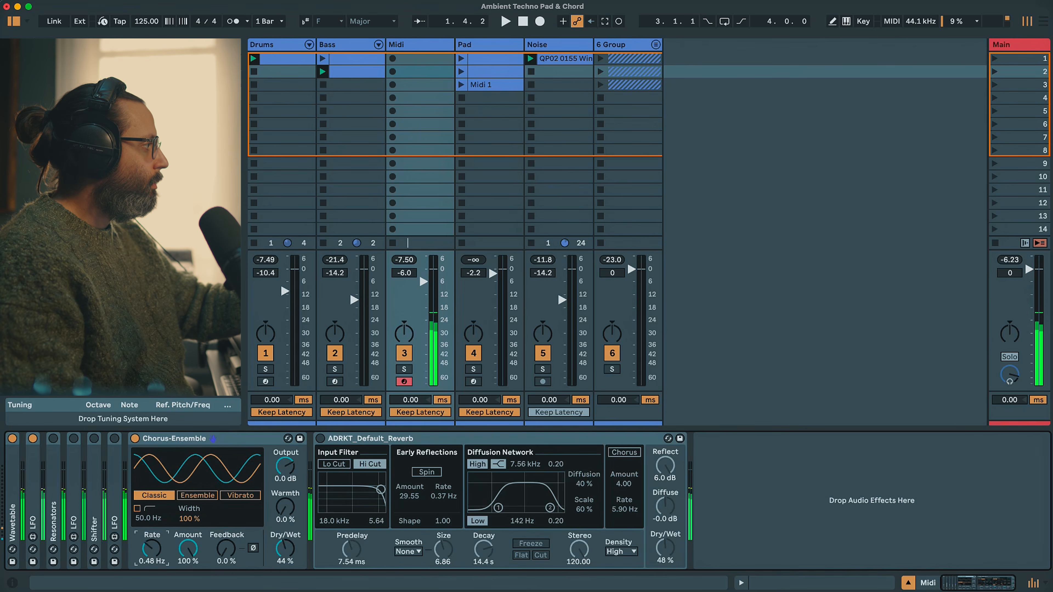
pyautogui.click(283, 559)
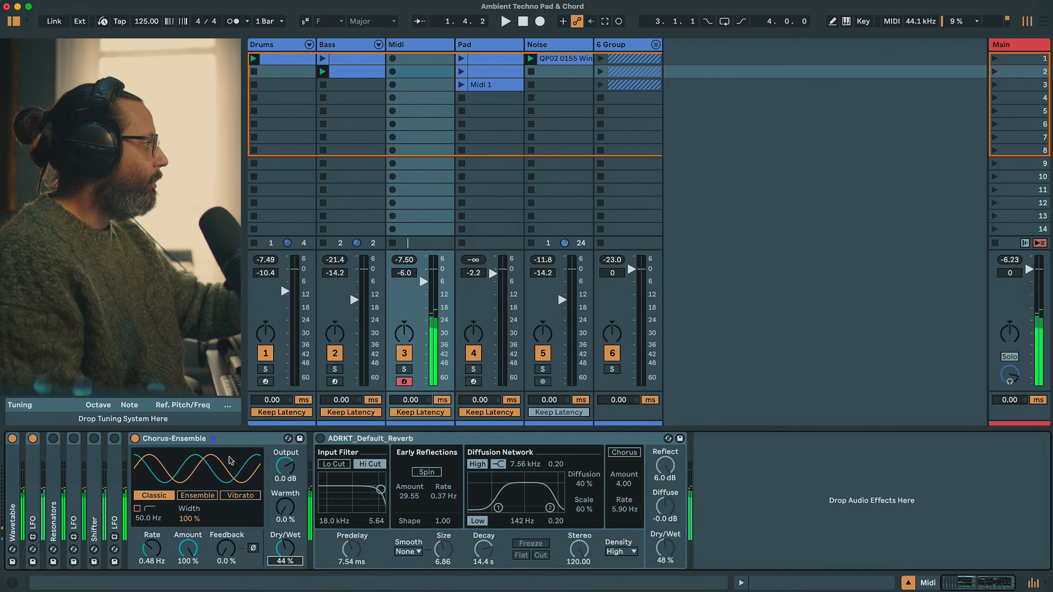
pyautogui.click(320, 439)
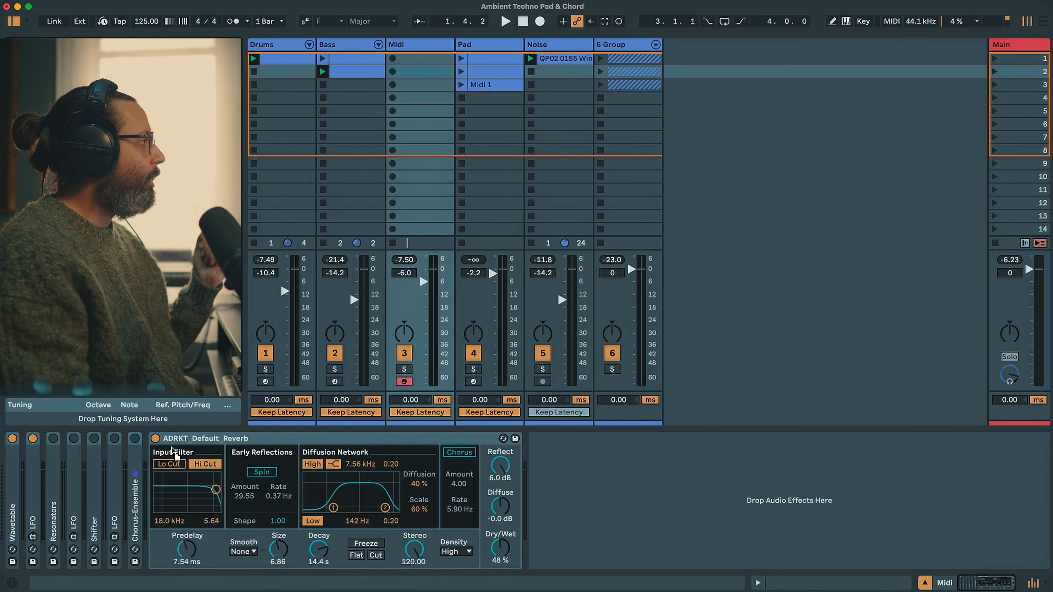
# - Insert Phaser-Flanger in Phaser mode before the reverb, with dry/wet at 36%
pyautogui.moveTo(174, 453); pyautogui.dragTo(161, 460)
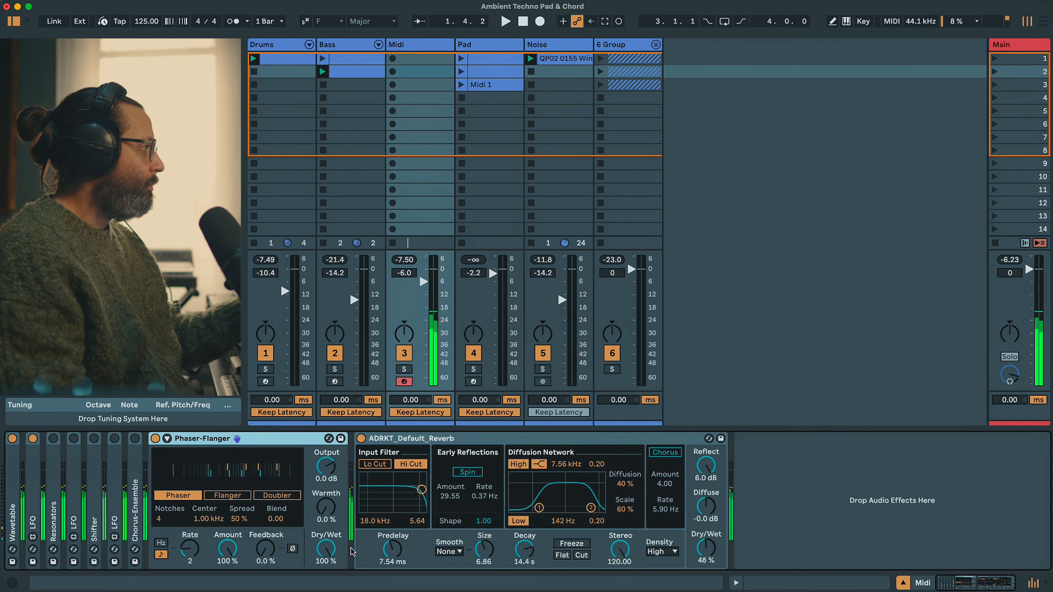
pyautogui.moveTo(328, 553); pyautogui.dragTo(327, 575)
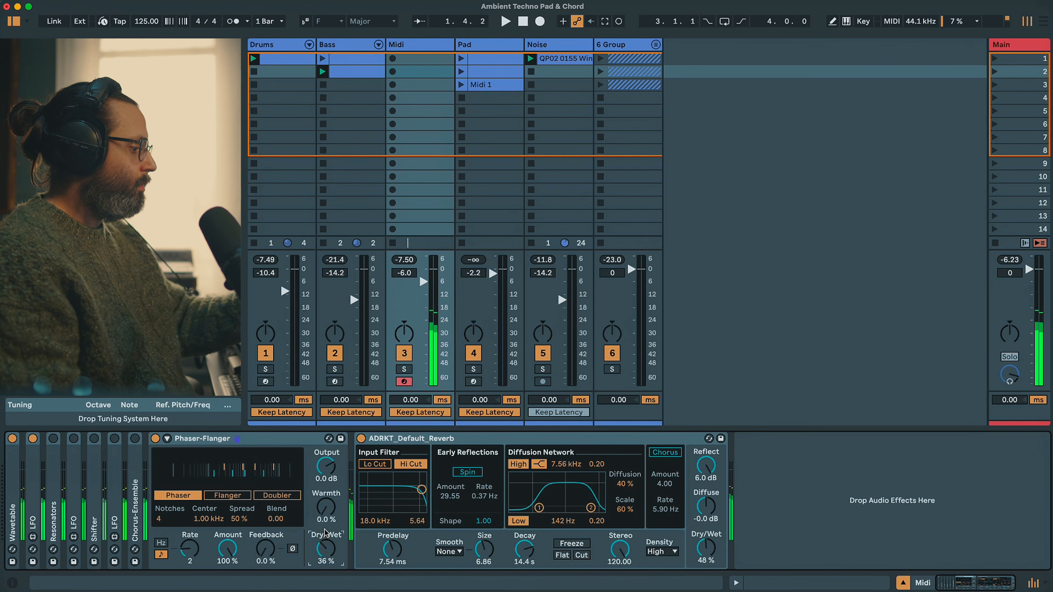
# - Insert a second Phaser-Flanger before the reverb in Flanger mode, with 0.82 Hz frequency, 75% amount, 42% feedback and 59% dry/wet
pyautogui.moveTo(125, 215); pyautogui.dragTo(271, 497)
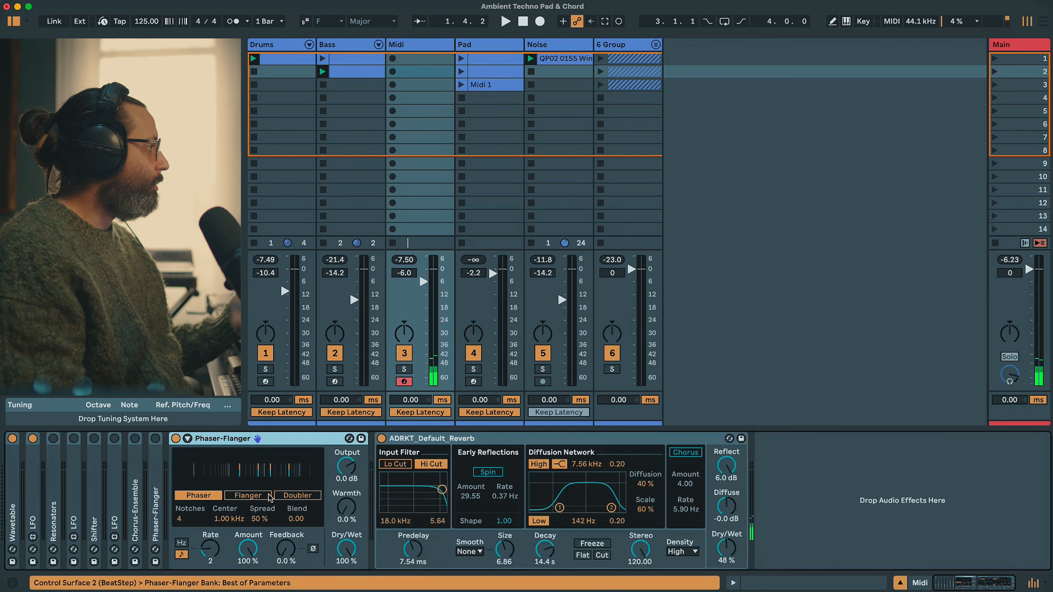
pyautogui.click(267, 495)
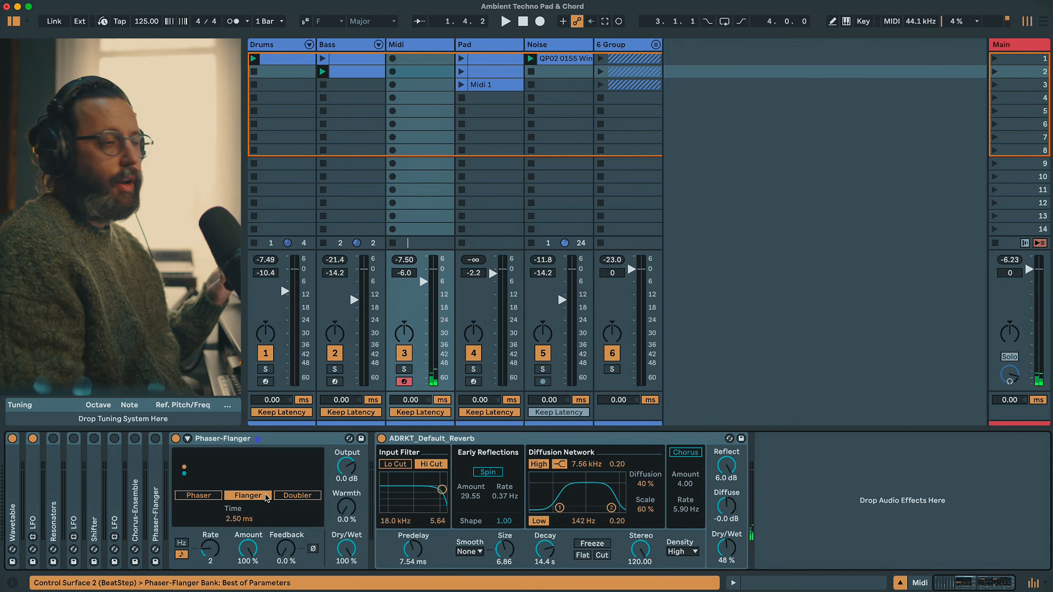
pyautogui.moveTo(346, 548)
pyautogui.mouseDown()
pyautogui.moveTo(346, 531)
pyautogui.moveTo(346, 559)
pyautogui.mouseUp()
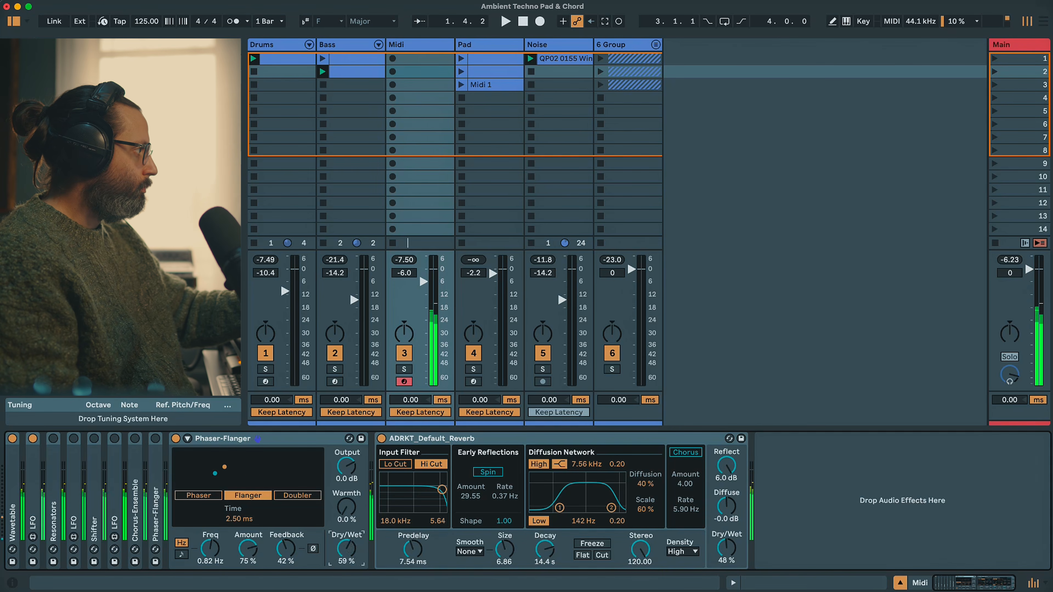
# - Set the flanger's feedback to 53%, amount to 100%, frequency to 0.16 Hz and dry/wet to 33%, and bypass it
pyautogui.click(280, 561)
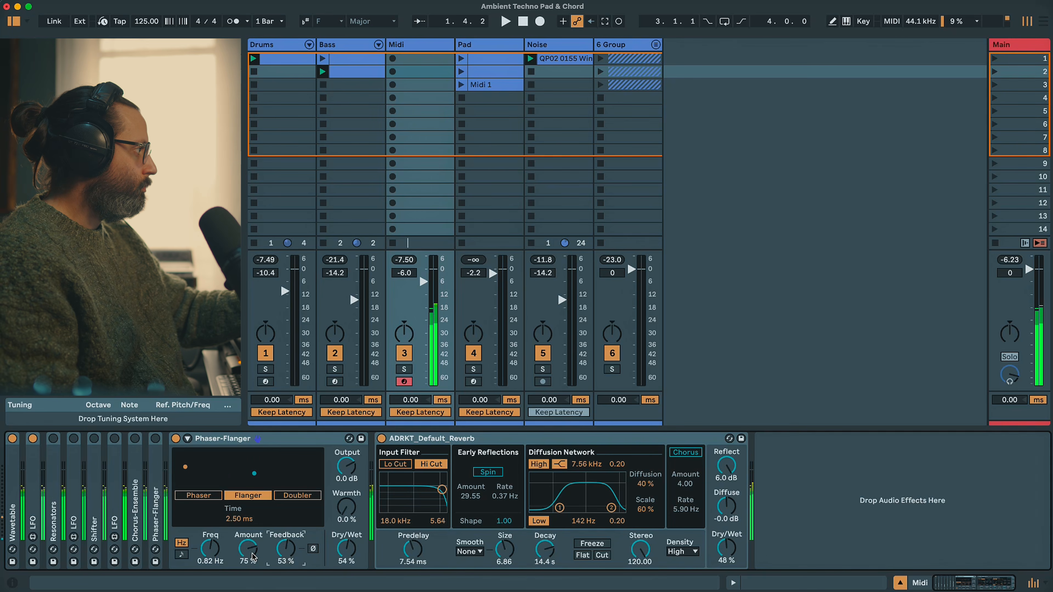
pyautogui.moveTo(248, 548); pyautogui.dragTo(247, 535)
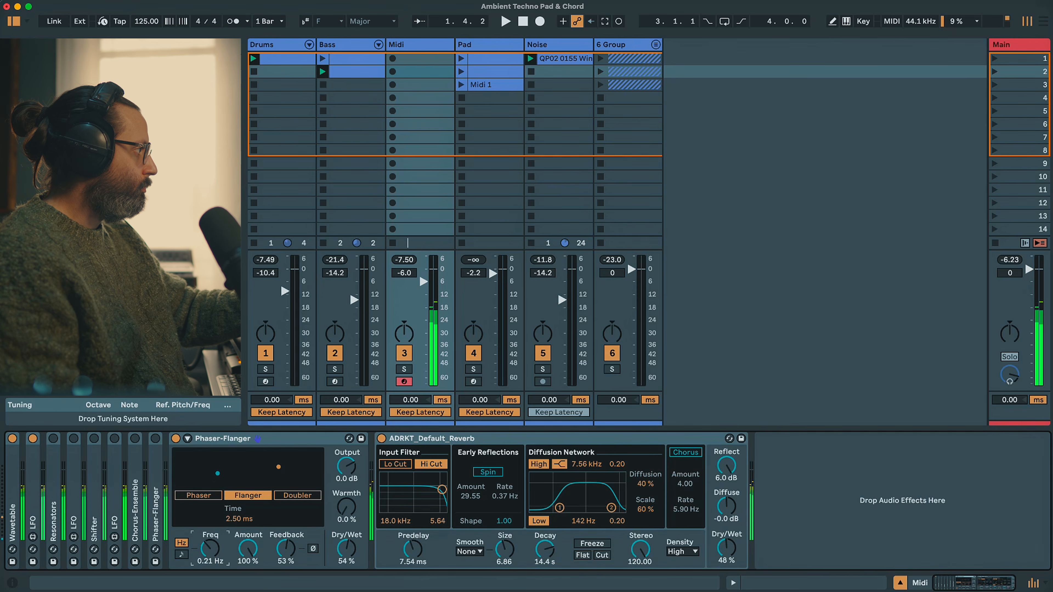
pyautogui.moveTo(327, 555); pyautogui.dragTo(327, 569)
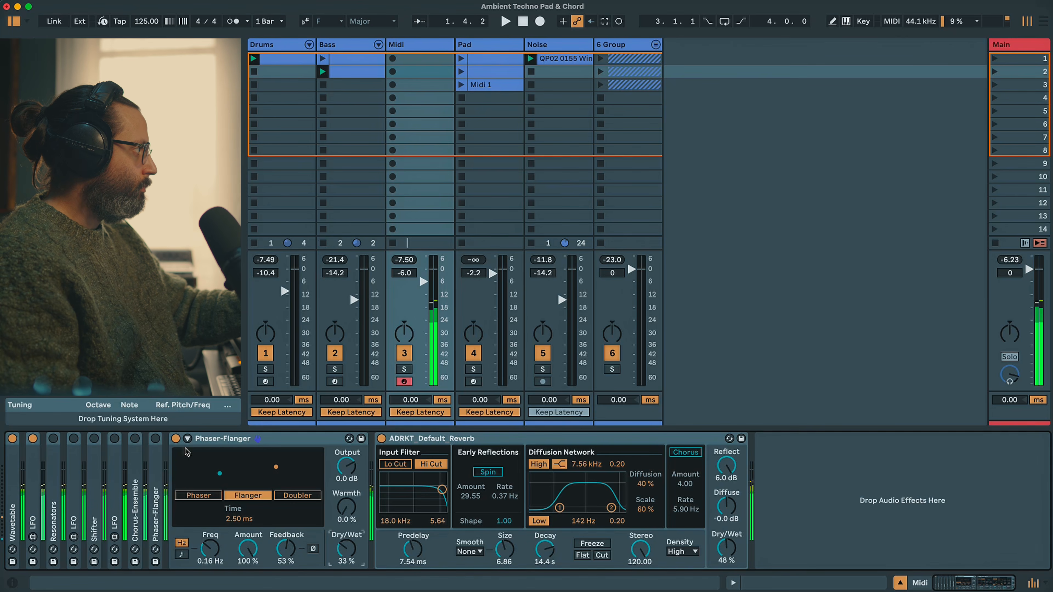
pyautogui.click(176, 438)
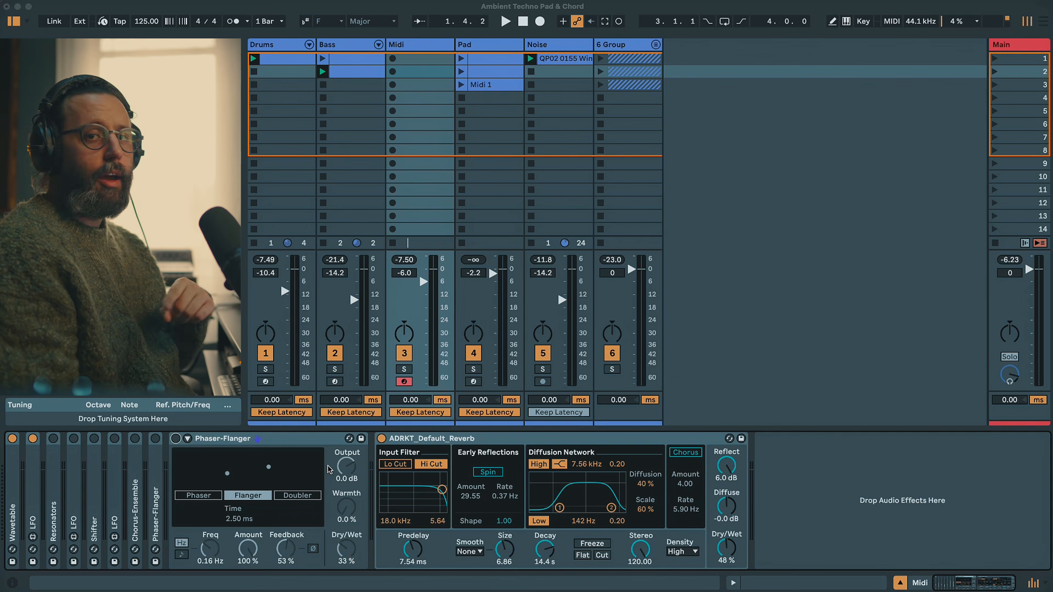
pyautogui.click(352, 548)
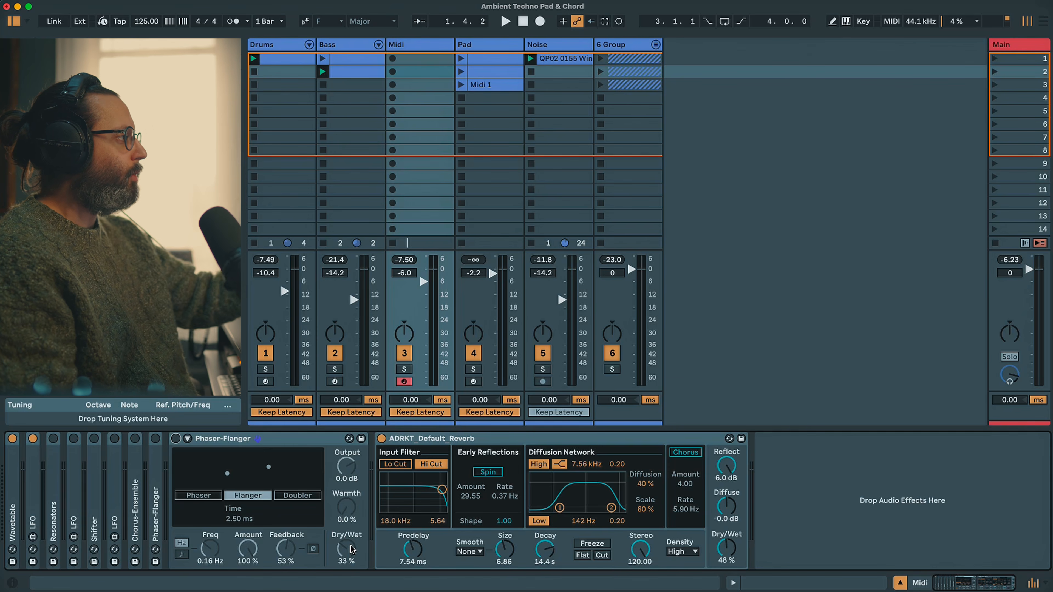
# - Turn on all bypassed devices in the Midi track's chain, and set the flanger's dry/wet to 25% before collapsing it
pyautogui.click(53, 456)
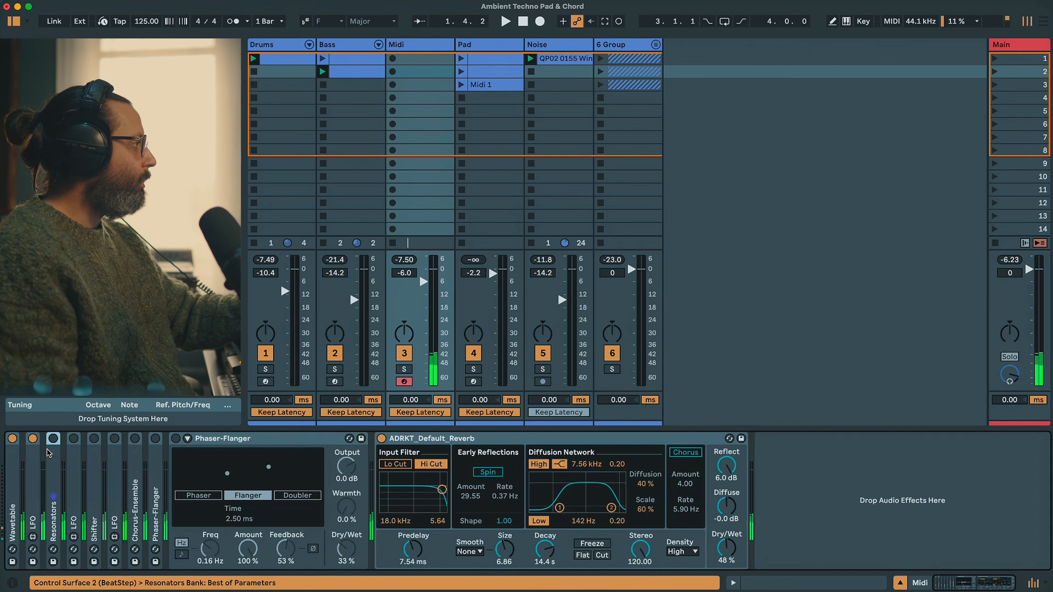
pyautogui.click(53, 439)
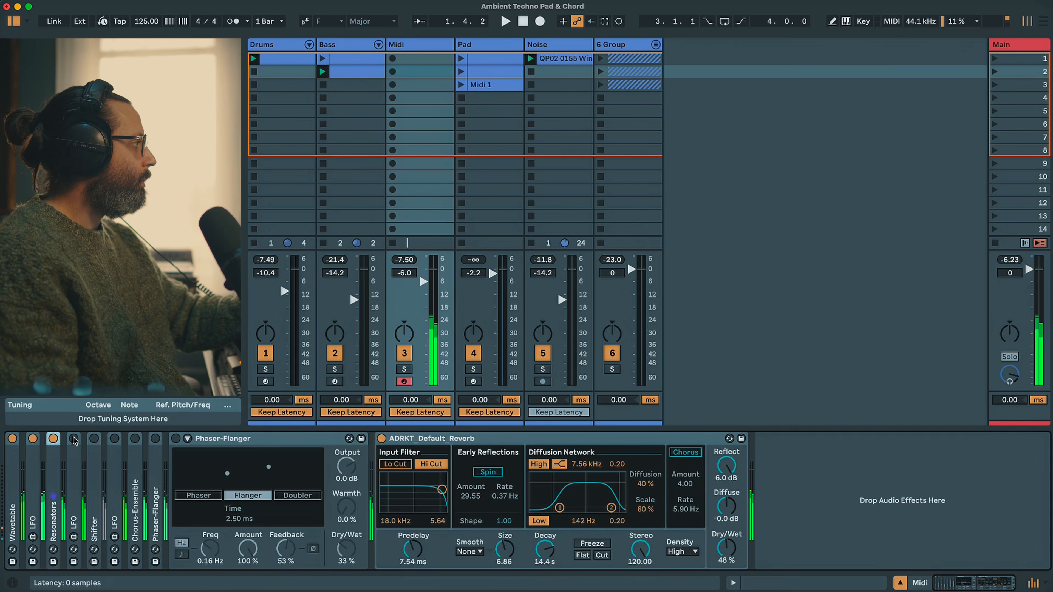
pyautogui.click(95, 441)
pyautogui.click(119, 441)
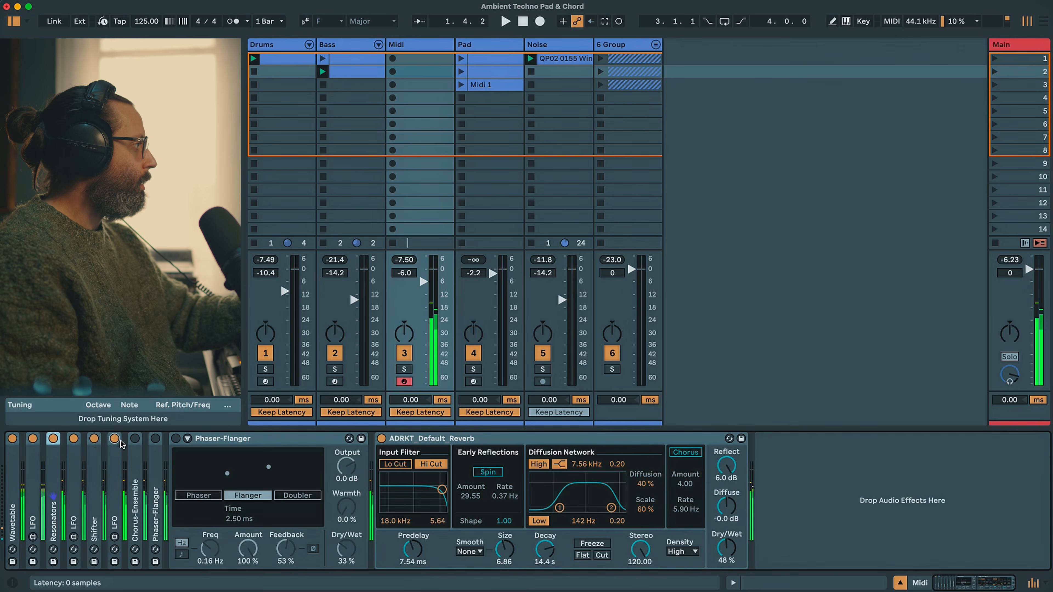
pyautogui.click(156, 439)
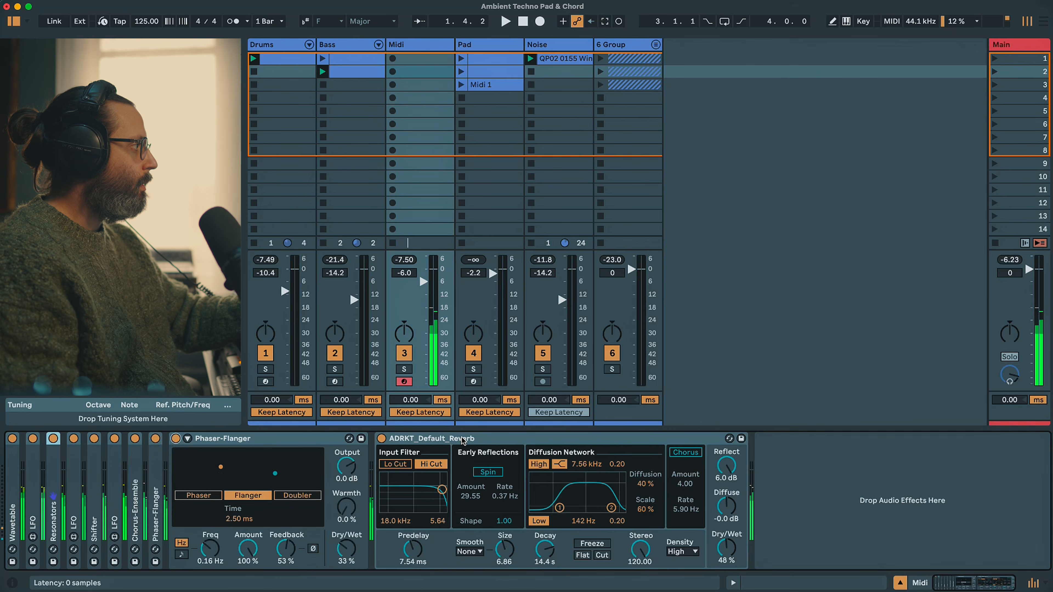
pyautogui.moveTo(346, 548); pyautogui.dragTo(346, 554)
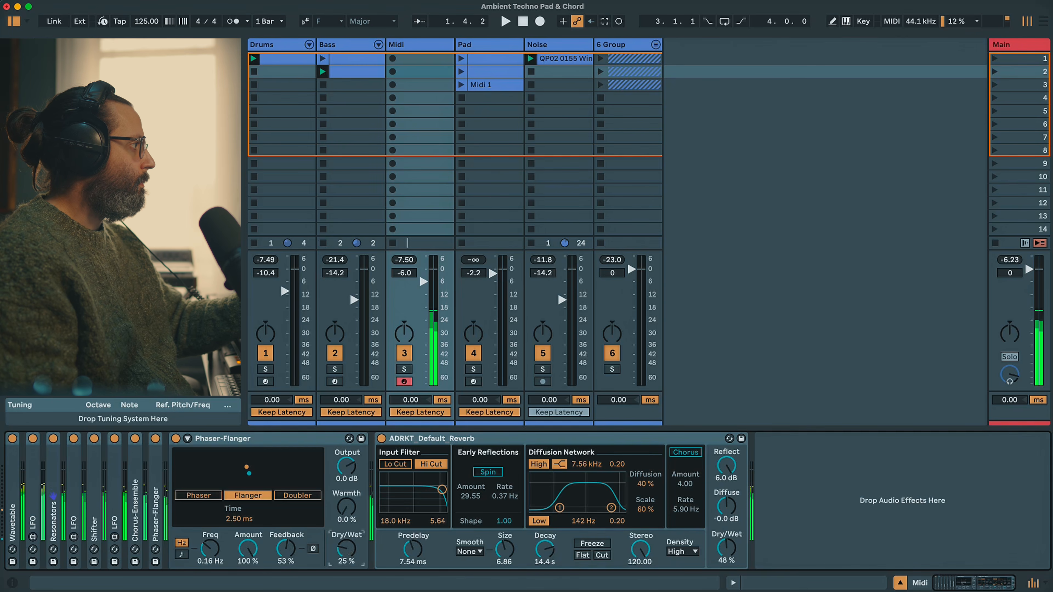
pyautogui.doubleClick(274, 445)
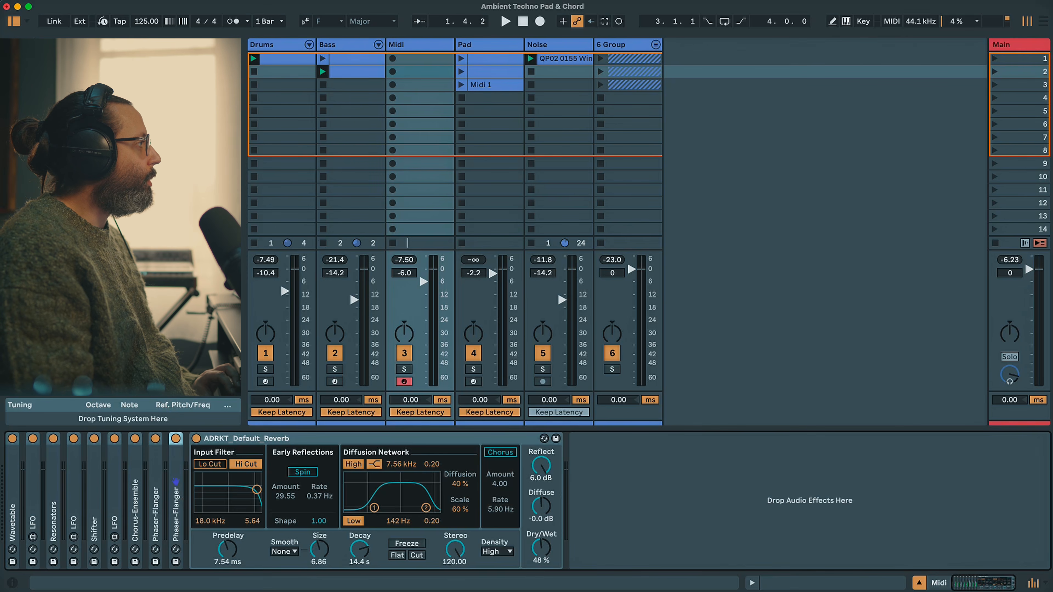
# - Insert Echo before the reverb and set its filter to HP 118 Hz with resonance 0.19 and LP 6.52 kHz with resonance 0.21
pyautogui.moveTo(124, 232); pyautogui.dragTo(208, 493)
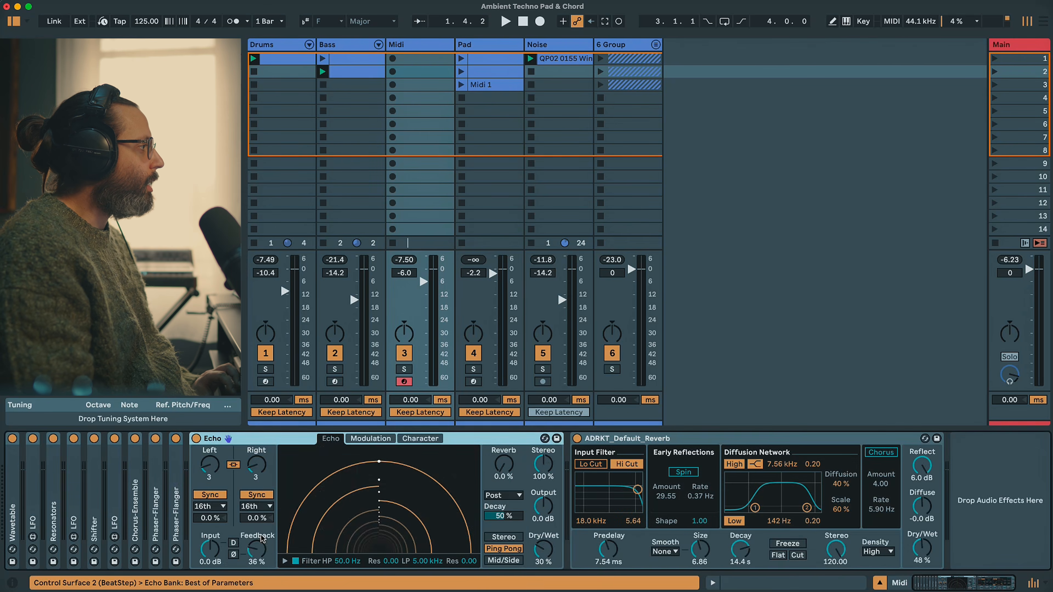
pyautogui.click(285, 561)
pyautogui.moveTo(322, 531); pyautogui.dragTo(332, 528)
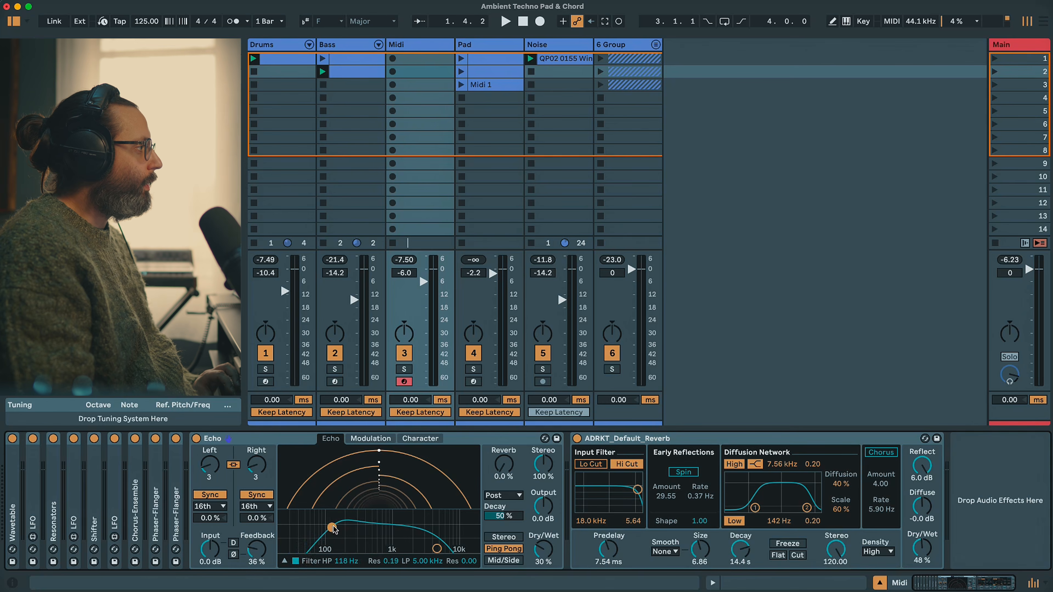
pyautogui.moveTo(433, 546); pyautogui.dragTo(439, 525)
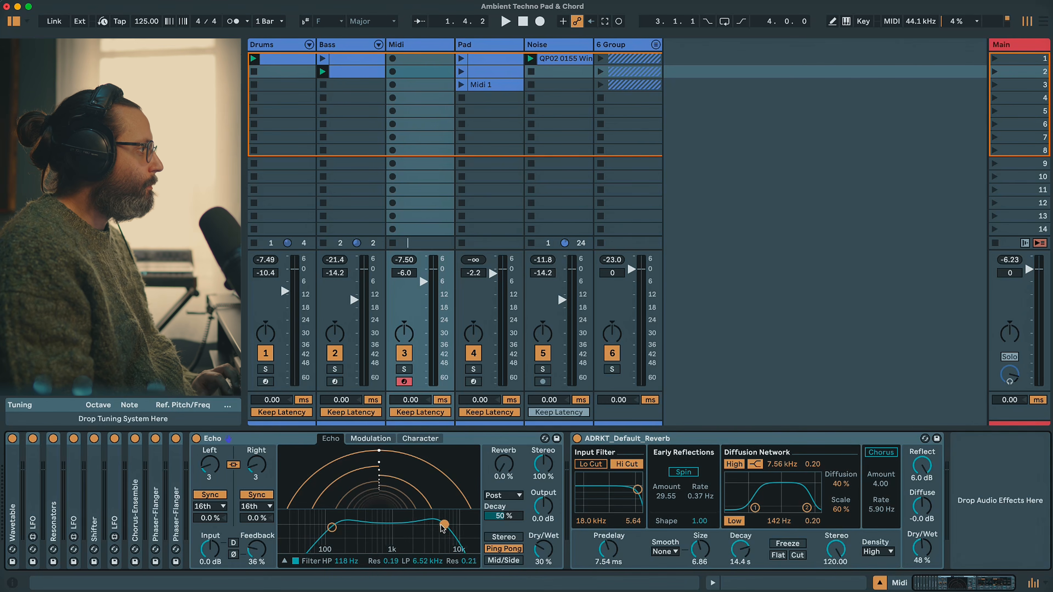
# - Set Echo's dry/wet to 46%, reverb to 25%, feedback to 60%, modulation rate to 8 and filter modulation to 16%
pyautogui.moveTo(543, 552); pyautogui.dragTo(518, 469)
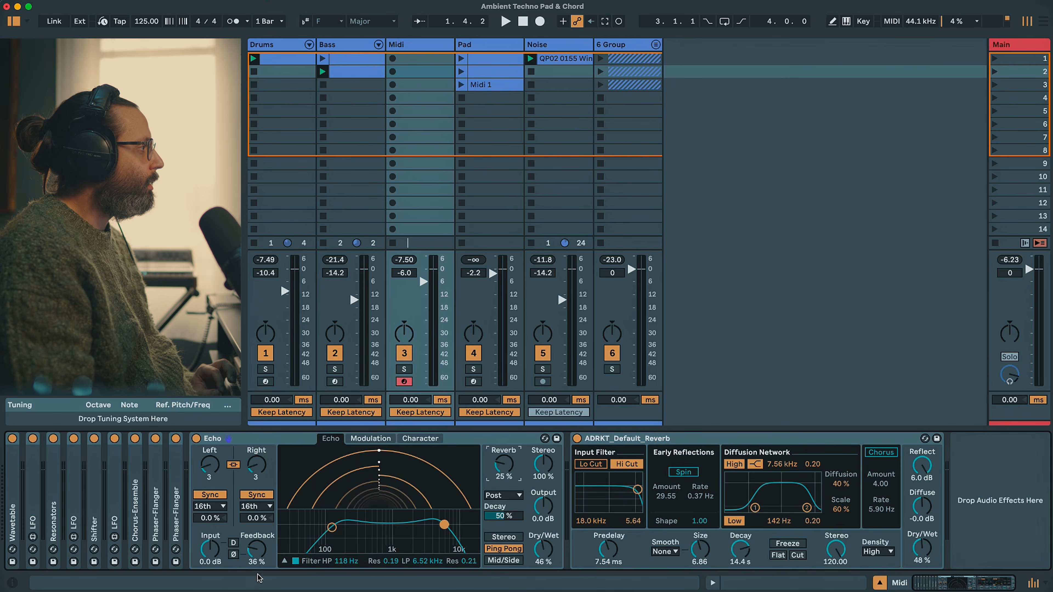
pyautogui.moveTo(257, 549); pyautogui.dragTo(256, 547)
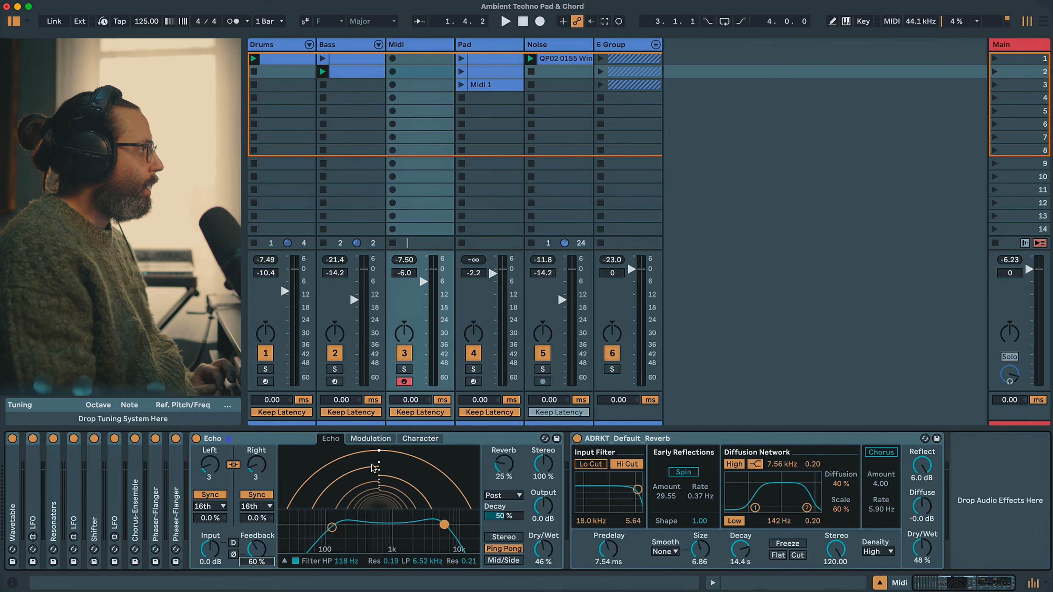
pyautogui.click(370, 439)
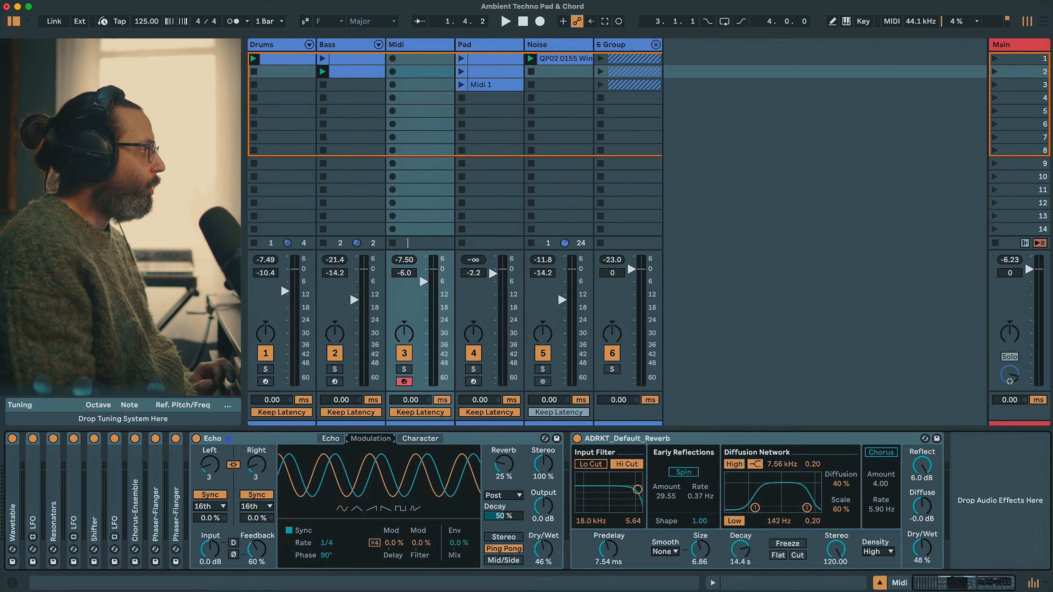
pyautogui.moveTo(328, 543); pyautogui.dragTo(328, 566)
pyautogui.moveTo(420, 544); pyautogui.dragTo(419, 541)
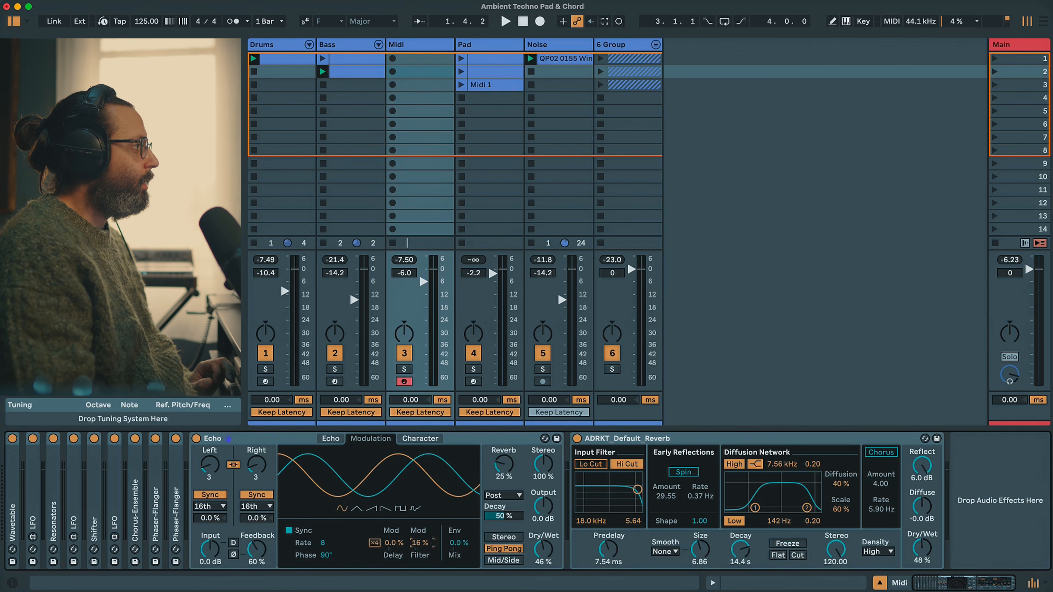
# - Enable Noise and Wobble in Echo's Character section, with noise amount 37% and morph 27%, wobble amount 13% and morph 18%
pyautogui.click(420, 438)
pyautogui.click(387, 506)
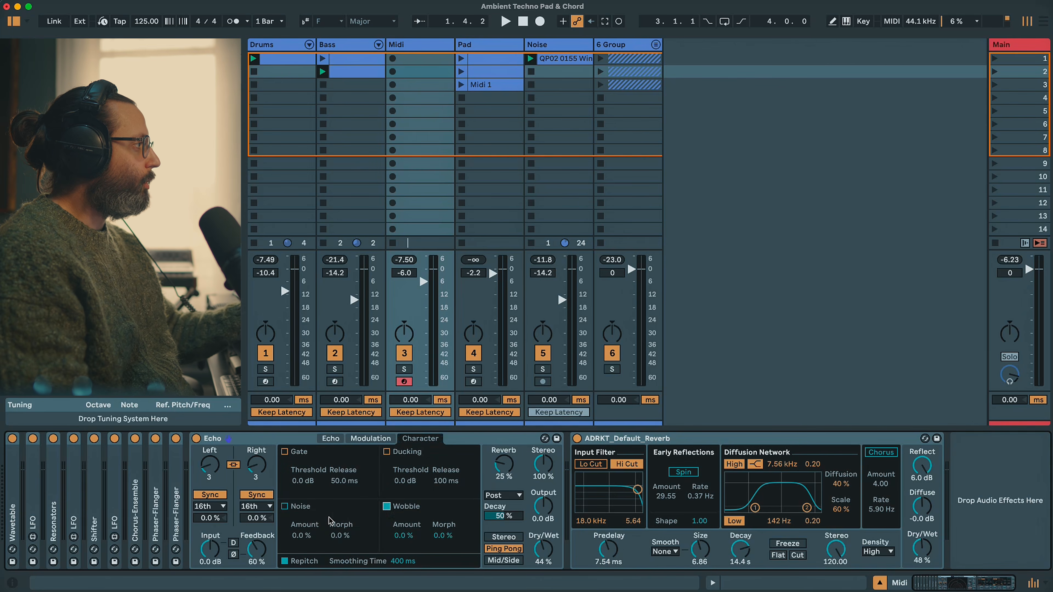
pyautogui.click(284, 506)
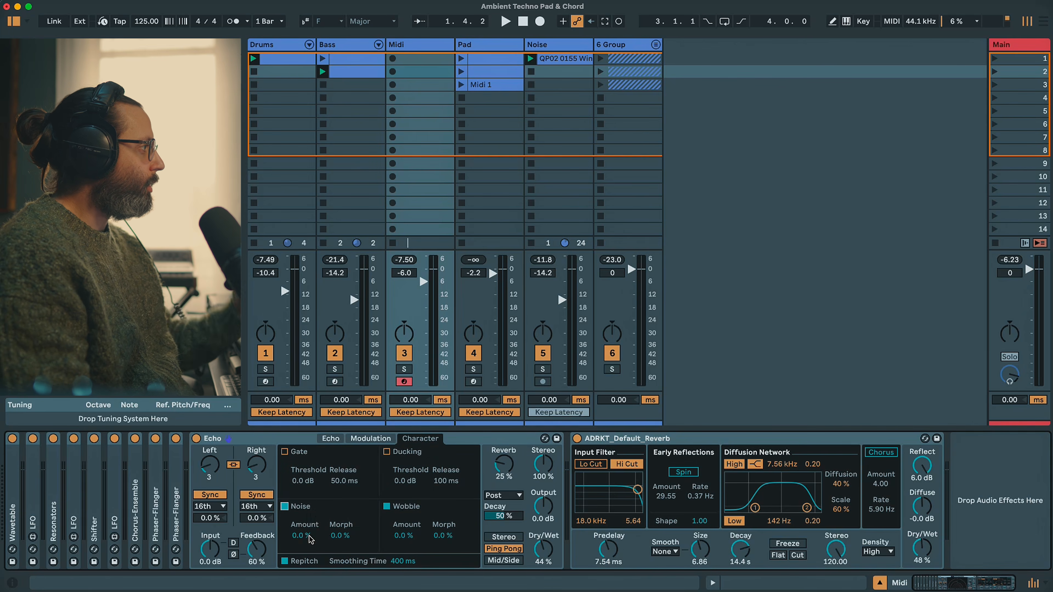
pyautogui.moveTo(314, 535)
pyautogui.mouseDown()
pyautogui.moveTo(344, 524)
pyautogui.moveTo(311, 523)
pyautogui.mouseUp()
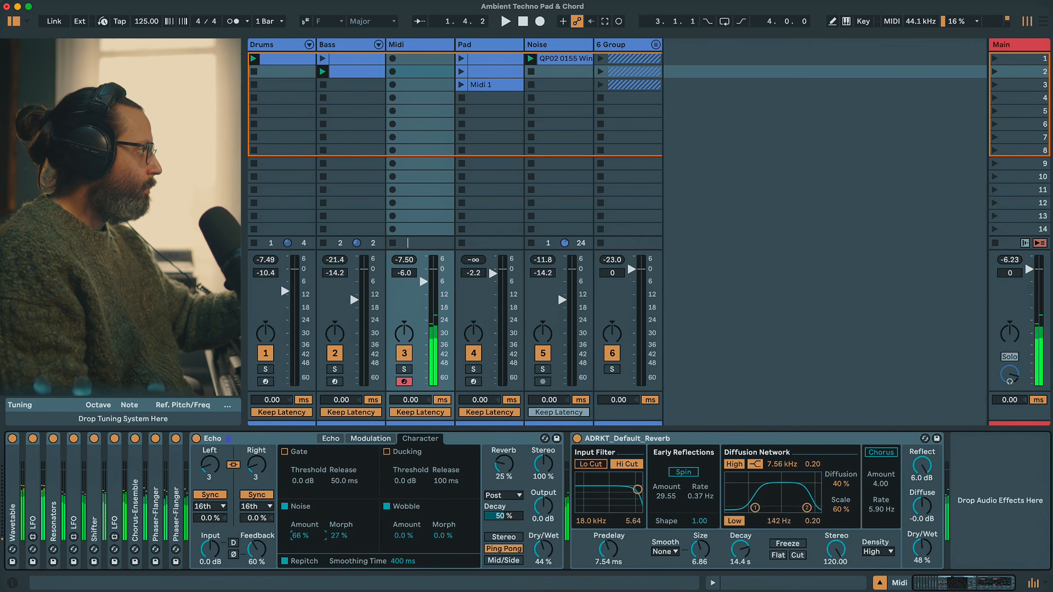
pyautogui.moveTo(402, 535); pyautogui.dragTo(438, 530)
pyautogui.moveTo(306, 532); pyautogui.dragTo(306, 543)
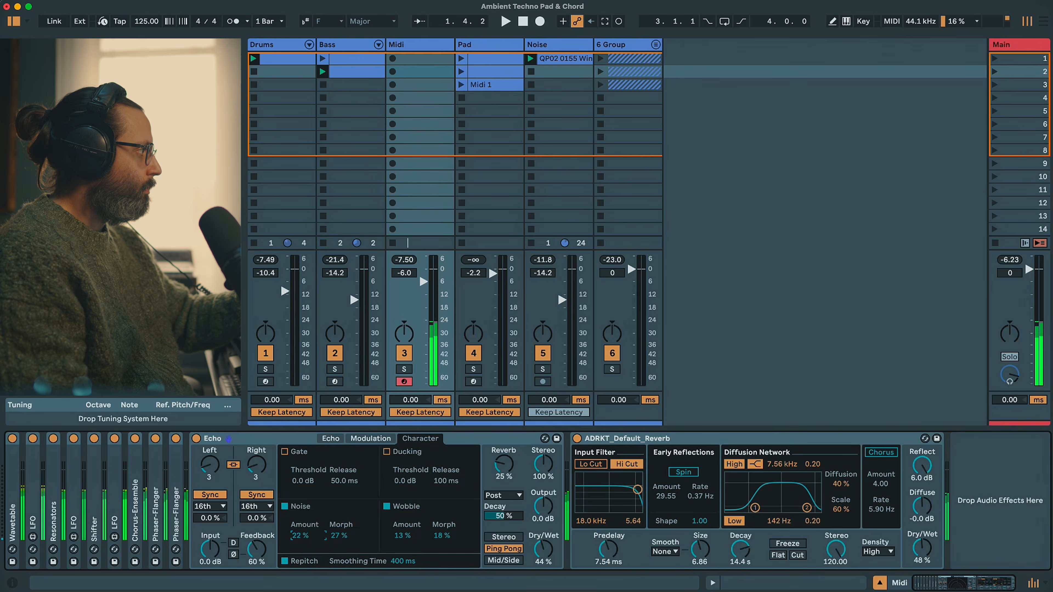
pyautogui.moveTo(300, 535); pyautogui.dragTo(300, 530)
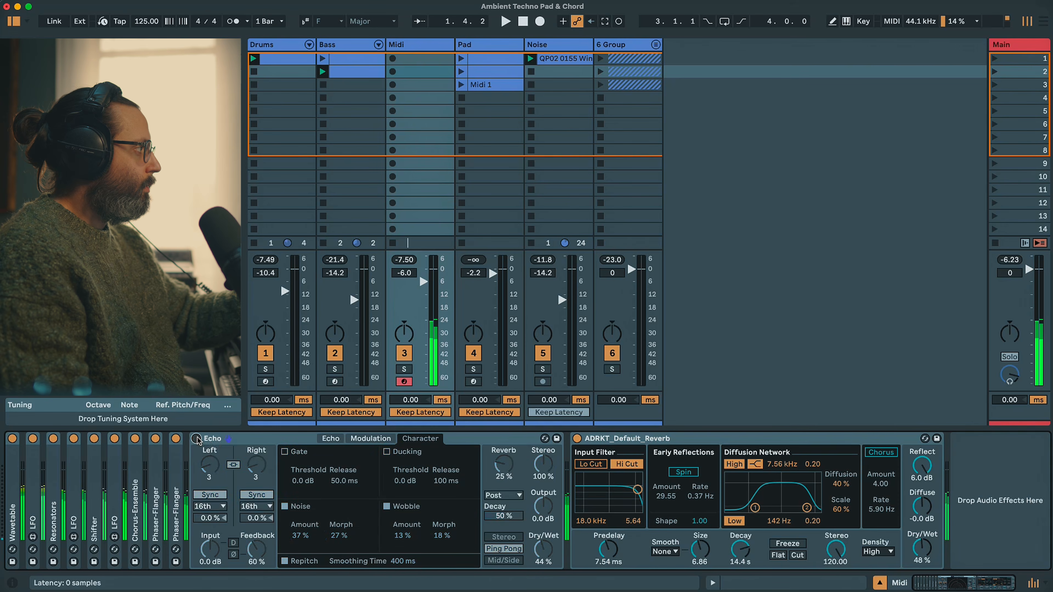
# - Set Echo's dry/wet to 37% and lower its noise amount
pyautogui.moveTo(543, 549); pyautogui.dragTo(543, 566)
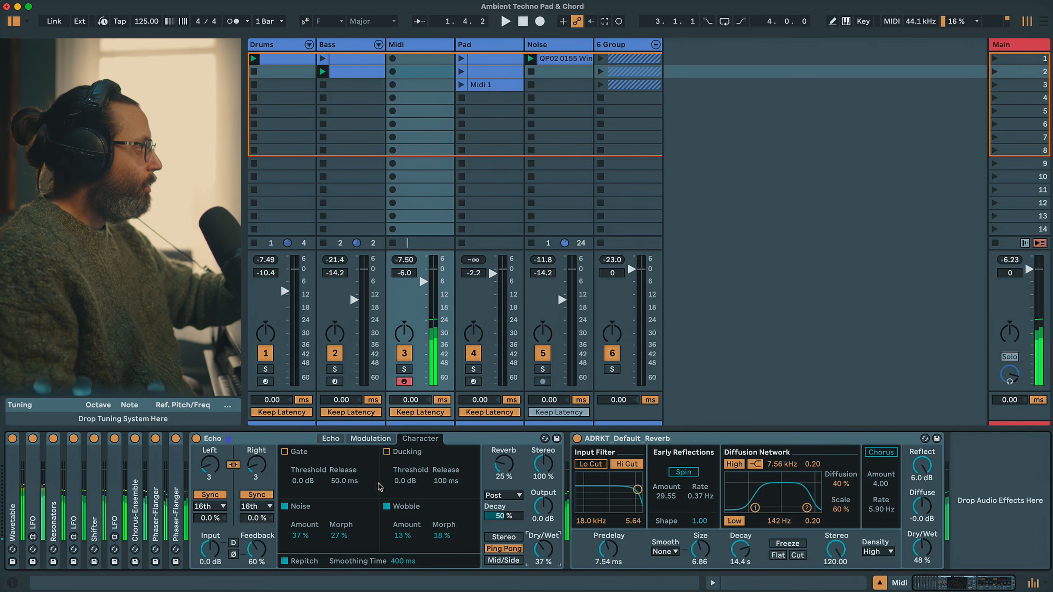
pyautogui.moveTo(300, 535); pyautogui.dragTo(300, 574)
pyautogui.doubleClick(249, 439)
pyautogui.doubleClick(249, 439)
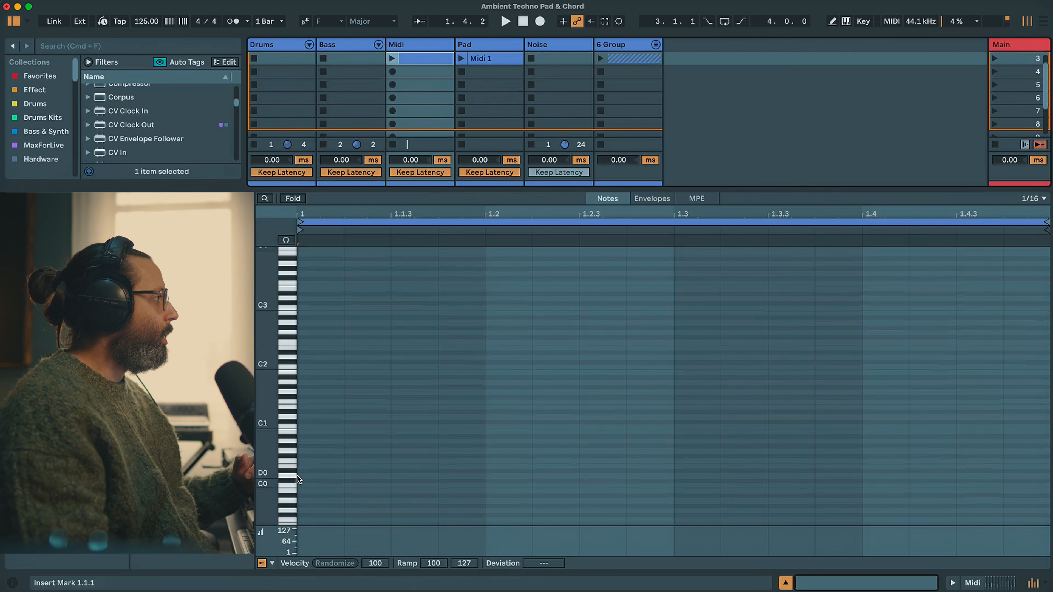
# - Add a one-bar F0 note to the Midi track's clip, transpose it up an octave to F1 and play it
pyautogui.moveTo(297, 479); pyautogui.dragTo(318, 457)
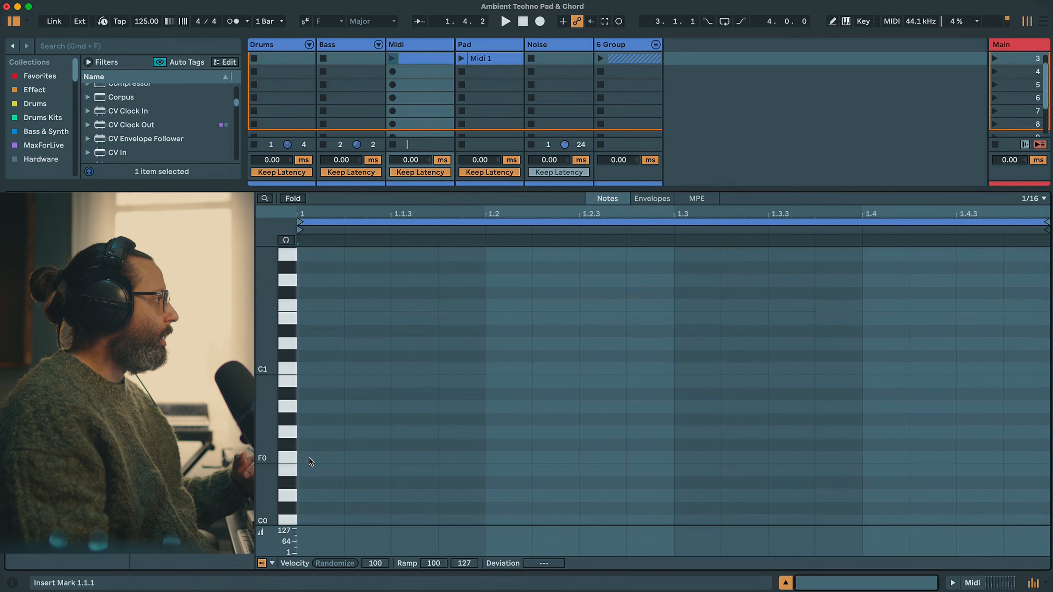
pyautogui.doubleClick(318, 457)
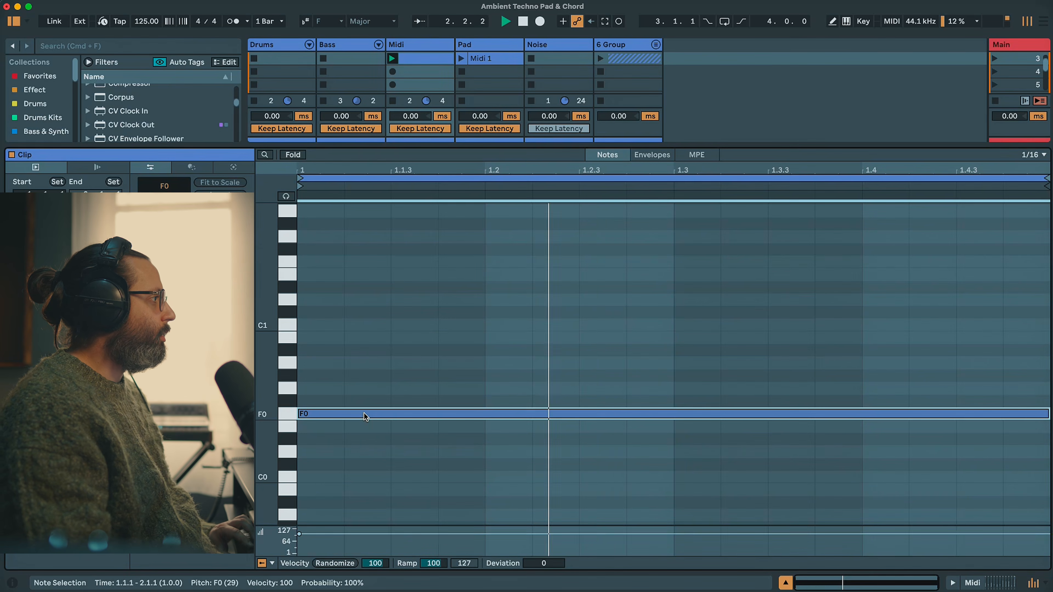
pyautogui.hotkey('shift', 'Up')
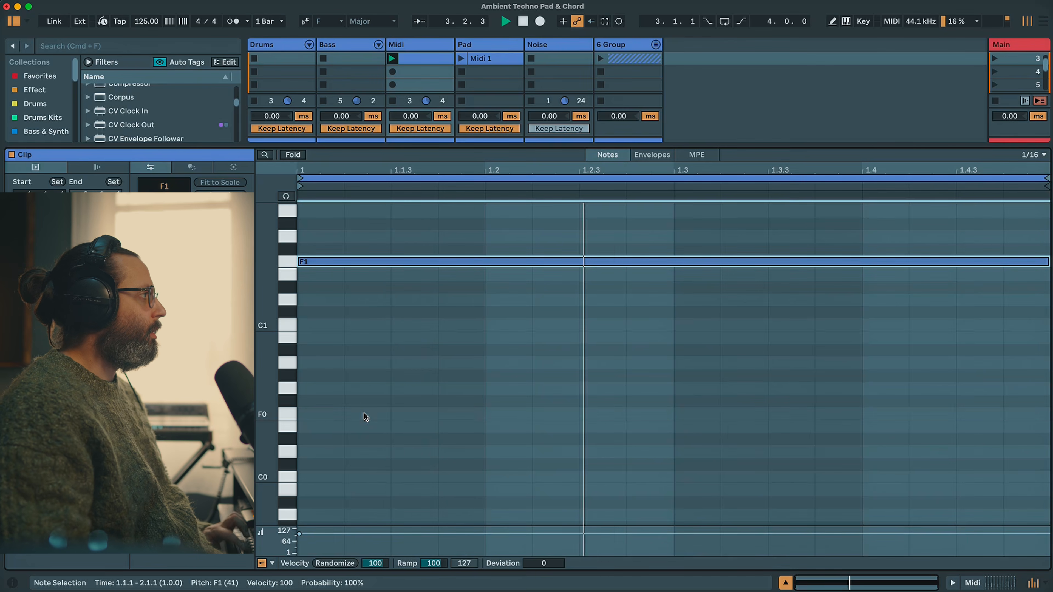
pyautogui.press('space')
pyautogui.press('space')
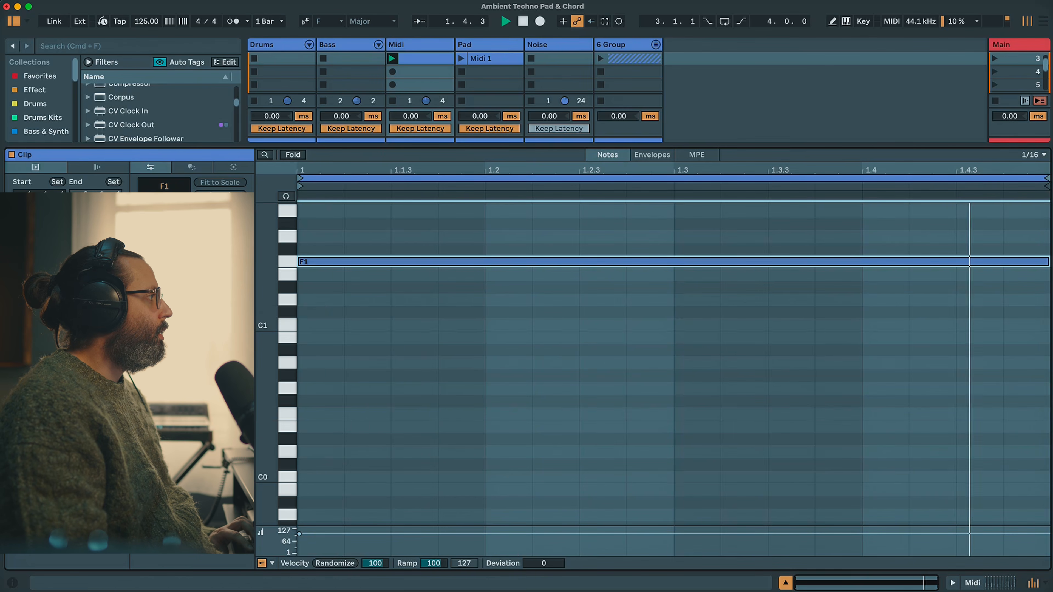
# - Stop playback, extend the Midi clip to four bars and stretch the F1 note across its full length
pyautogui.press('space')
pyautogui.press('Up')
pyautogui.press('Up')
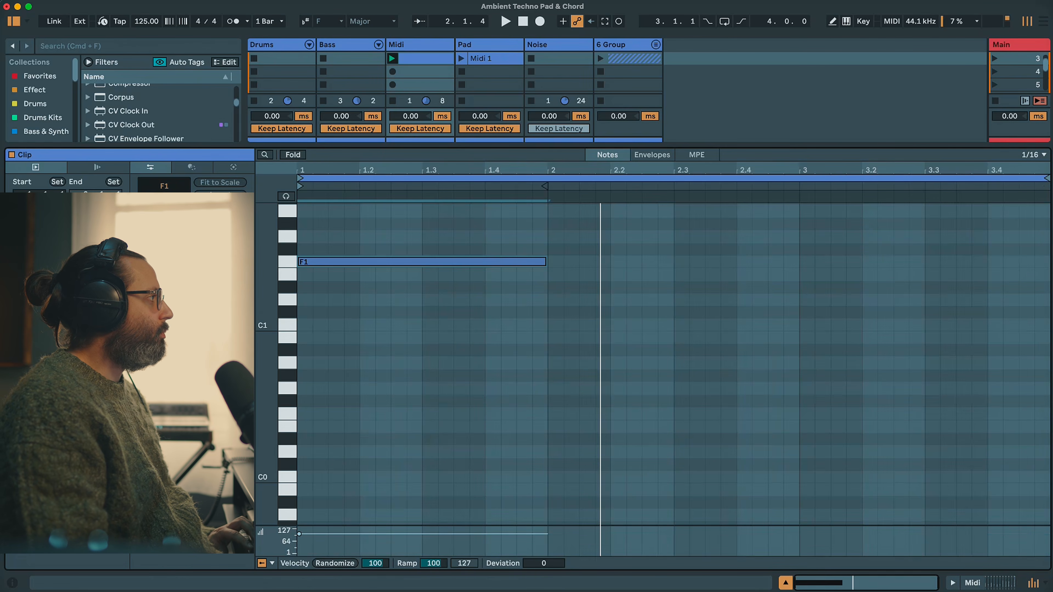
pyautogui.press('Up')
pyautogui.moveTo(483, 260); pyautogui.dragTo(1028, 266)
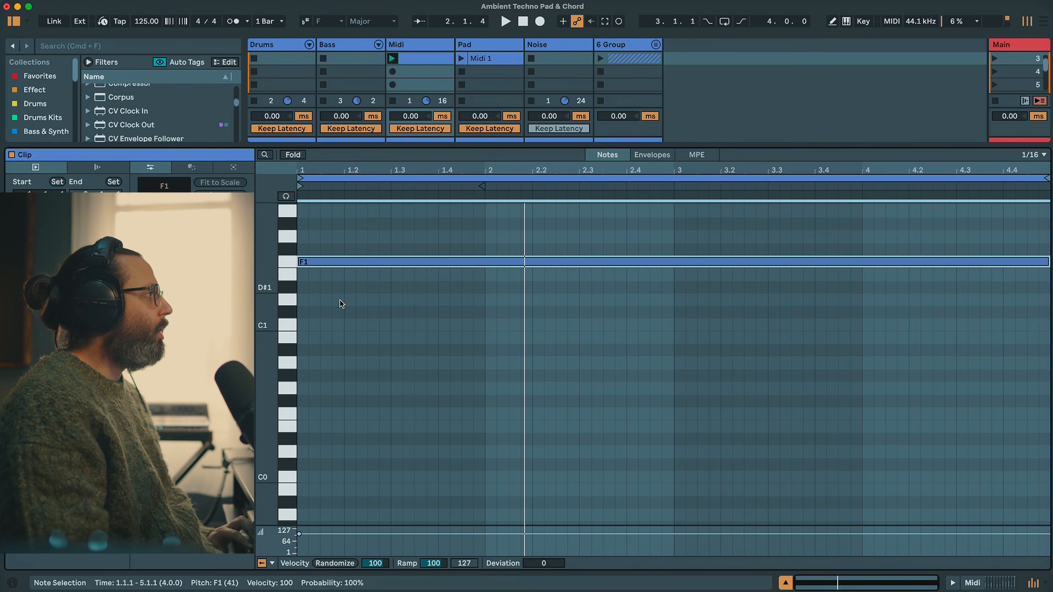
# - Add four-bar G#1 and C2 notes above the F1 note and play the chord
pyautogui.scroll(6, 293, 404)
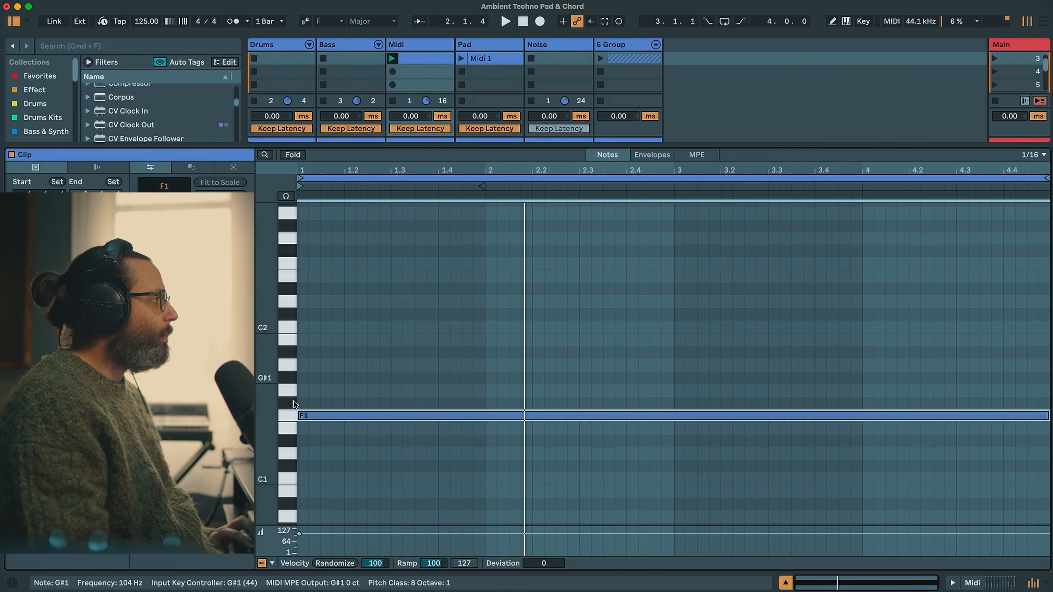
pyautogui.moveTo(308, 401); pyautogui.dragTo(307, 366)
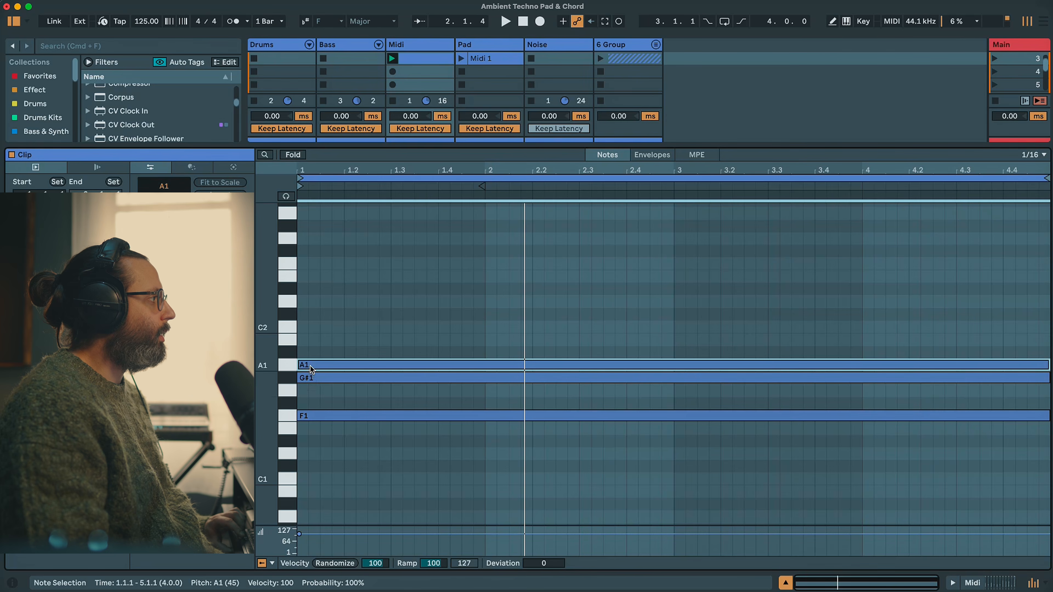
pyautogui.moveTo(311, 367); pyautogui.dragTo(314, 329)
pyautogui.press('space')
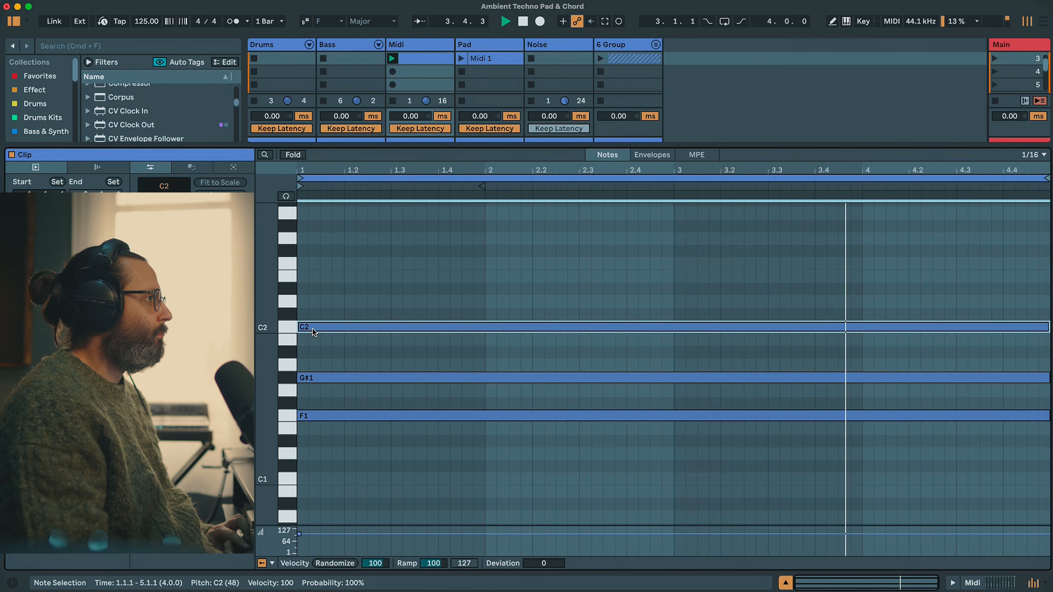
# - Move the G#1 note down to G1, raise it an octave to G2 and audition the chord
pyautogui.click(331, 378)
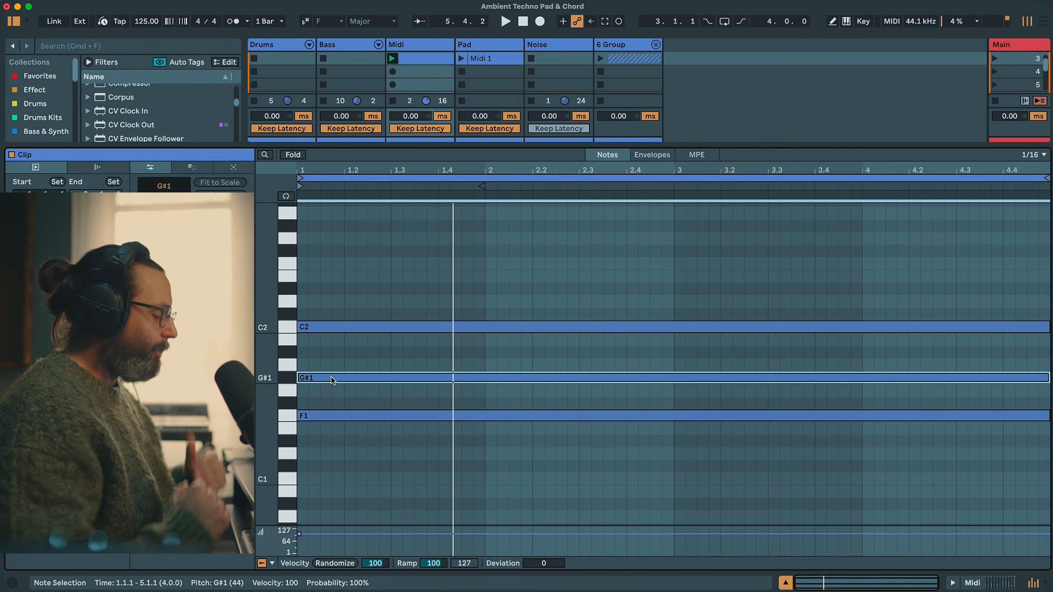
pyautogui.press('Down')
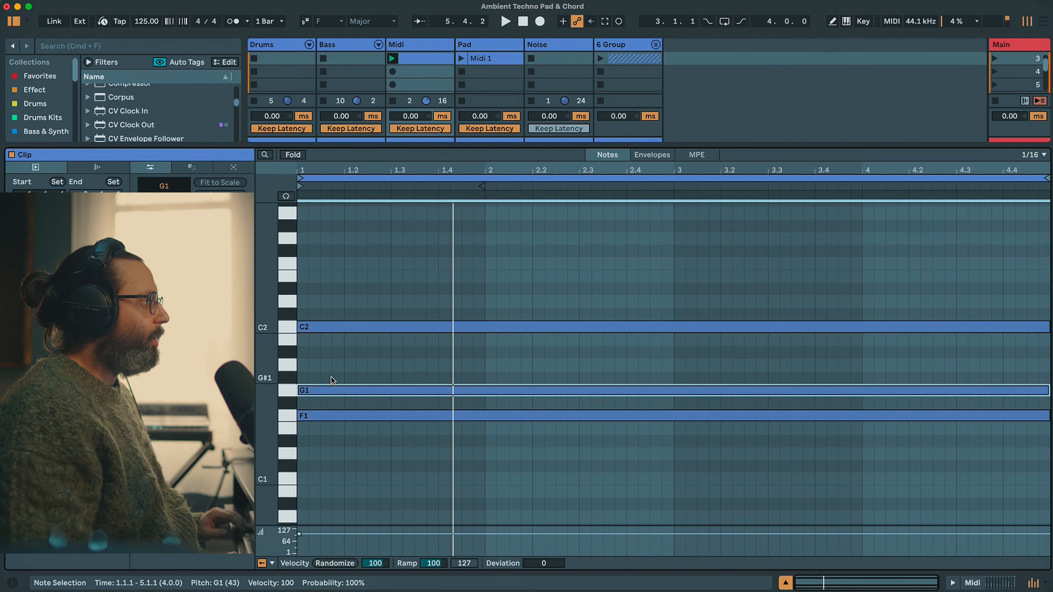
pyautogui.press('space')
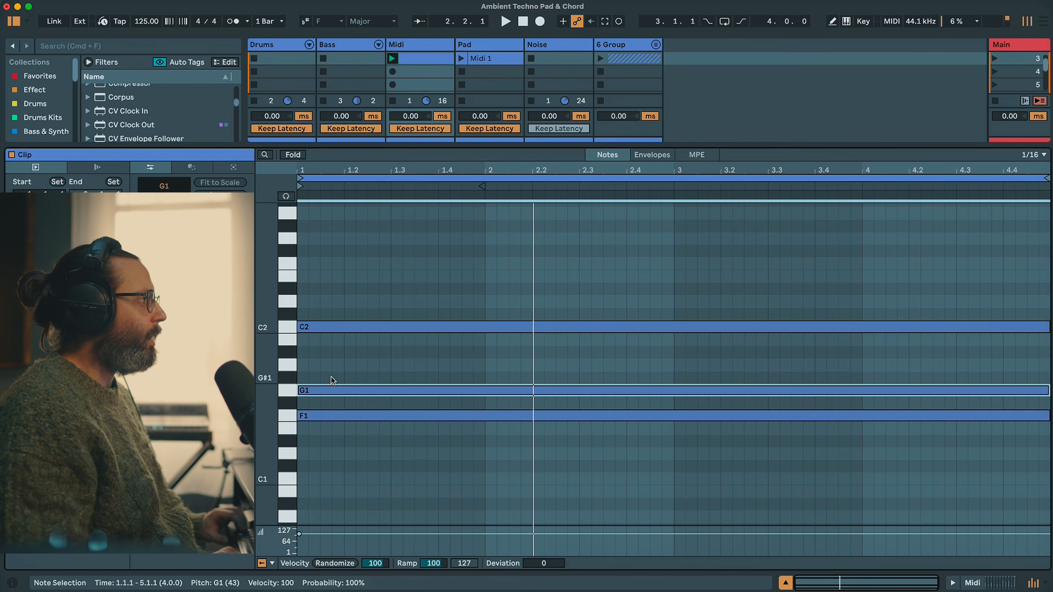
pyautogui.hotkey('shift', 'Up')
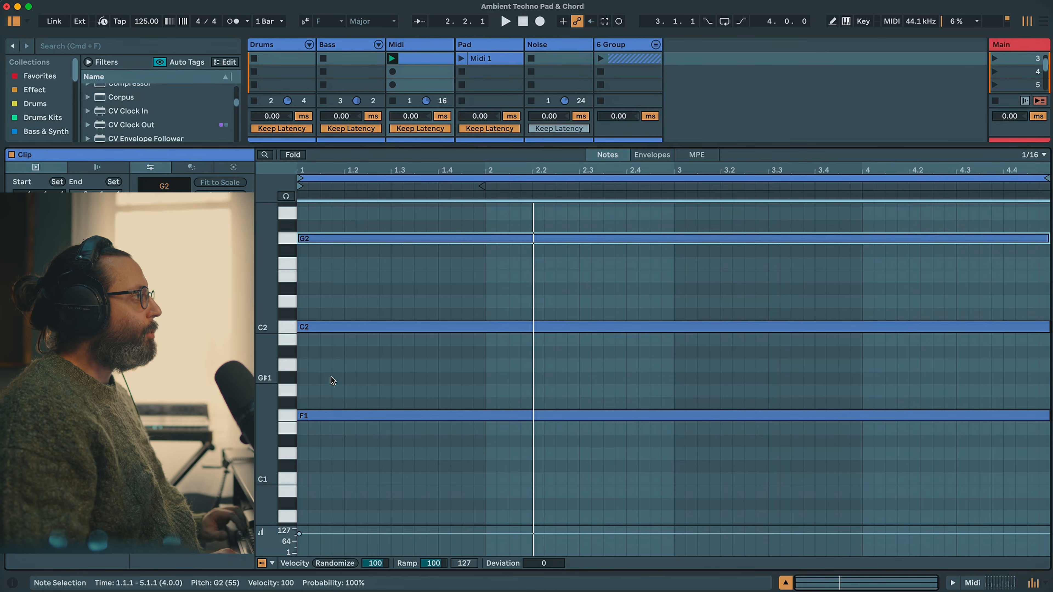
pyautogui.press('space')
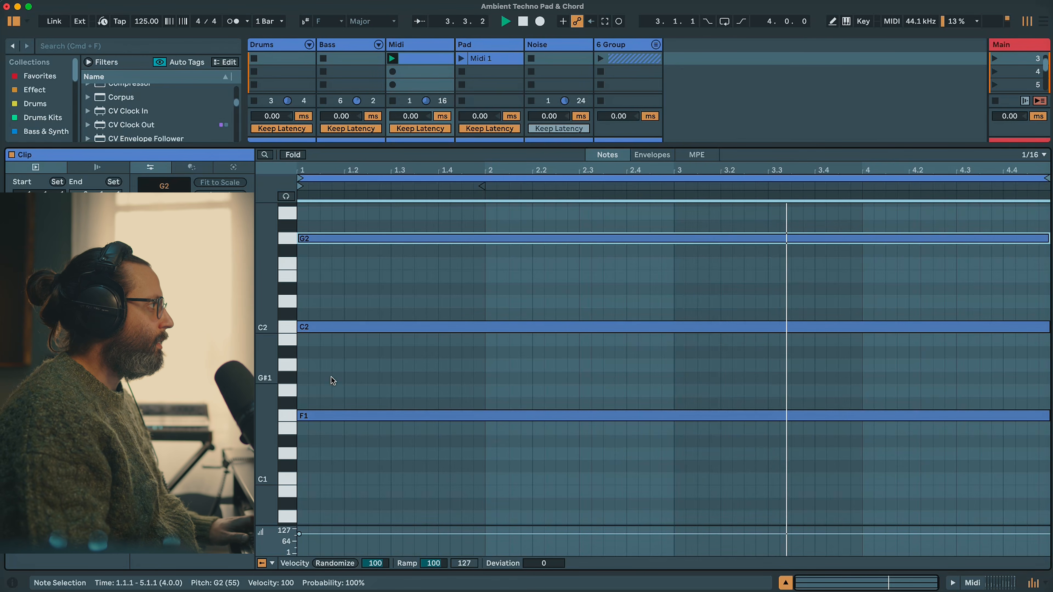
# - Add a four-bar D2 note between C2 and G2, shift it up to D#2 and play the chord
pyautogui.scroll(3, 312, 327)
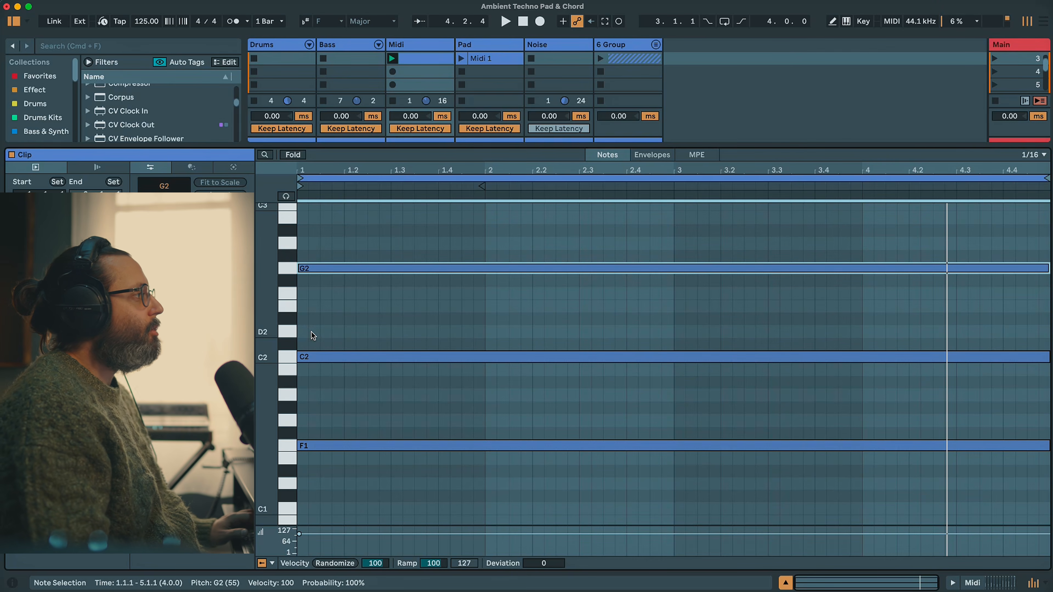
pyautogui.doubleClick(305, 331)
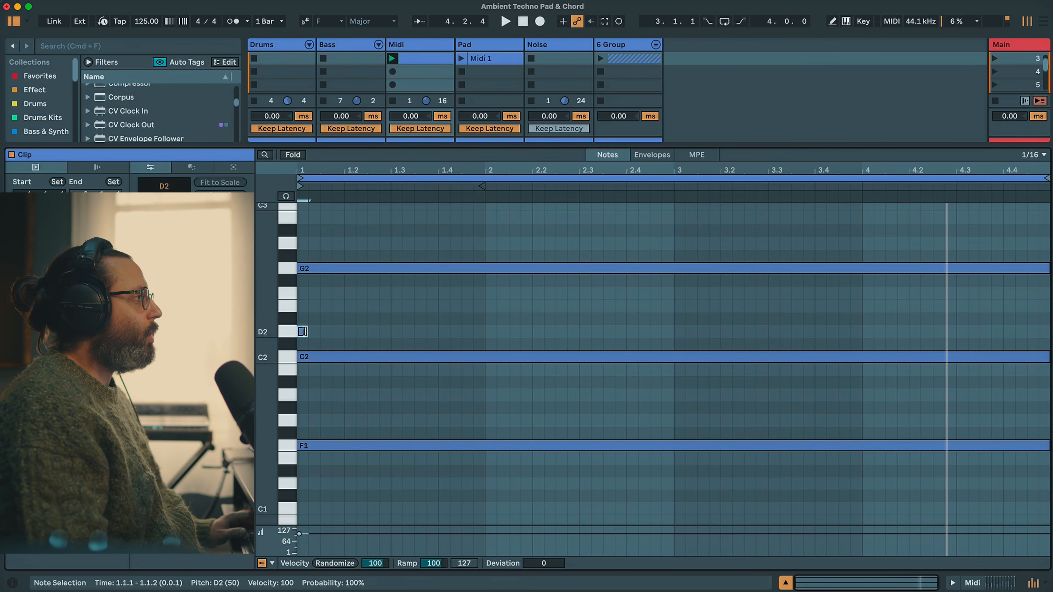
pyautogui.moveTo(305, 332); pyautogui.dragTo(1048, 331)
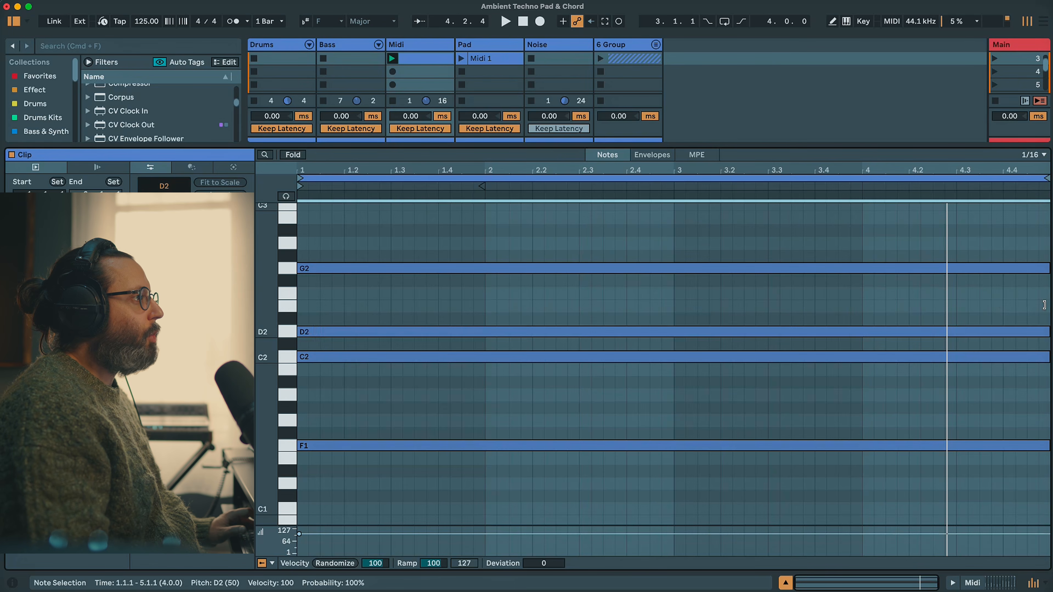
pyautogui.moveTo(325, 332); pyautogui.dragTo(325, 324)
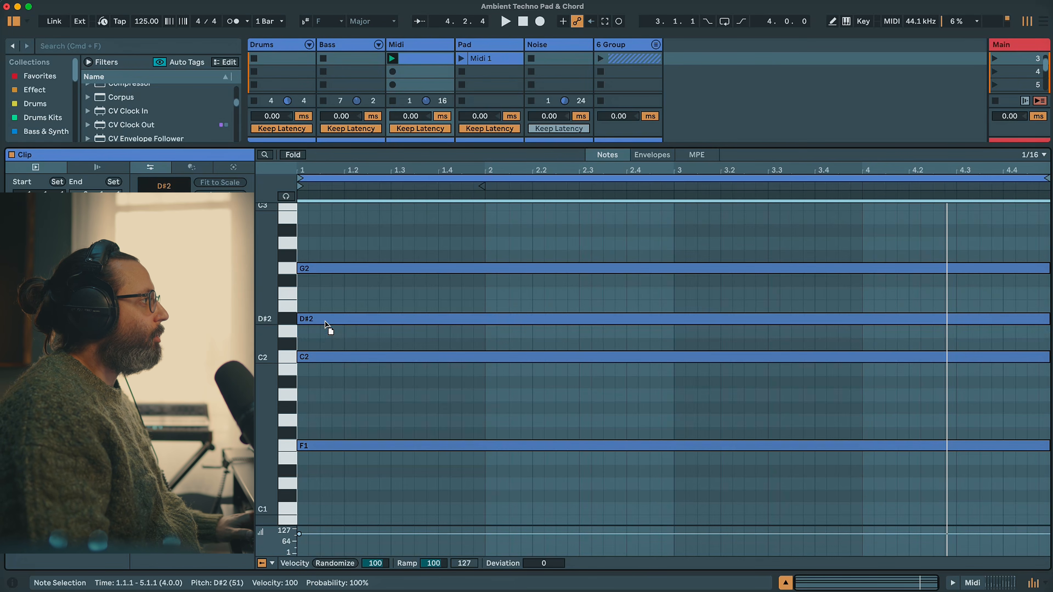
pyautogui.press('space')
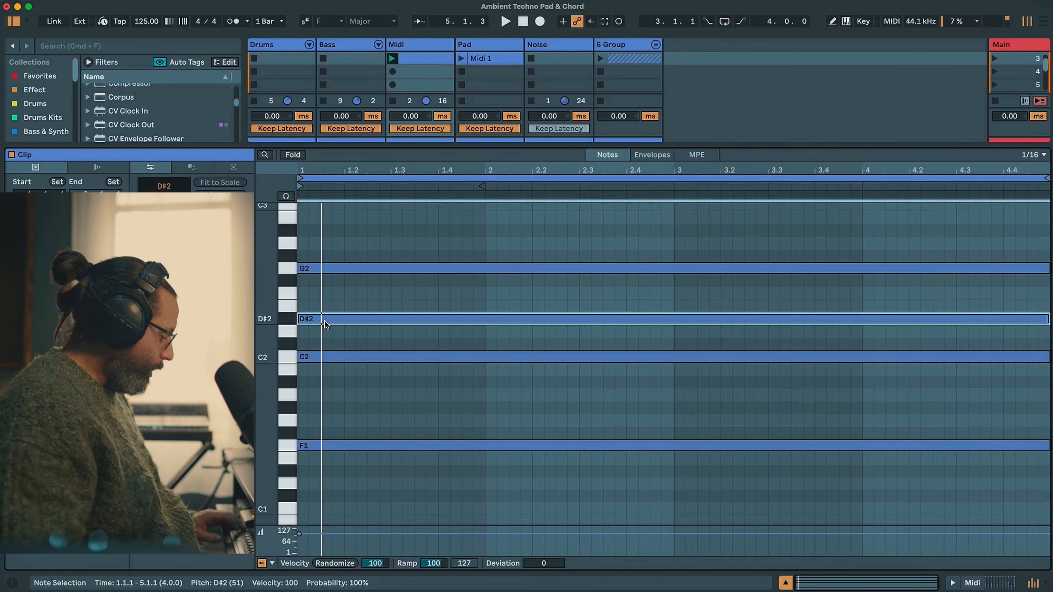
# - Raise the D#2 note an octave to D#3, then lower it to A#2 while auditioning the chord
pyautogui.hotkey('shift', 'Up')
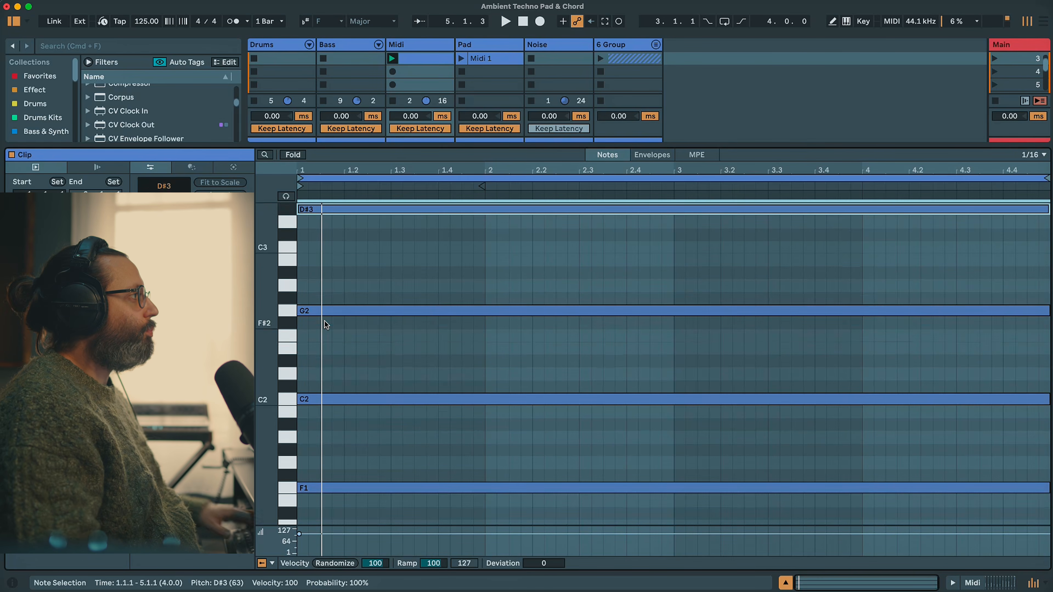
pyautogui.moveTo(266, 400); pyautogui.dragTo(245, 401)
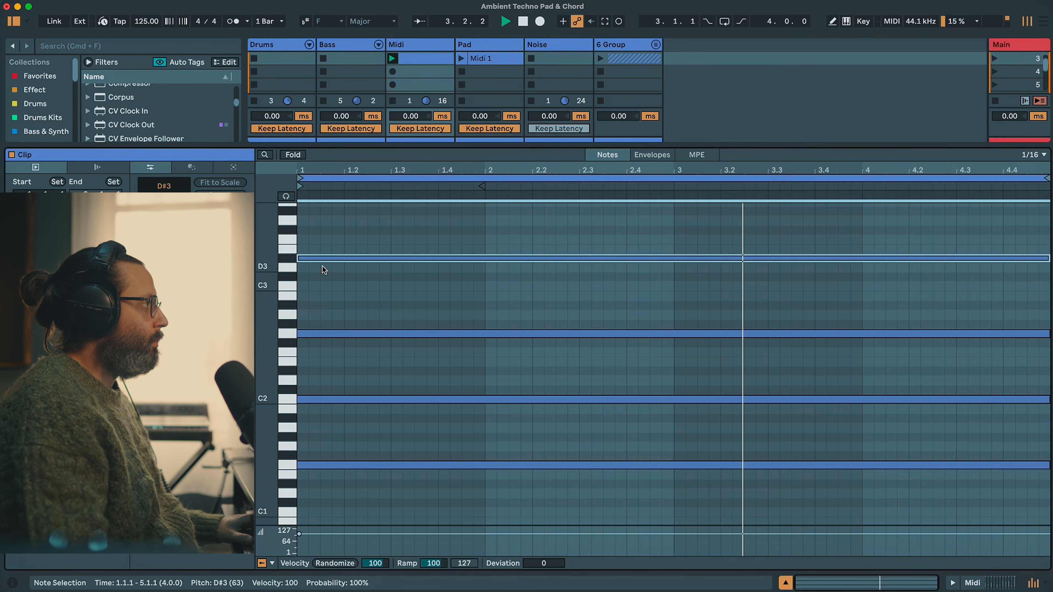
pyautogui.press('Down')
pyautogui.press('Down')
pyautogui.press('Down')
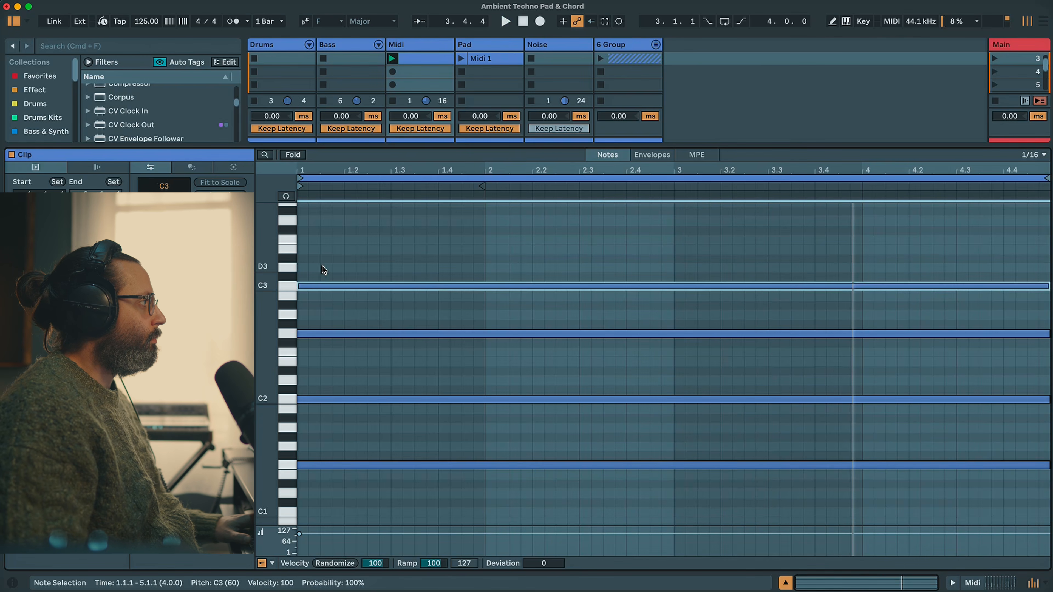
pyautogui.press('Down')
pyautogui.press('Down')
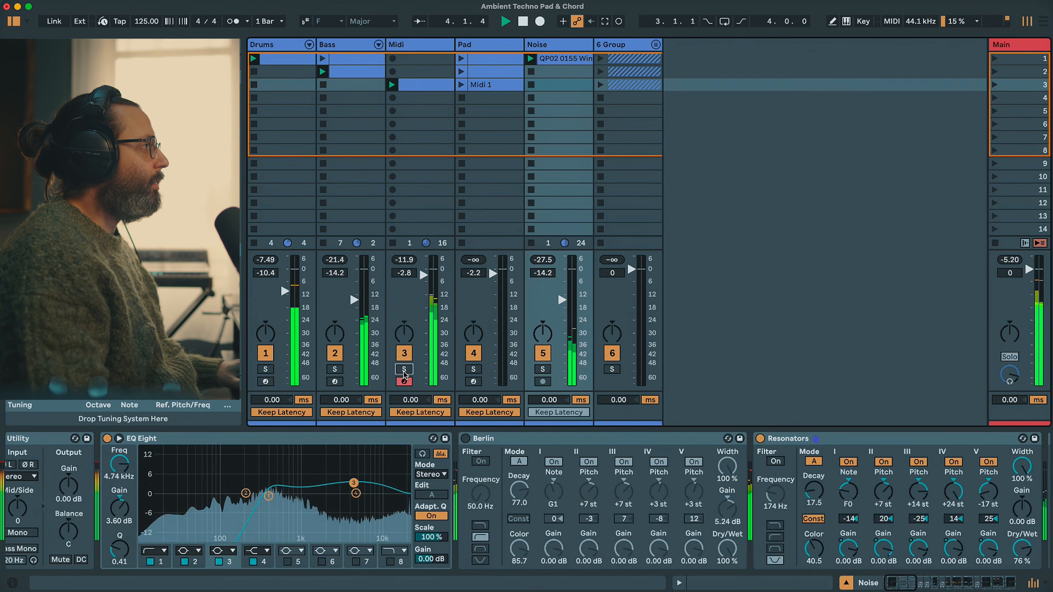
# - Solo the Midi track and duplicate its clip's loop to eight bars
pyautogui.click(404, 369)
pyautogui.click(404, 370)
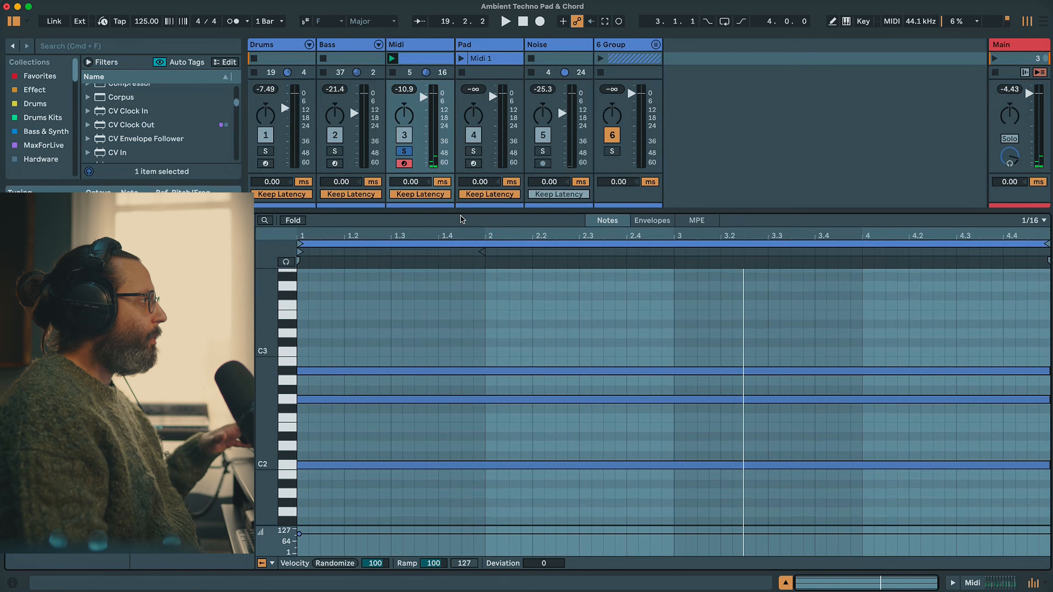
pyautogui.moveTo(266, 365); pyautogui.dragTo(246, 365)
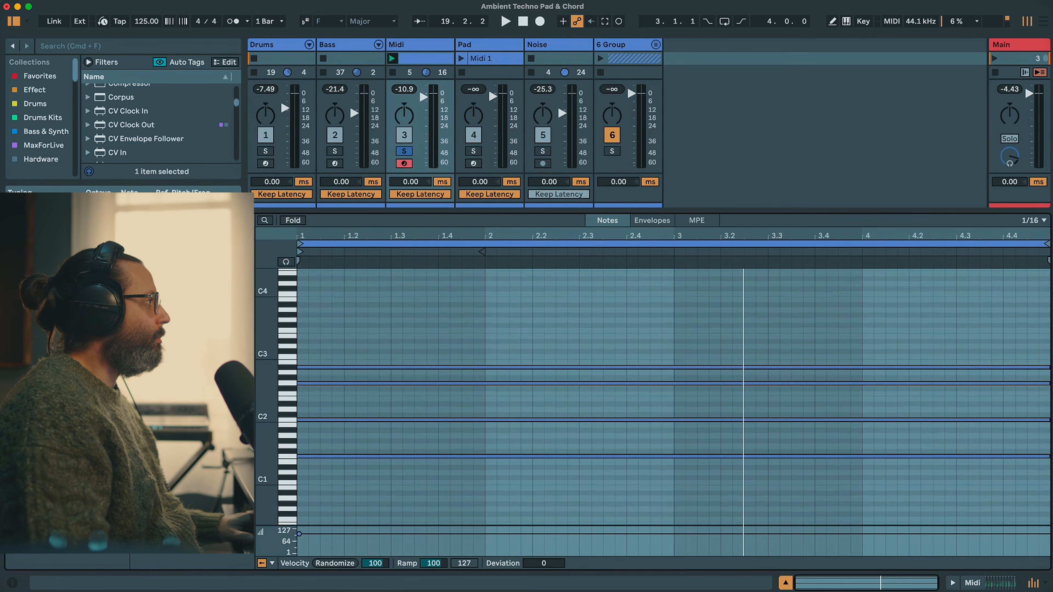
pyautogui.press('shift+super+d')
# - Lower the G2 note in bars 5 to 8 of the clip to F2
pyautogui.click(687, 419)
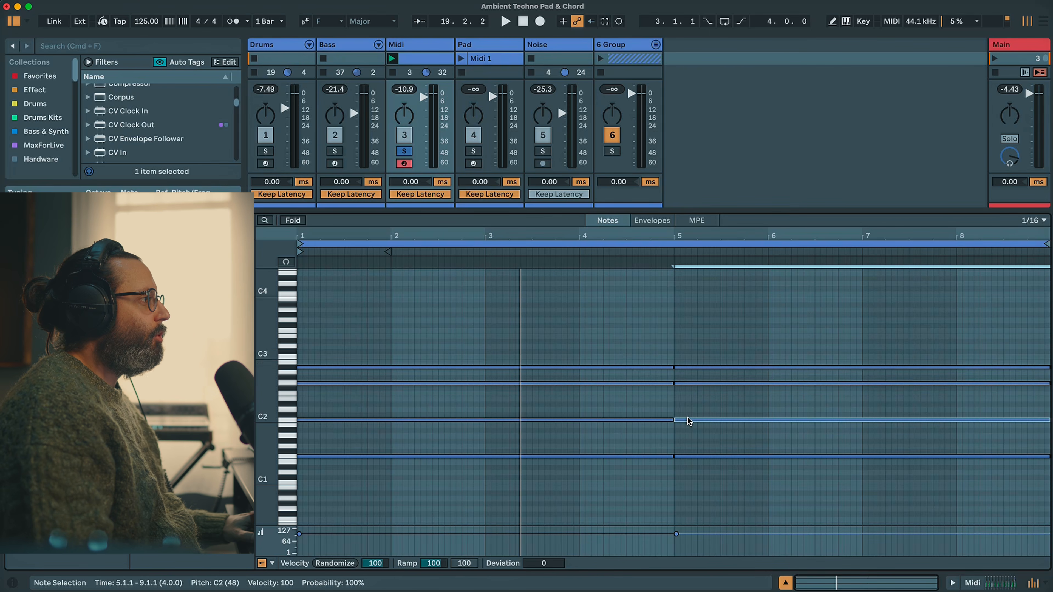
pyautogui.click(691, 384)
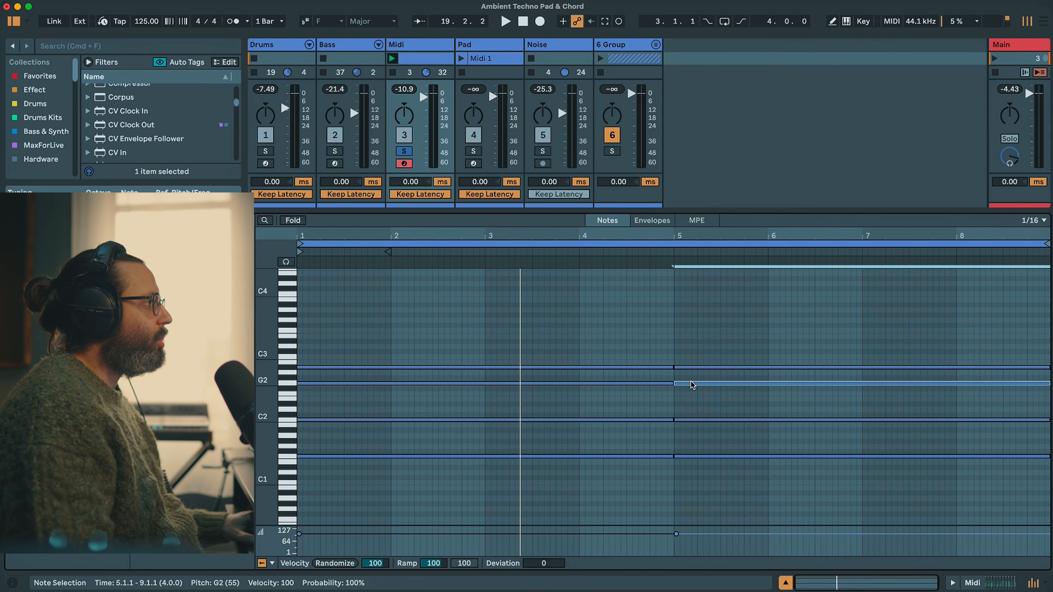
pyautogui.press('Down')
pyautogui.press('Down')
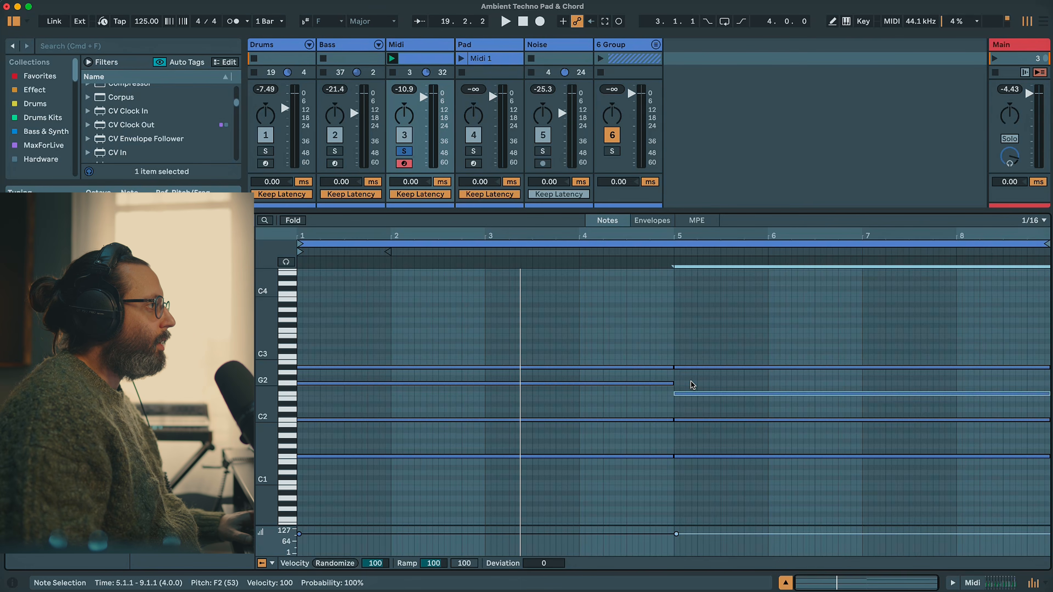
# - Play back the eight-bar chord clip on the Midi track and duplicate its loop to 16 bars
pyautogui.press('space')
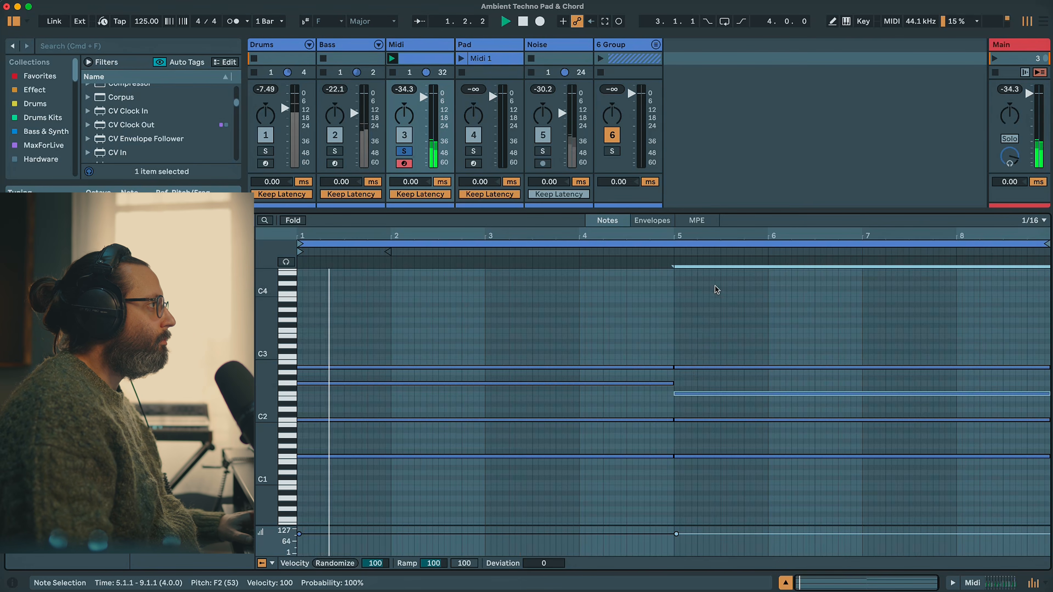
pyautogui.click(669, 248)
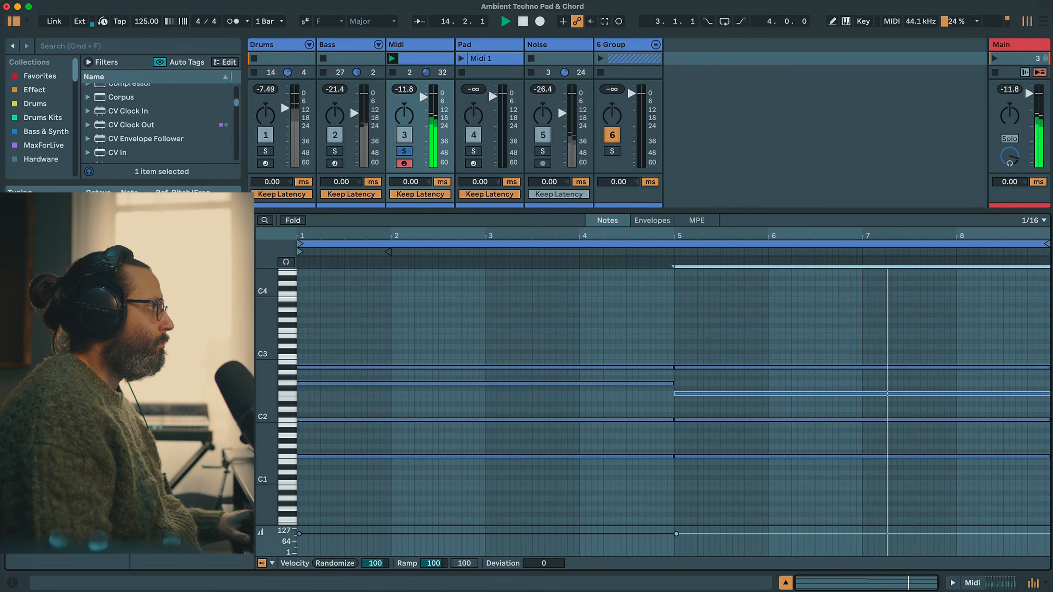
pyautogui.press('-')
pyautogui.click(759, 425)
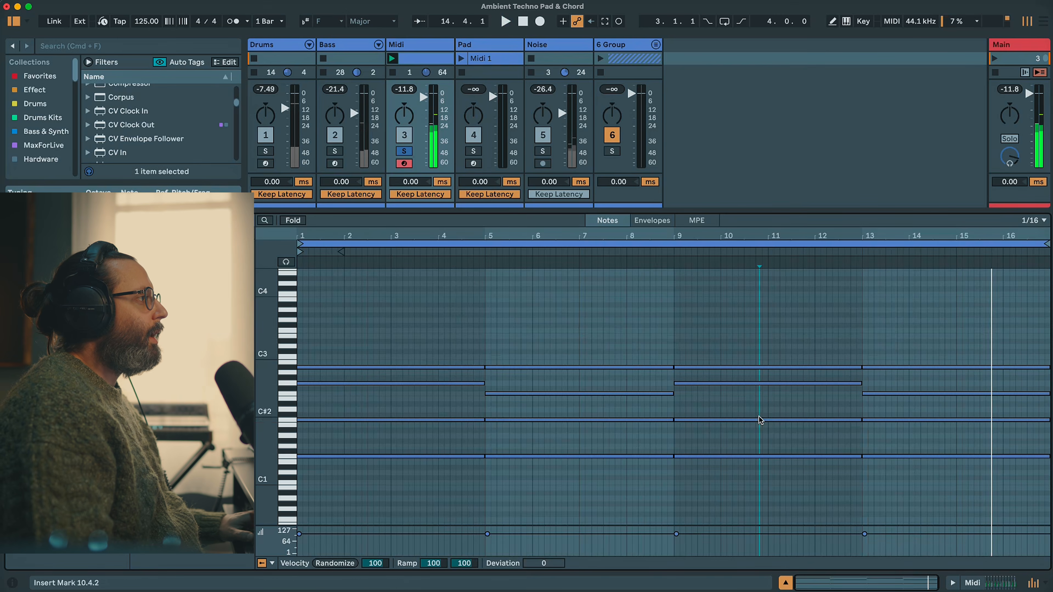
# - Merge the repeated A#2 notes and the two lowest pitches into sustained notes spanning all 16 bars
pyautogui.moveTo(462, 496)
pyautogui.mouseDown()
pyautogui.moveTo(461, 409)
pyautogui.moveTo(1047, 428)
pyautogui.mouseUp()
pyautogui.moveTo(471, 397); pyautogui.dragTo(478, 357)
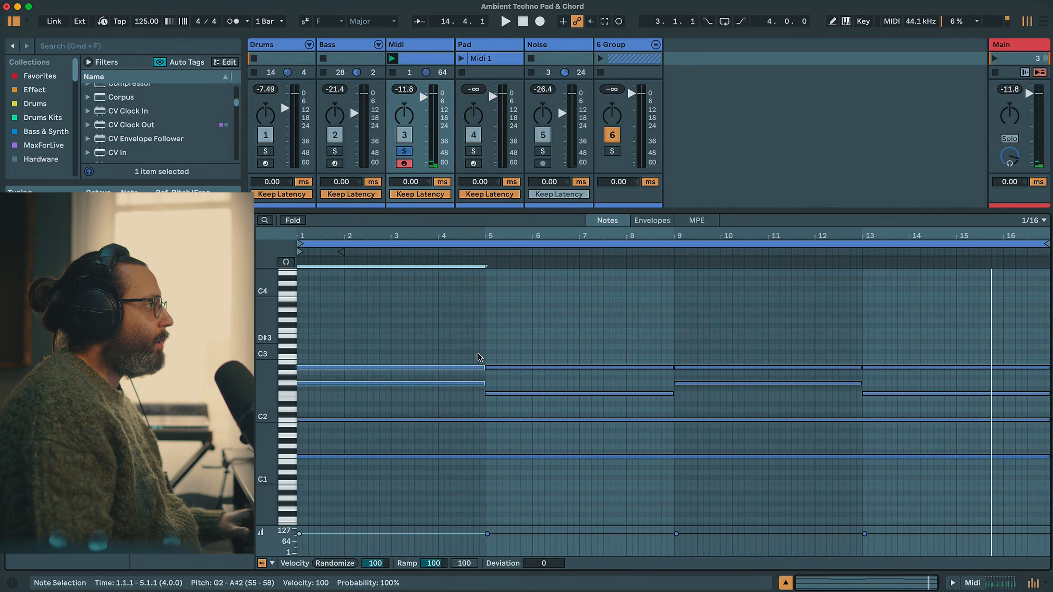
pyautogui.click(470, 373)
pyautogui.click(480, 367)
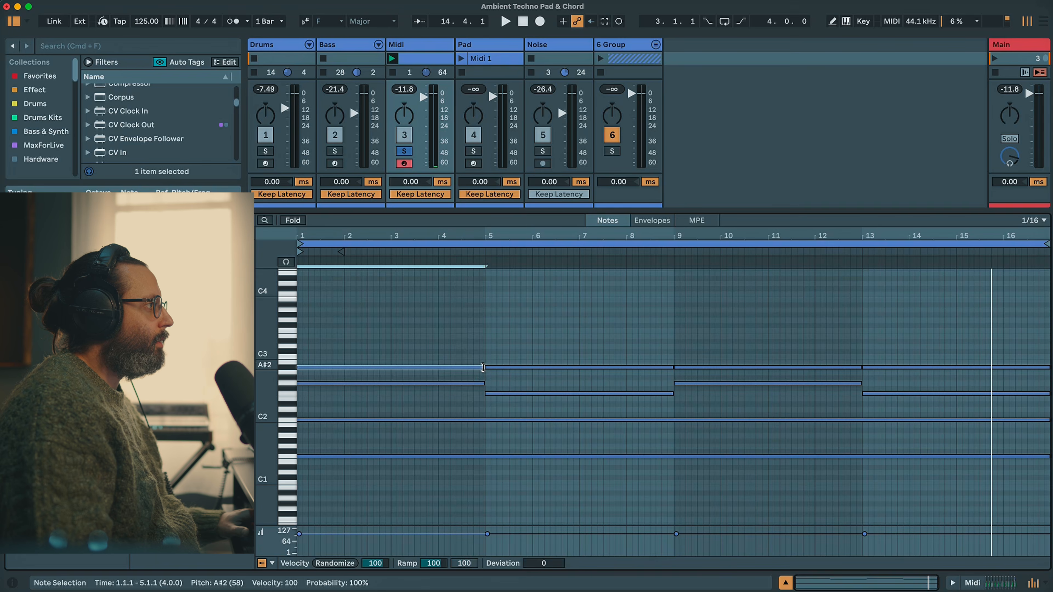
pyautogui.moveTo(483, 367); pyautogui.dragTo(1049, 367)
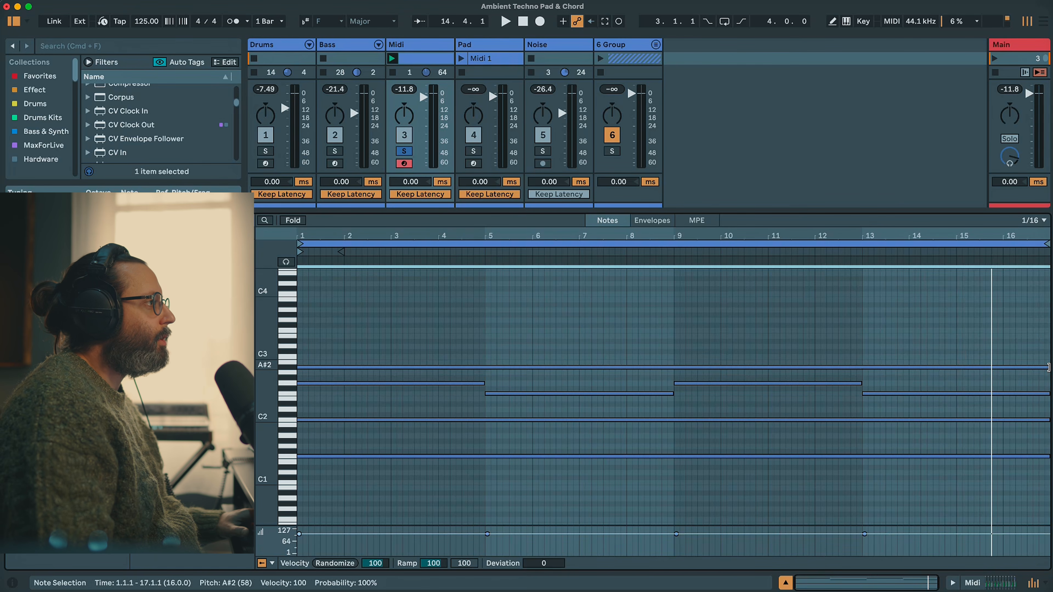
# - Raise the G2 note in bars 9 to 12 to C3 and play back the clip
pyautogui.click(750, 387)
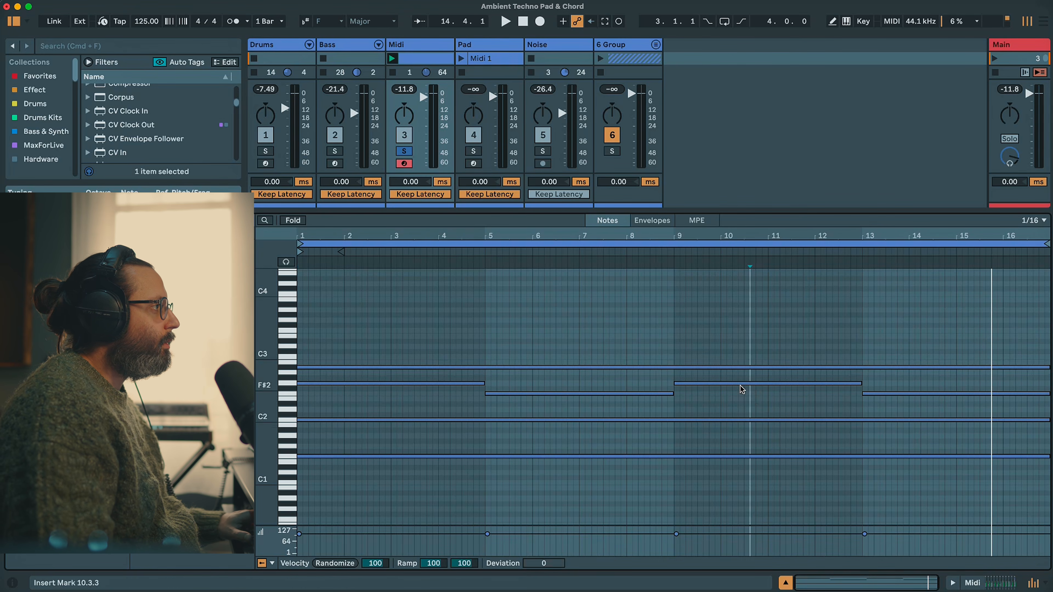
pyautogui.moveTo(739, 382); pyautogui.dragTo(742, 358)
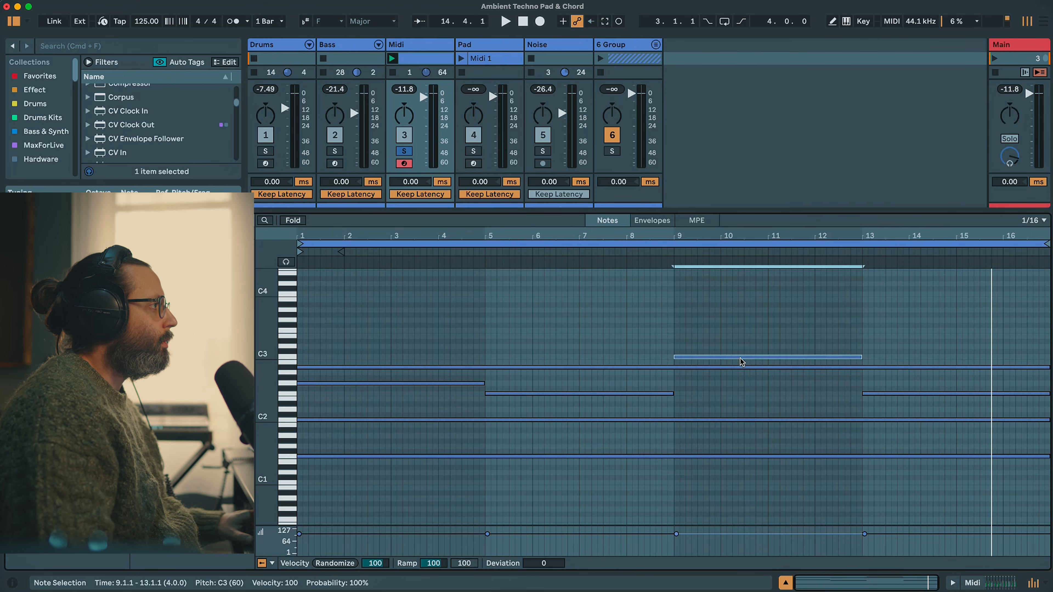
pyautogui.click(585, 248)
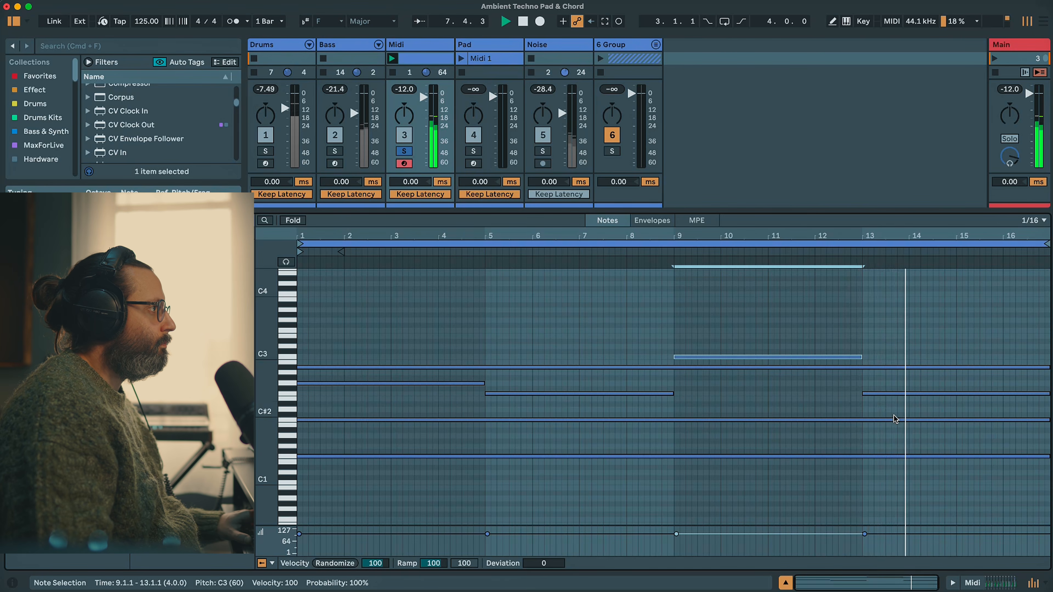
pyautogui.press('space')
# - Raise the G2 note in bars 1 to 4 and both F2 notes by one octave and audition the clip
pyautogui.moveTo(895, 416); pyautogui.dragTo(469, 376)
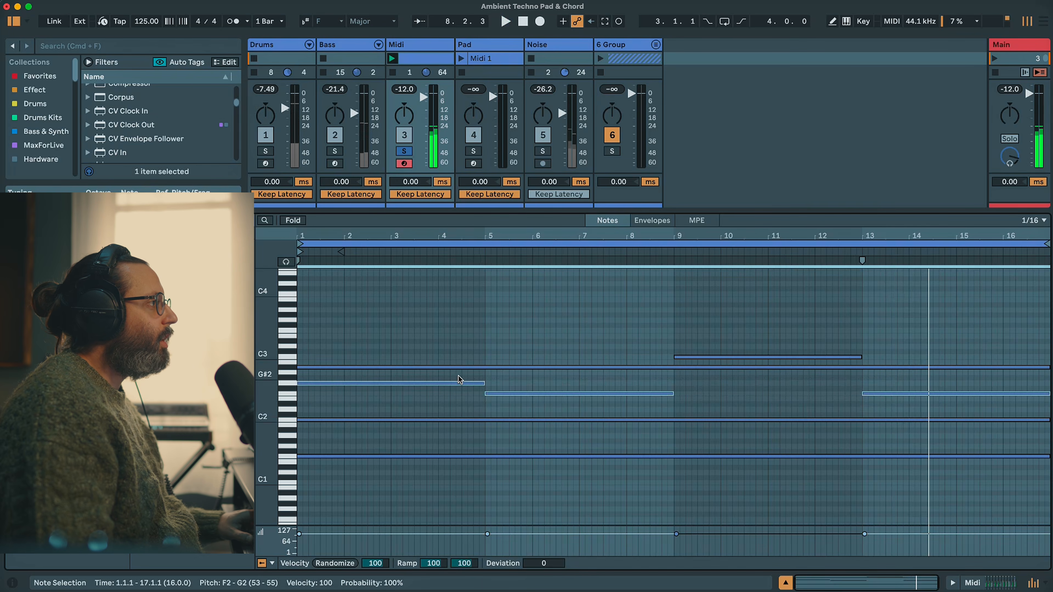
pyautogui.hotkey('shift', 'Up')
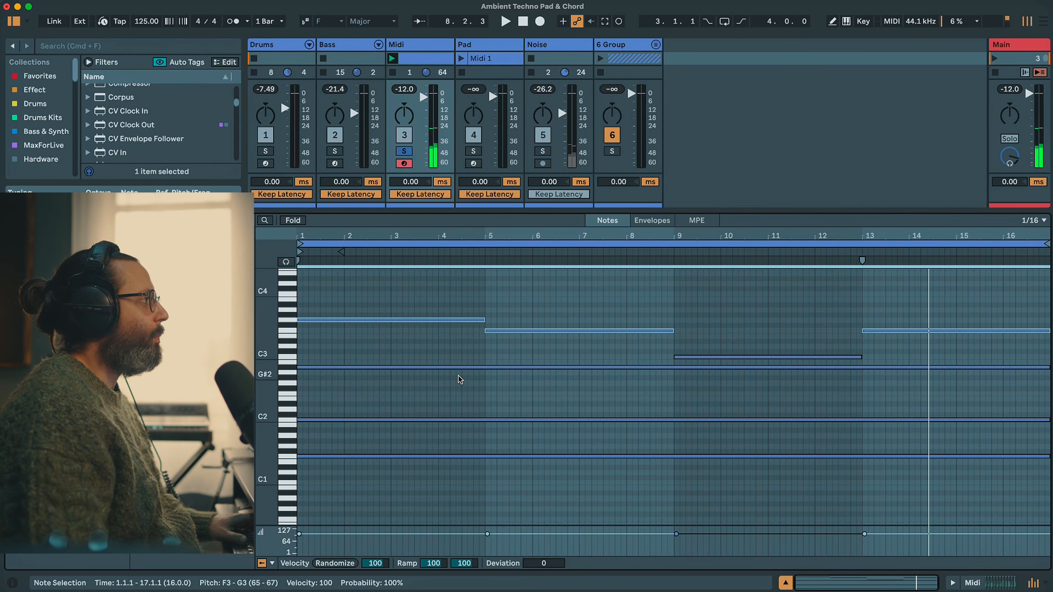
pyautogui.press('space')
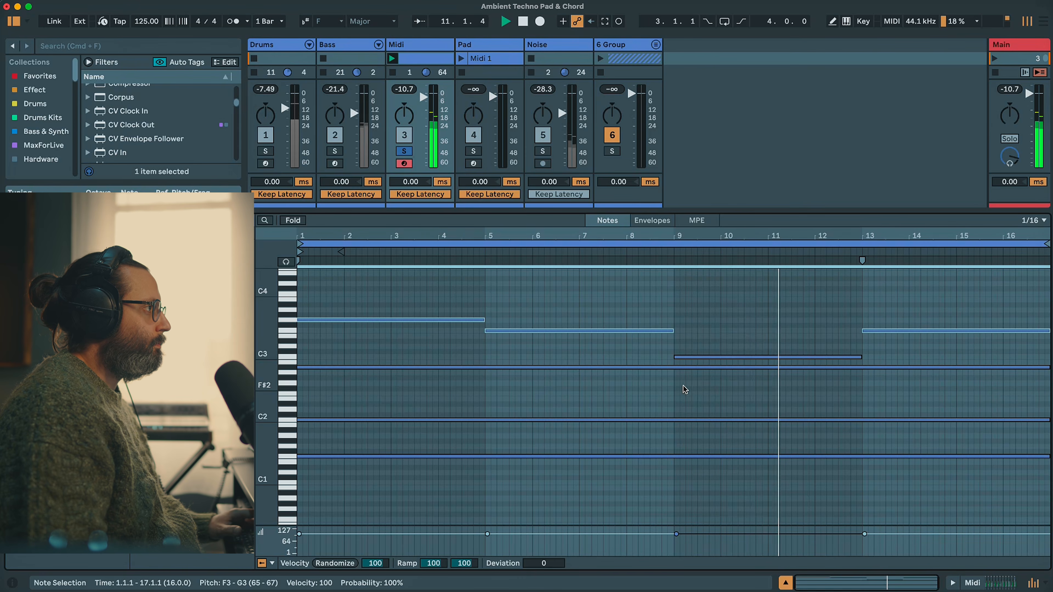
# - Lower the F3 note in bars 13 to 16 to D3, trying it a semitone higher during playback
pyautogui.click(899, 350)
pyautogui.click(900, 331)
pyautogui.press('Down')
pyautogui.press('Down')
pyautogui.press('Down')
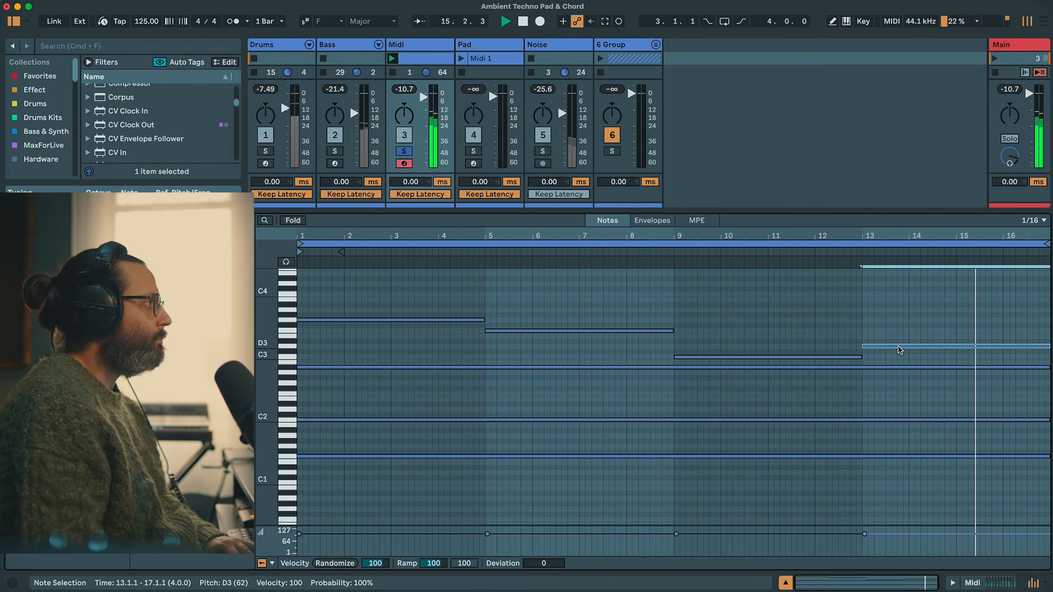
pyautogui.press('Up')
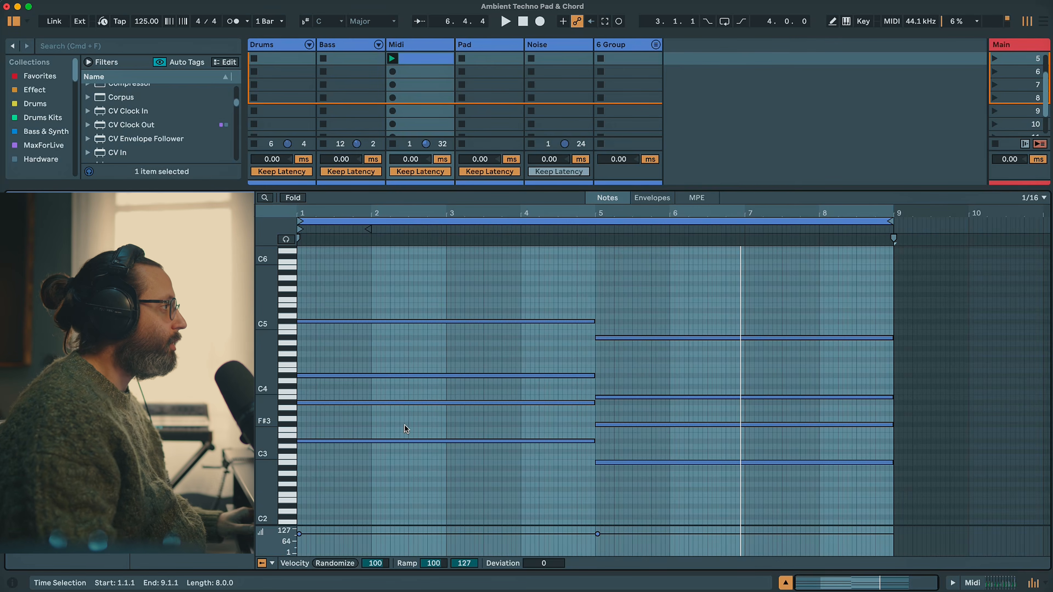
# - Audition the other eight-bar chord clip, lower all its notes by one octave and restart playback
pyautogui.press('space')
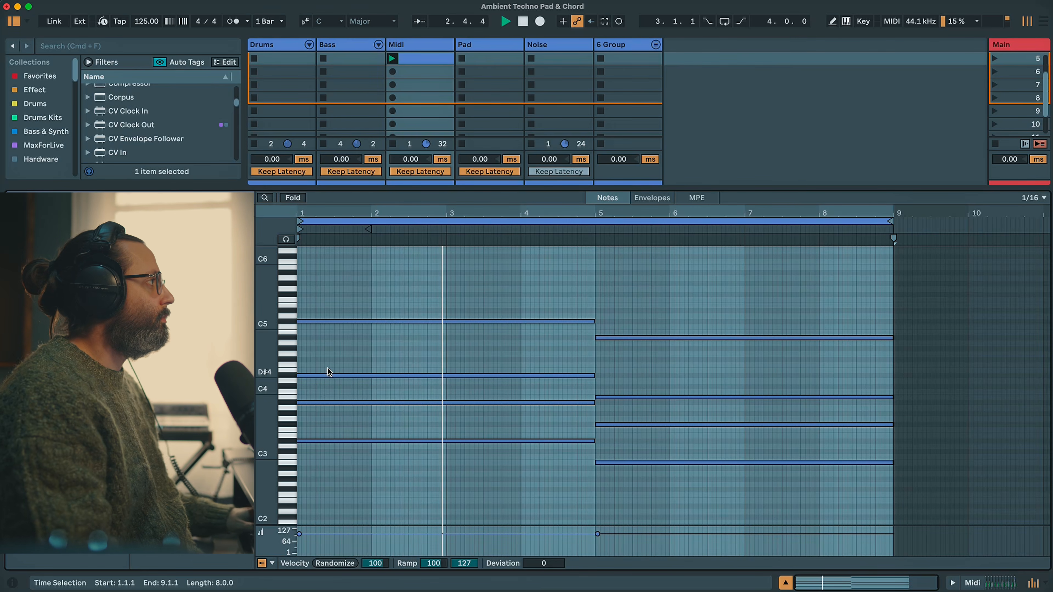
pyautogui.click(712, 497)
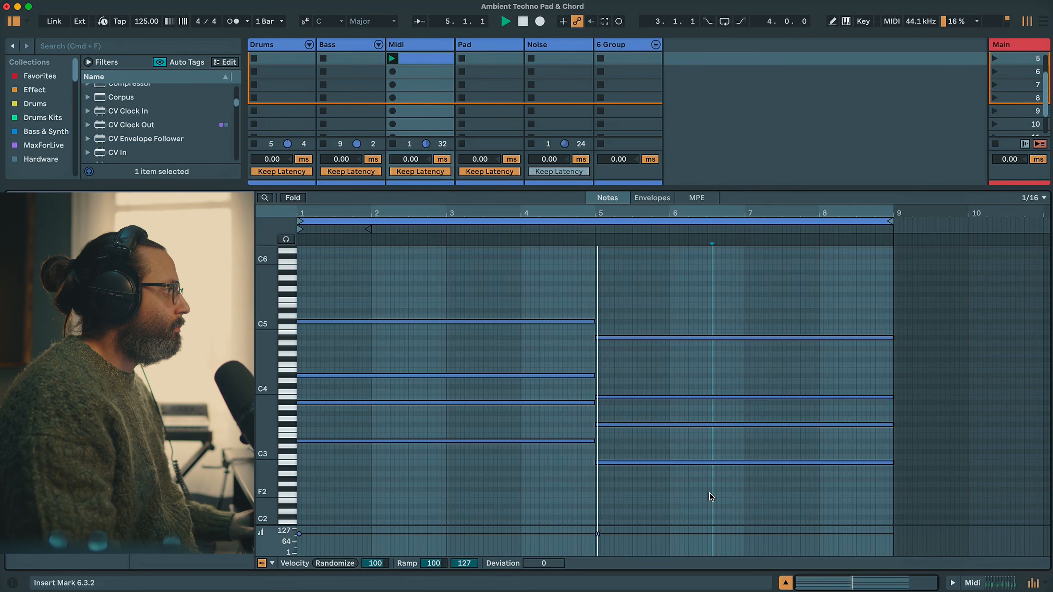
pyautogui.moveTo(707, 501); pyautogui.dragTo(529, 246)
pyautogui.hotkey('shift', 'Down')
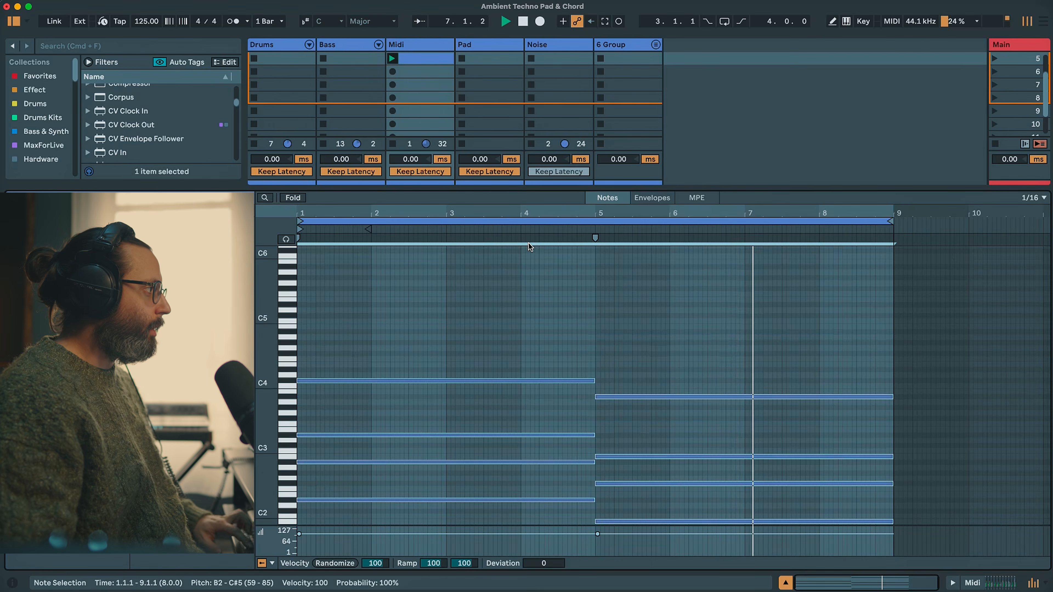
pyautogui.press('space')
pyautogui.press('space')
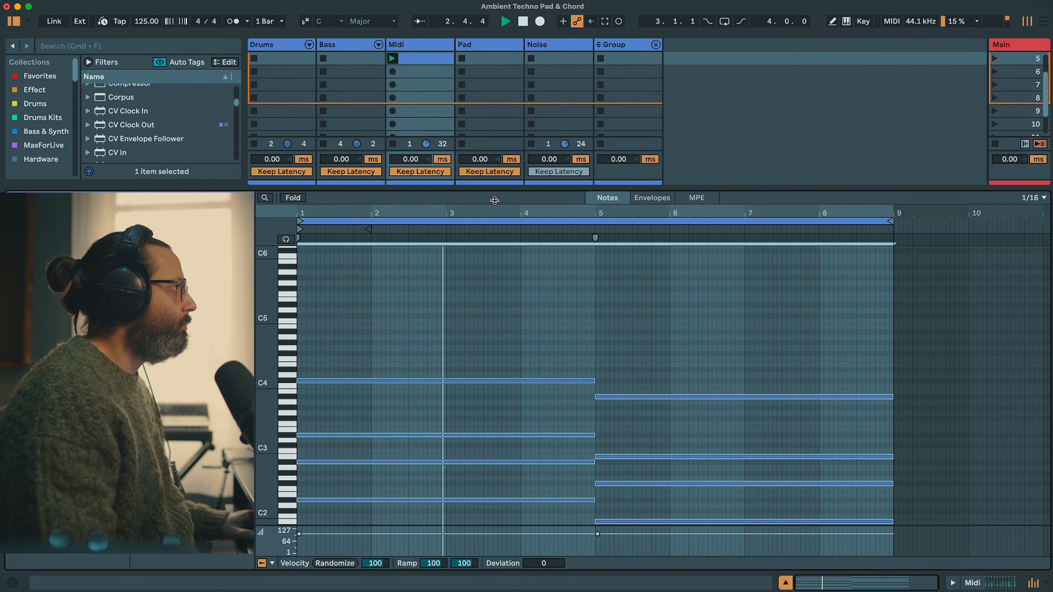
# - Enlarge the mixer area, unsolo the Midi track to hear the full mix and deactivate the Noise track
pyautogui.moveTo(494, 200); pyautogui.dragTo(494, 415)
pyautogui.click(404, 342)
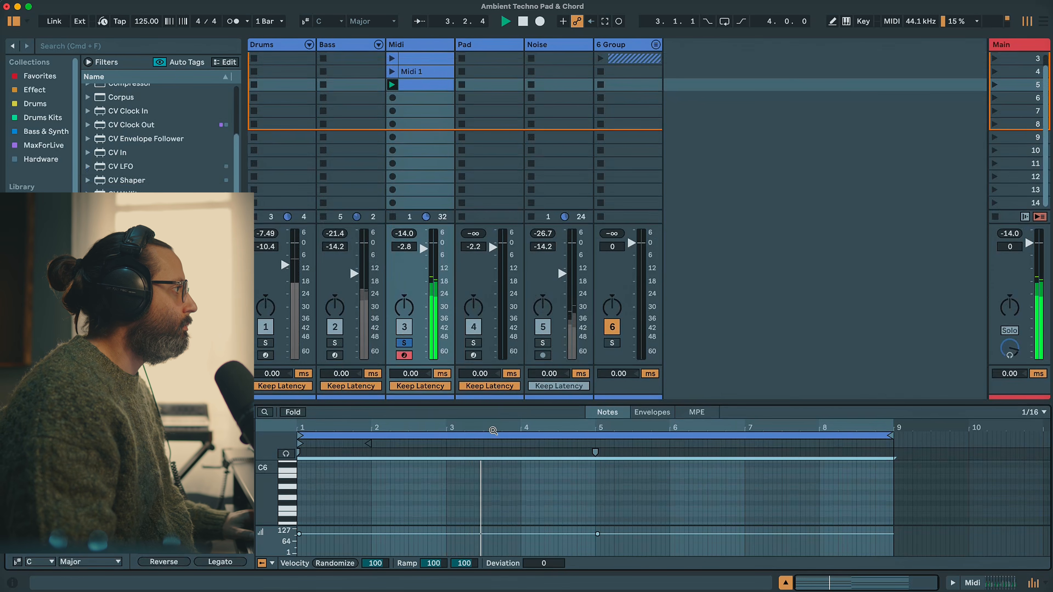
pyautogui.click(404, 343)
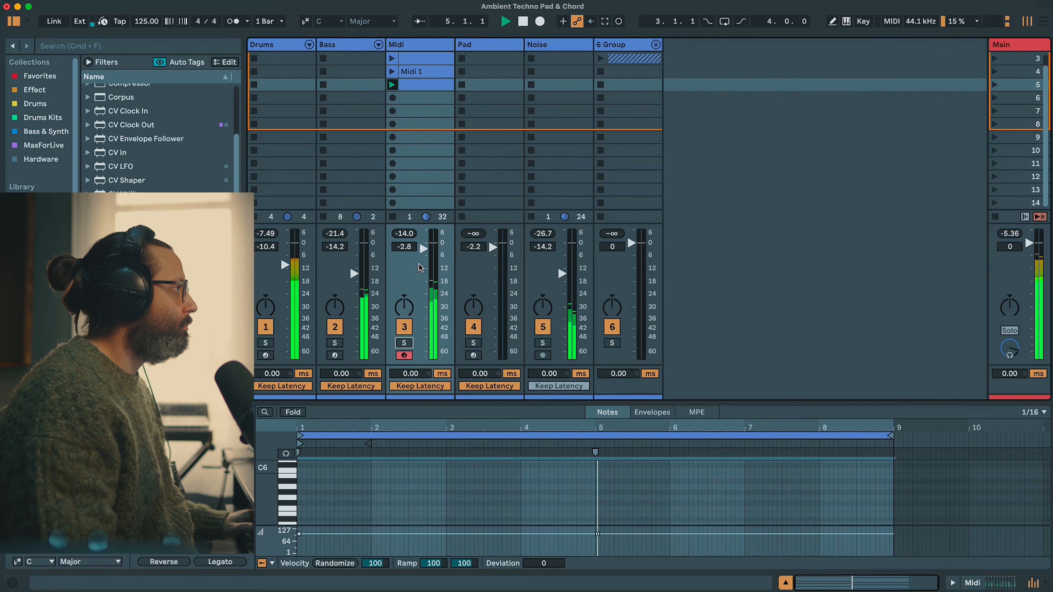
pyautogui.click(545, 331)
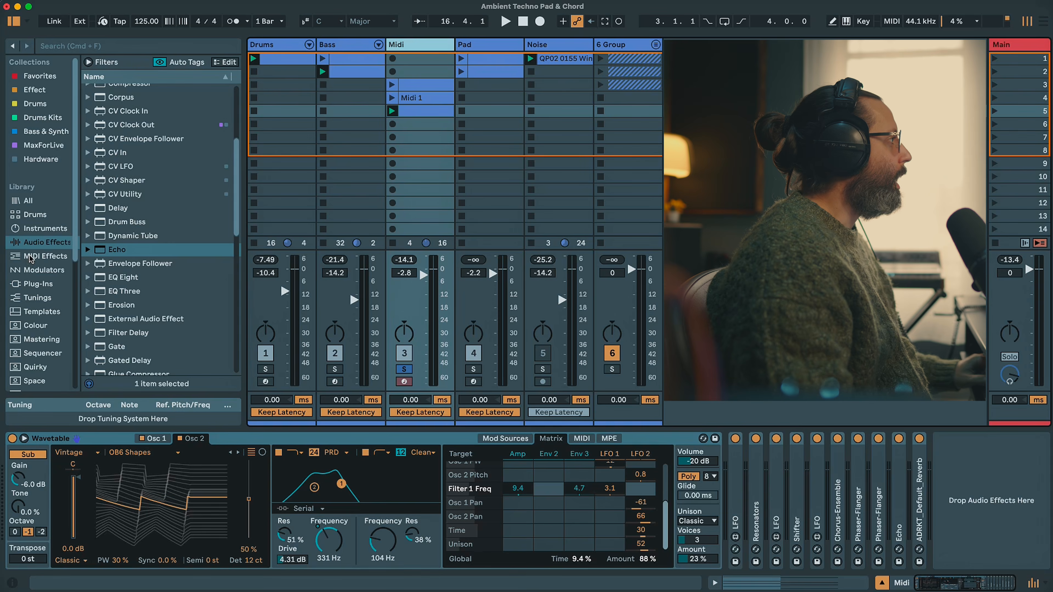
# - Insert the Chord MIDI effect before Wavetable on the Midi track and widen the browser to read its presets
pyautogui.click(45, 256)
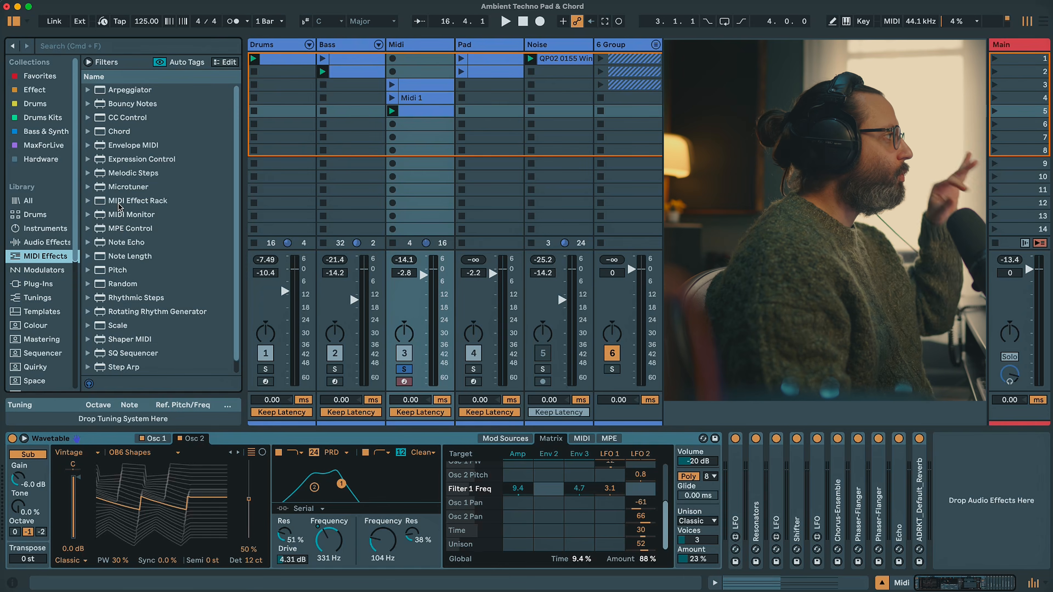
pyautogui.click(119, 131)
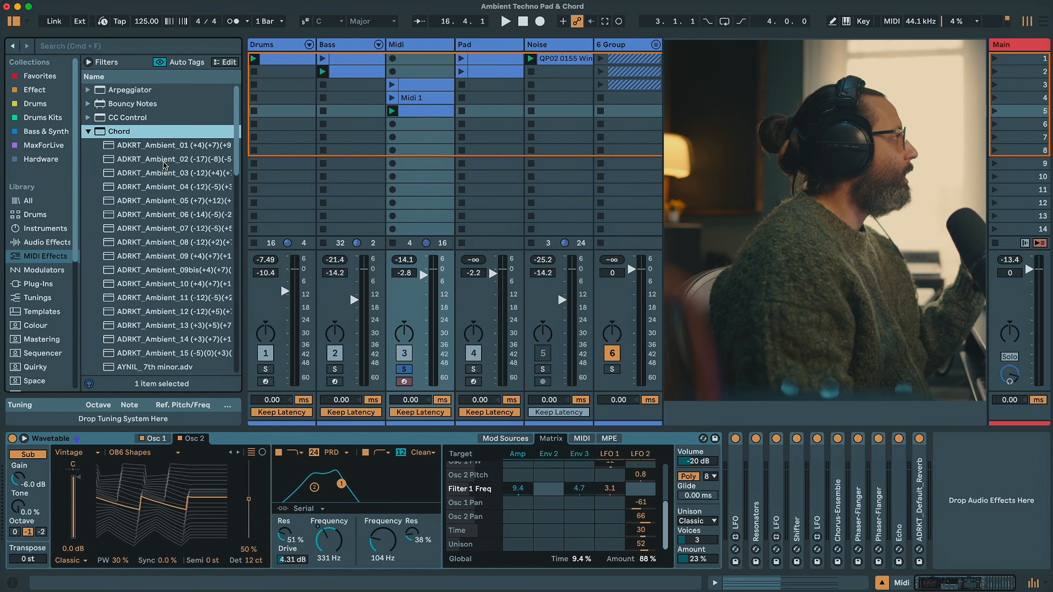
pyautogui.moveTo(243, 177); pyautogui.dragTo(288, 178)
pyautogui.moveTo(116, 131); pyautogui.dragTo(28, 482)
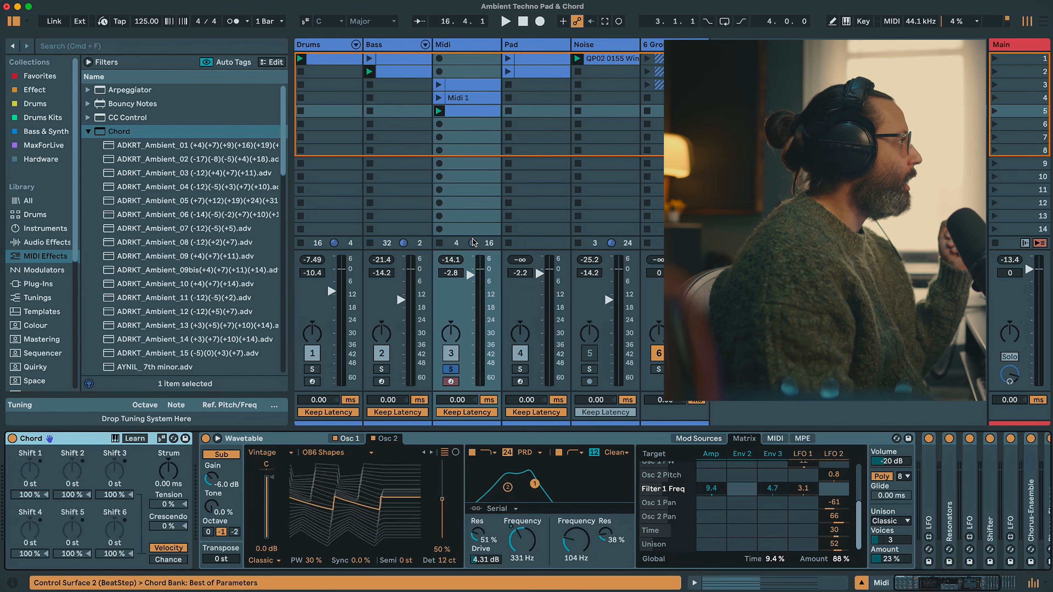
# - Set the Chord effect's Shift 1 to +4 st, Shift 2 to +6 st and Shift 3 to +11 st, and switch it off
pyautogui.click(21, 480)
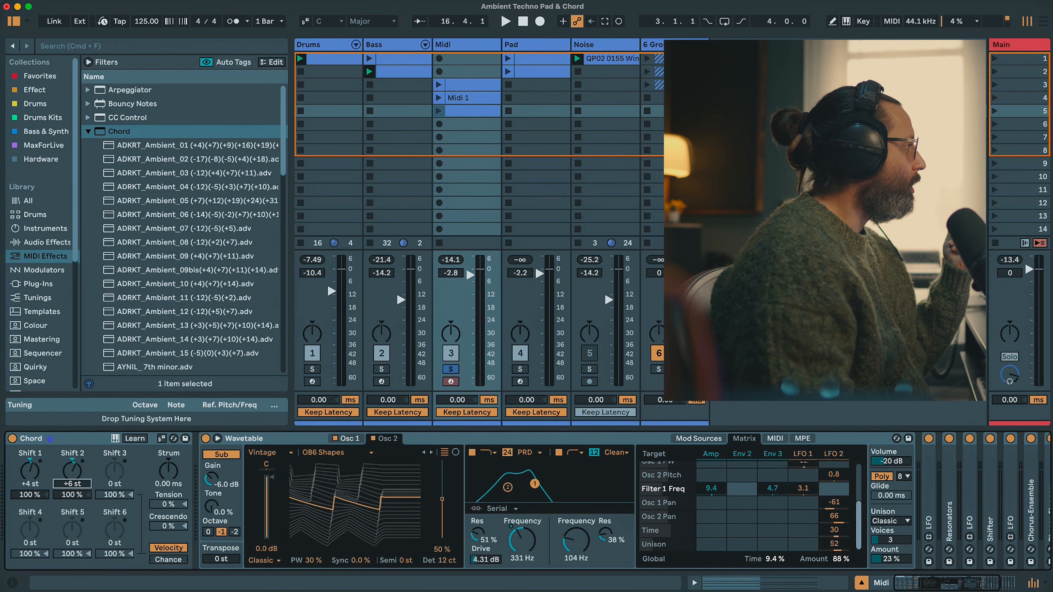
pyautogui.moveTo(127, 486); pyautogui.dragTo(127, 474)
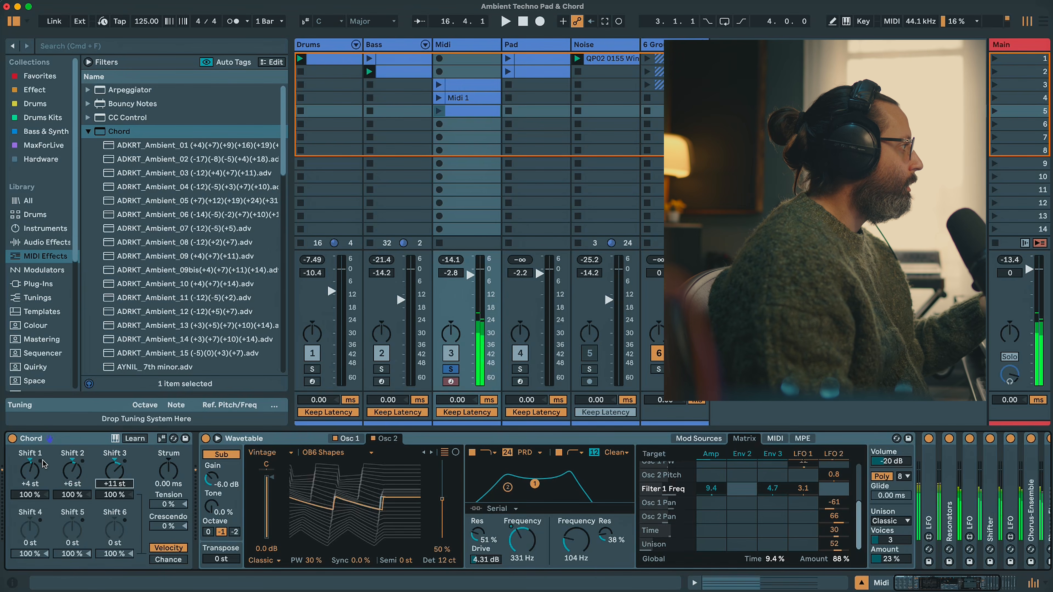
pyautogui.click(12, 438)
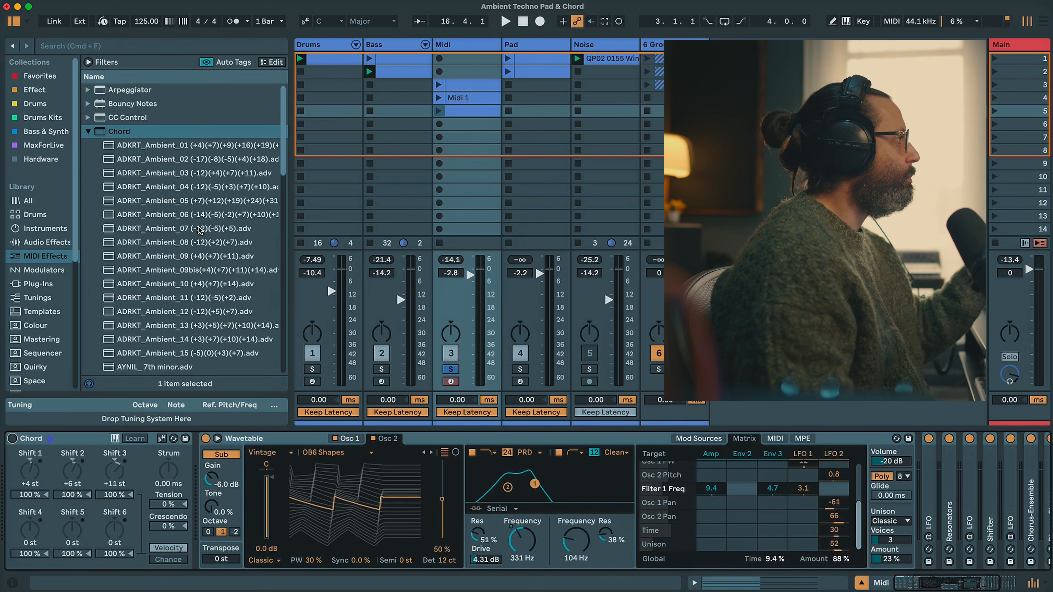
# - Load the Chord preset ADRKT_Ambient_02 (-17)(-8)(-5)(+4)(+18) and set Wavetable's first filter to 543 Hz with 30 % resonance
pyautogui.moveTo(288, 240); pyautogui.dragTo(337, 234)
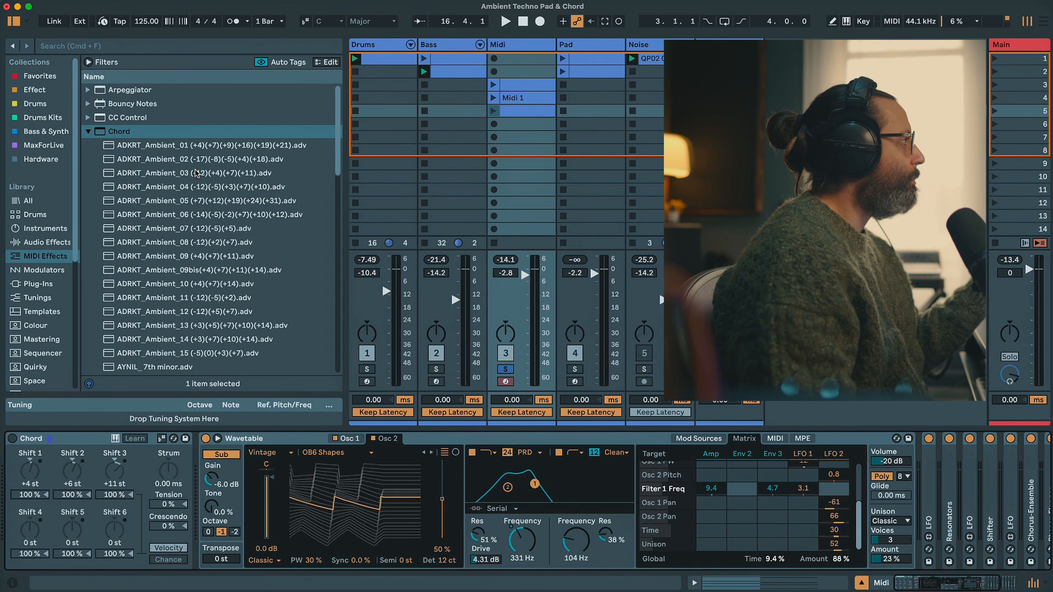
pyautogui.click(205, 161)
pyautogui.moveTo(164, 284); pyautogui.dragTo(86, 485)
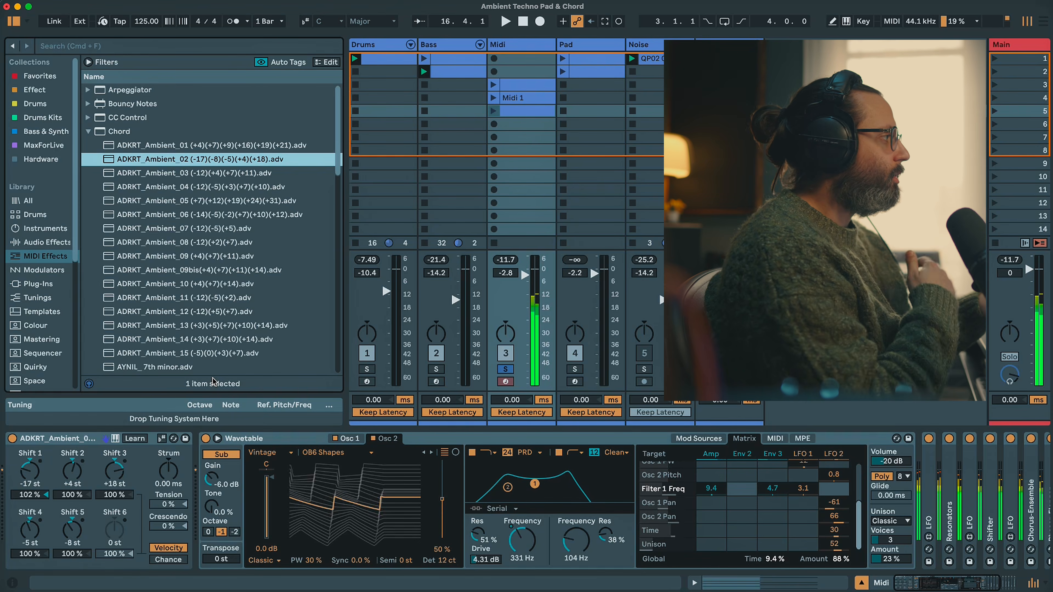
pyautogui.moveTo(477, 534); pyautogui.dragTo(522, 533)
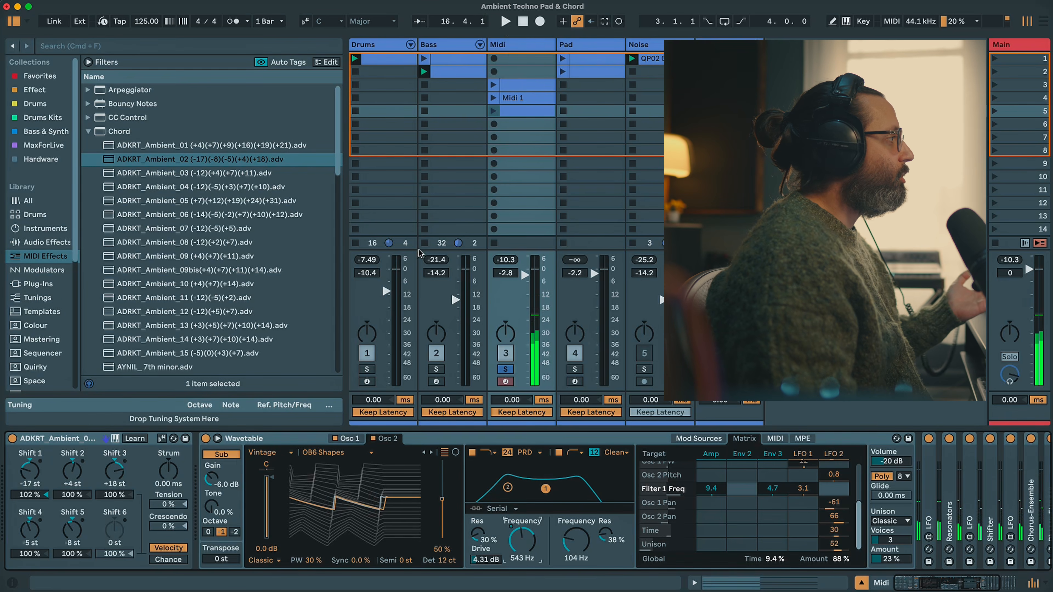
# - Create an empty clip in scene 11 of the Midi track, enlarge the note editor and add a C2 note at the start
pyautogui.doubleClick(522, 190)
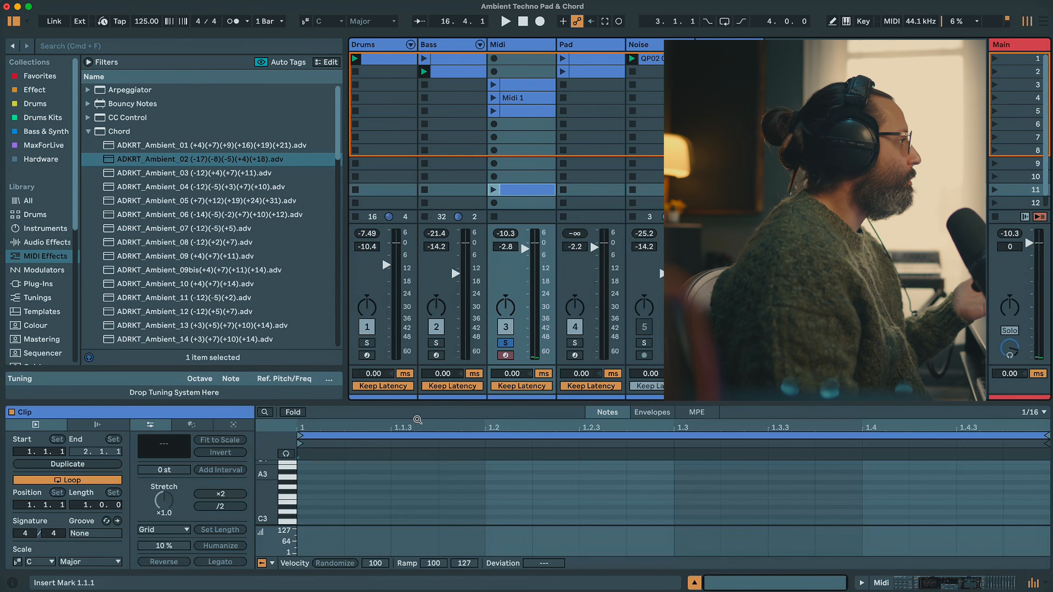
pyautogui.moveTo(429, 398); pyautogui.dragTo(429, 301)
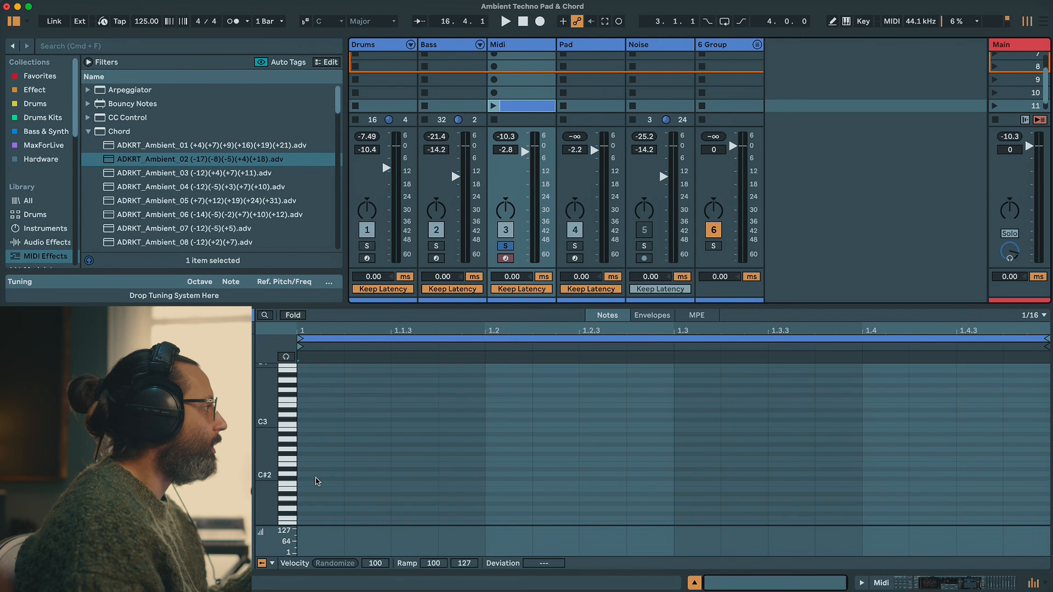
pyautogui.doubleClick(311, 484)
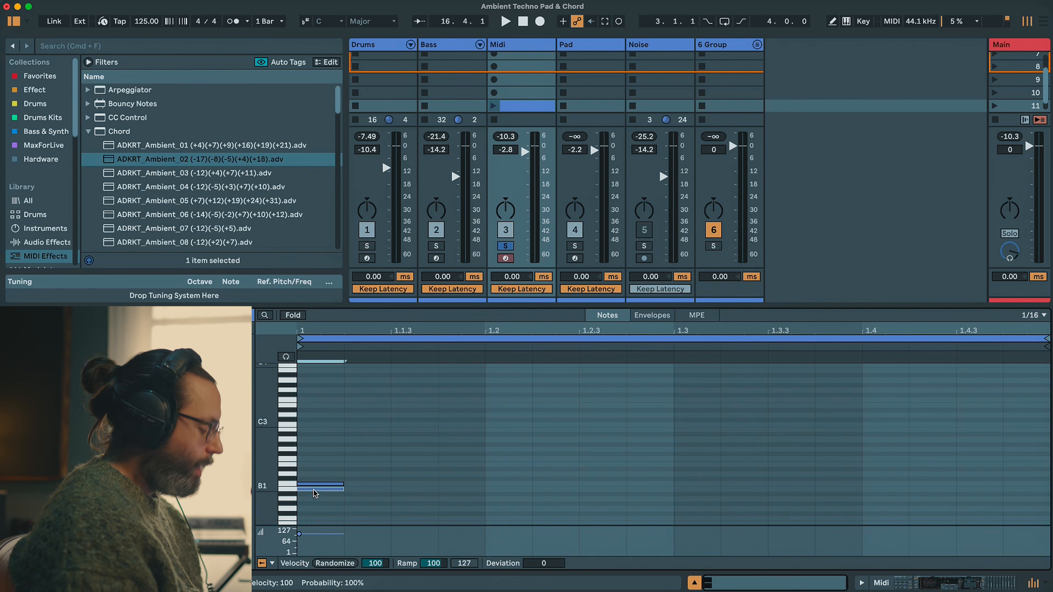
# - Add a second short note eight semitones below the C2 note and align it with the clip's start
pyautogui.doubleClick(380, 489)
pyautogui.moveTo(381, 487); pyautogui.dragTo(365, 483)
pyautogui.press('Down')
pyautogui.press('Down')
pyautogui.press('Down')
pyautogui.press('Down')
pyautogui.press('Down')
pyautogui.press('Down')
pyautogui.press('Down')
pyautogui.press('Down')
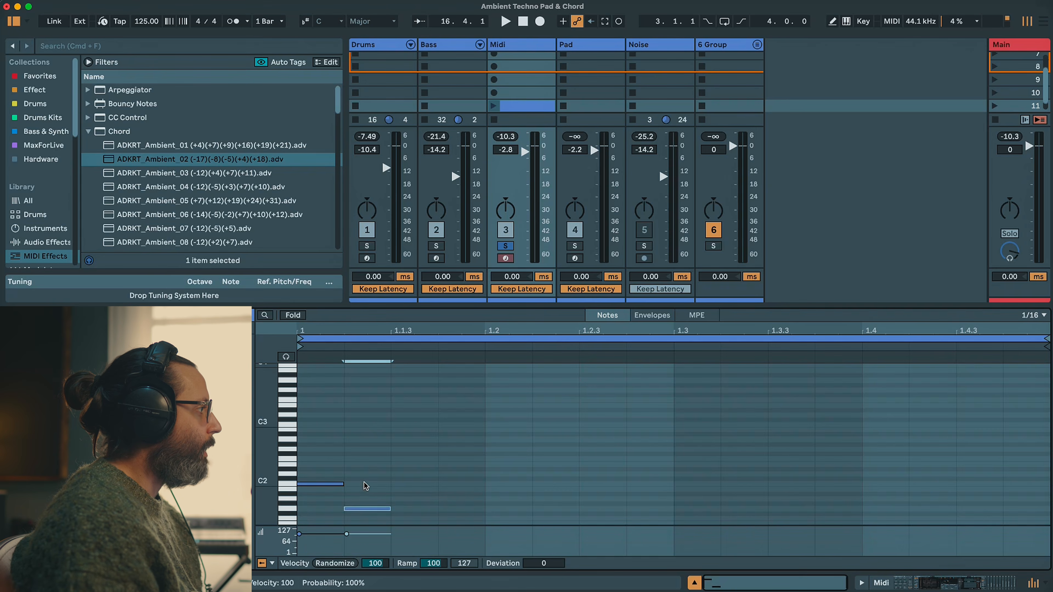
pyautogui.press('Left')
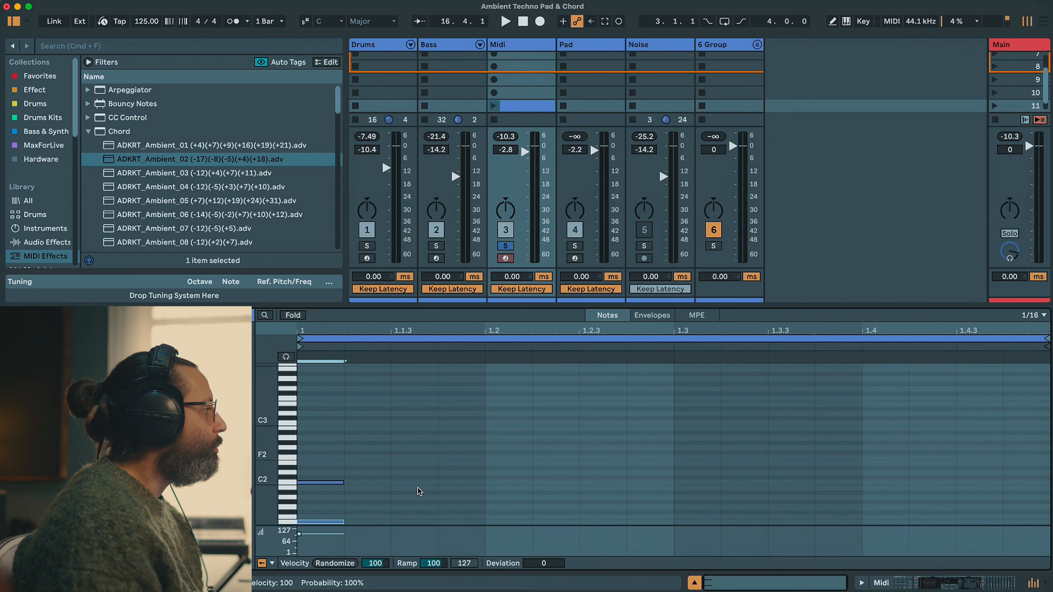
# - Add a third short note four semitones above the C2 note, aligned with the clip's start
pyautogui.doubleClick(352, 482)
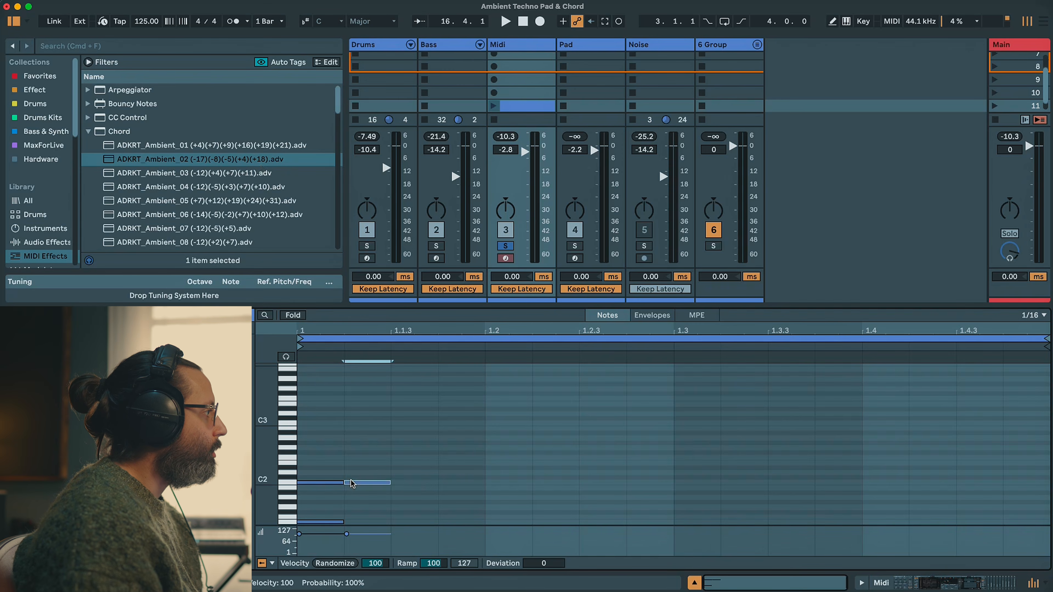
pyautogui.press('Left')
pyautogui.press('Up')
pyautogui.press('Up')
pyautogui.press('Up')
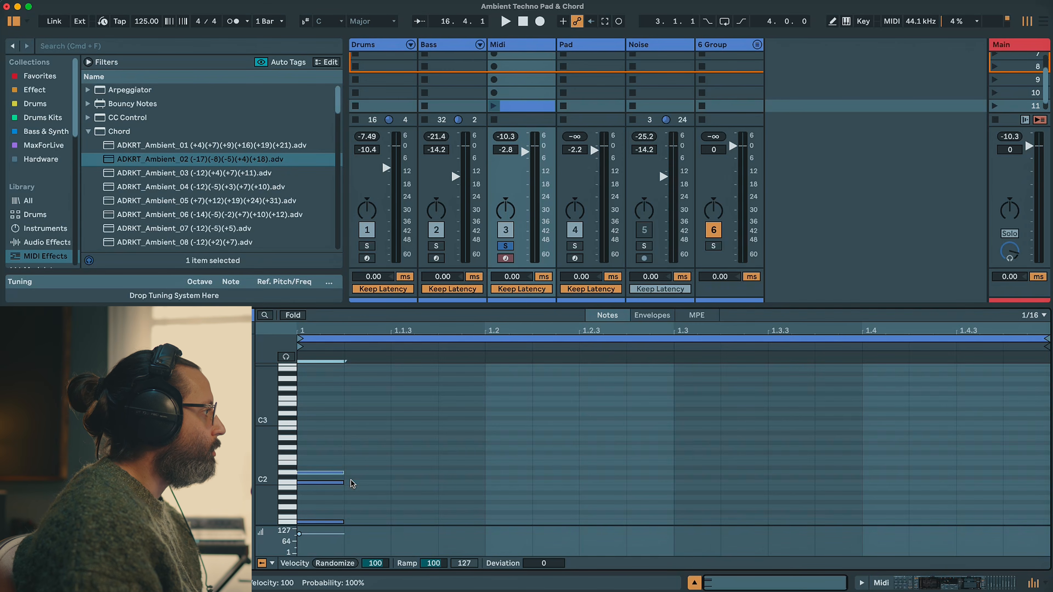
pyautogui.press('Up')
pyautogui.moveTo(372, 466); pyautogui.dragTo(352, 522)
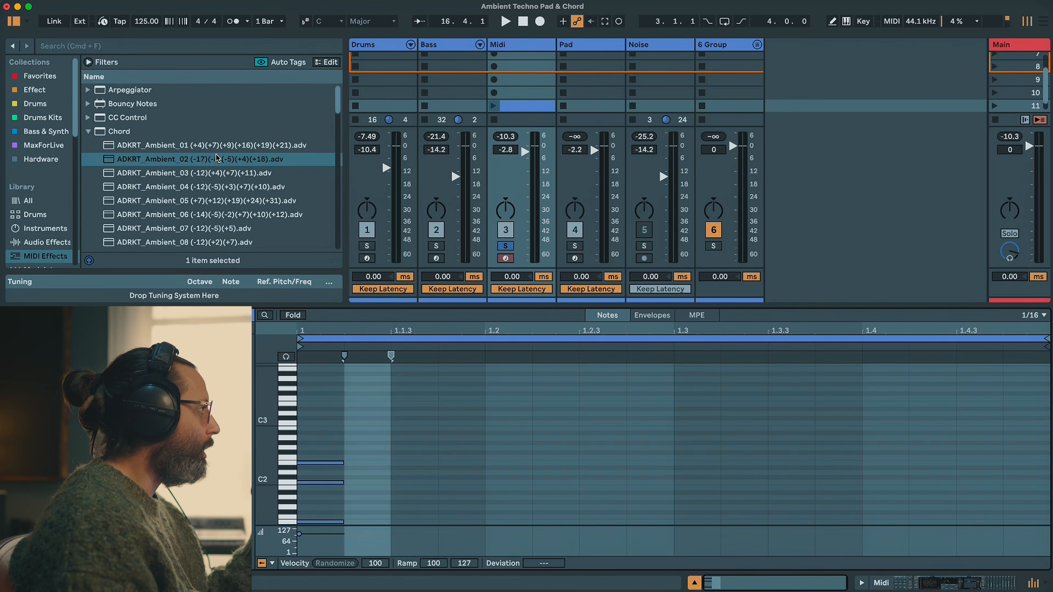